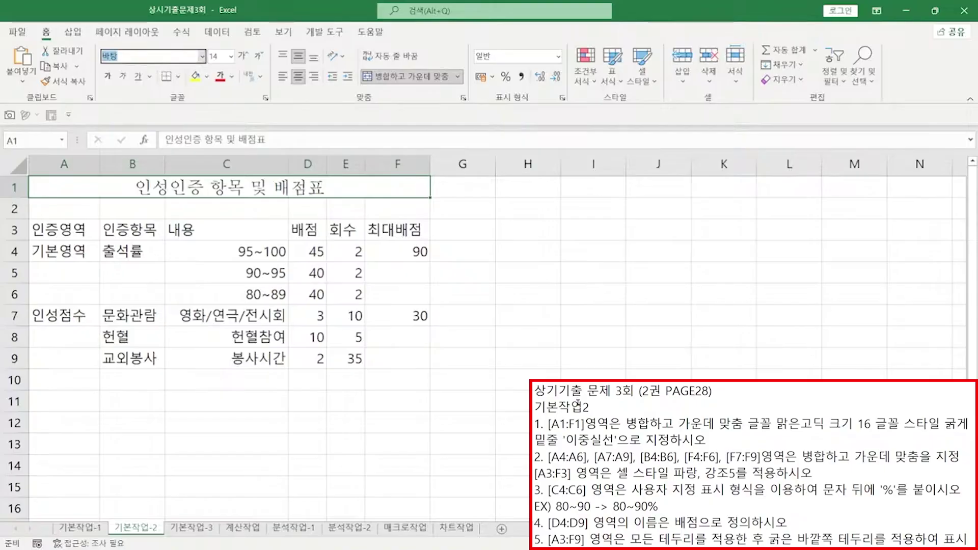
# Step: Set the merged title in A1:F1 to the 맑은 고딕 font at size 16
pyautogui.write('A')
pyautogui.write('맑은 고딕')
pyautogui.press('Return')
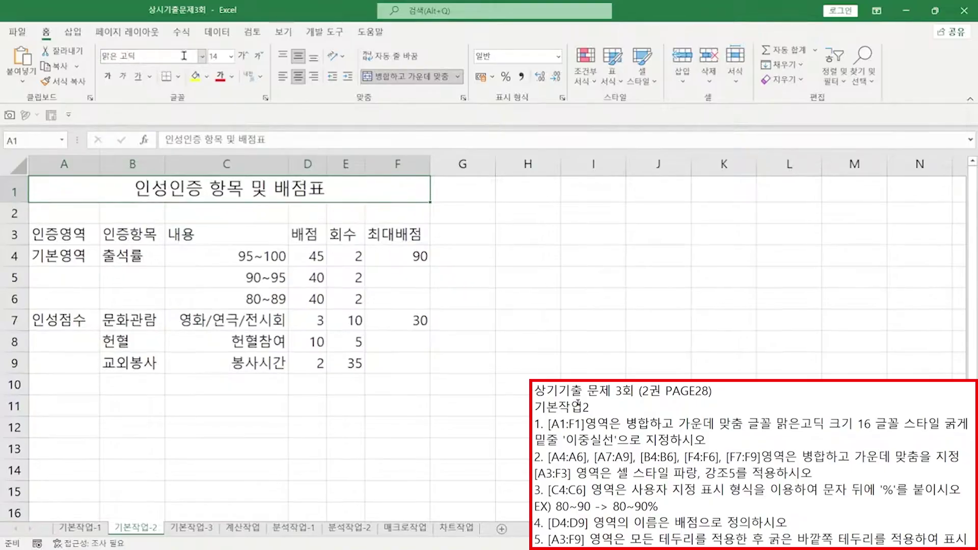
pyautogui.click(213, 55)
pyautogui.write('16')
pyautogui.press('Return')
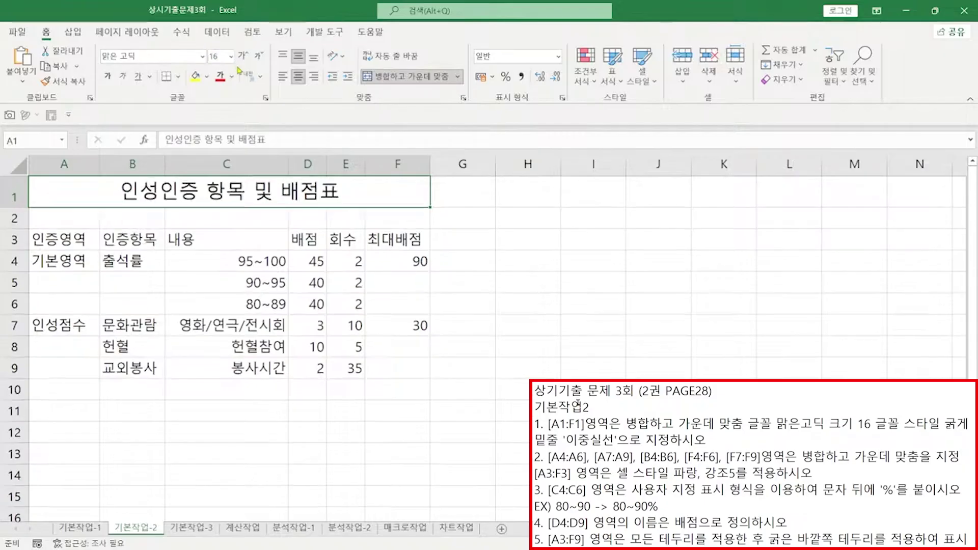
# Step: Make the title in A1:F1 bold with a double underline
pyautogui.click(107, 78)
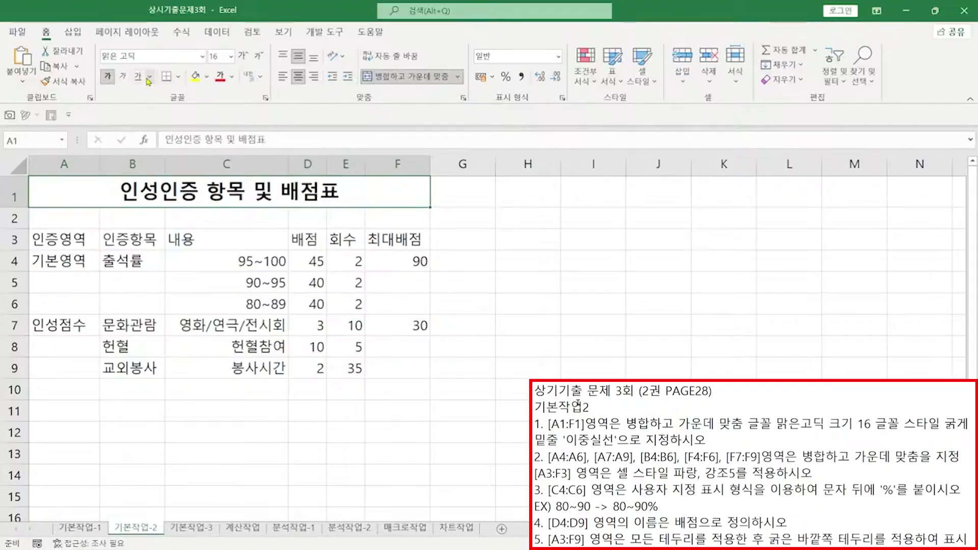
pyautogui.click(149, 77)
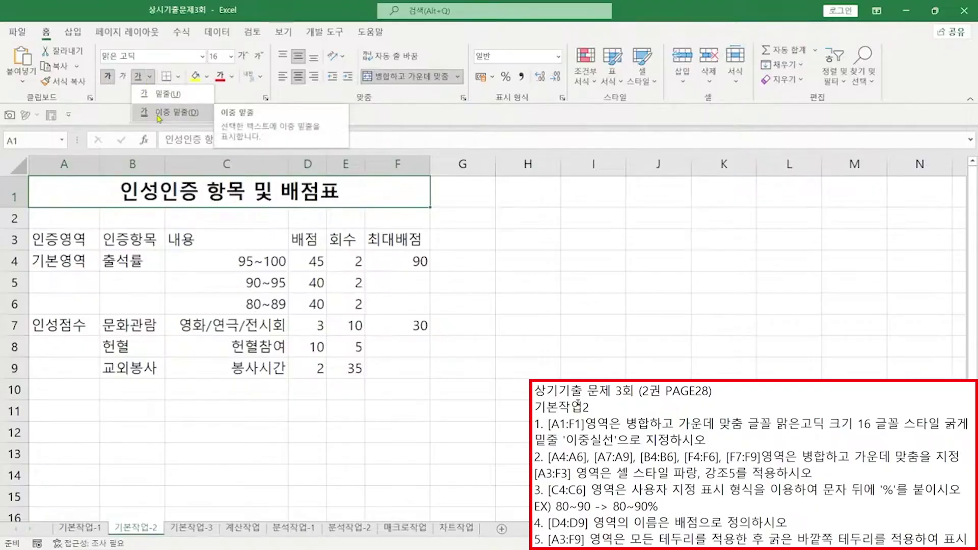
pyautogui.click(158, 116)
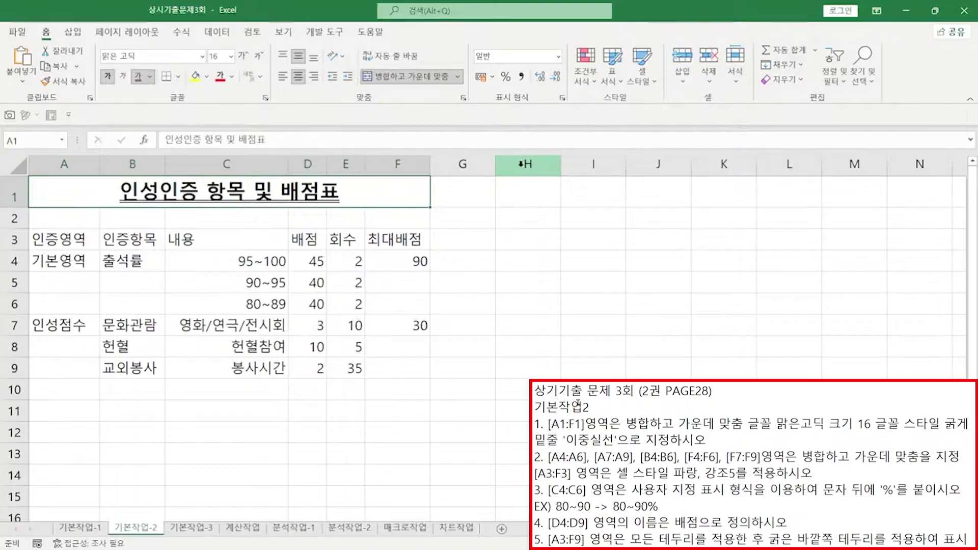
# Step: Merge and center each of the ranges A4:A6, A7:A9, B4:B6, F4:F6 and F7:F9
pyautogui.moveTo(58, 262); pyautogui.dragTo(71, 368)
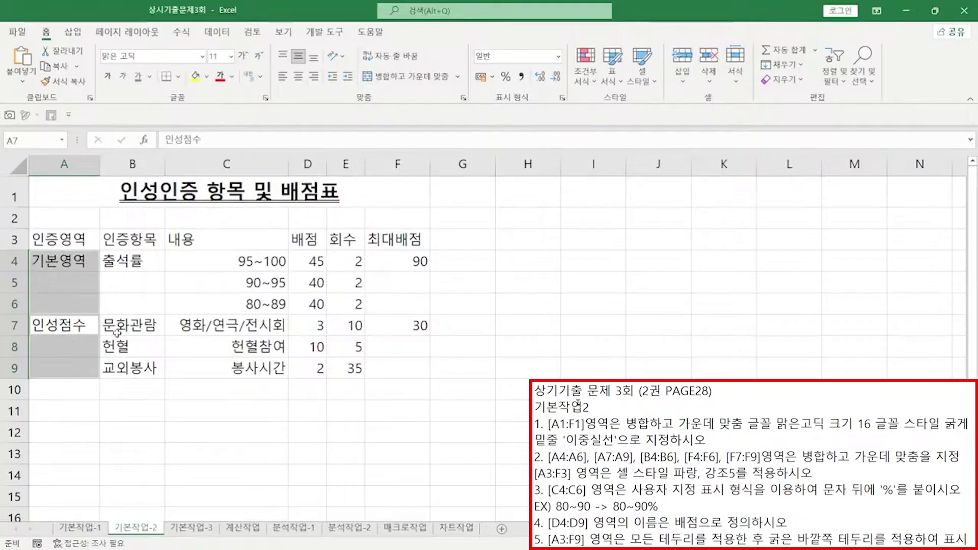
pyautogui.keyDown('ctrl'); pyautogui.moveTo(135, 263); pyautogui.dragTo(132, 299); pyautogui.keyUp('ctrl')
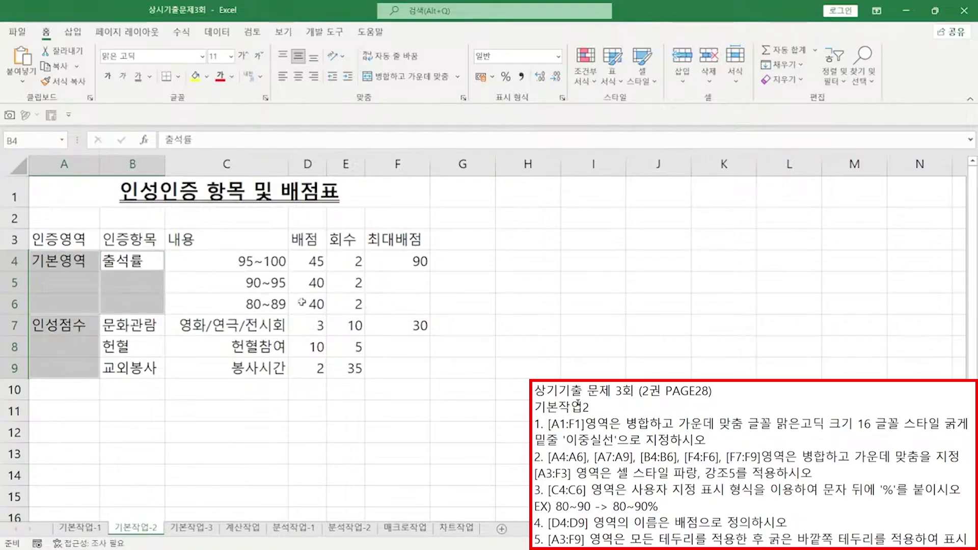
pyautogui.keyDown('ctrl'); pyautogui.moveTo(417, 262); pyautogui.dragTo(411, 364); pyautogui.keyUp('ctrl')
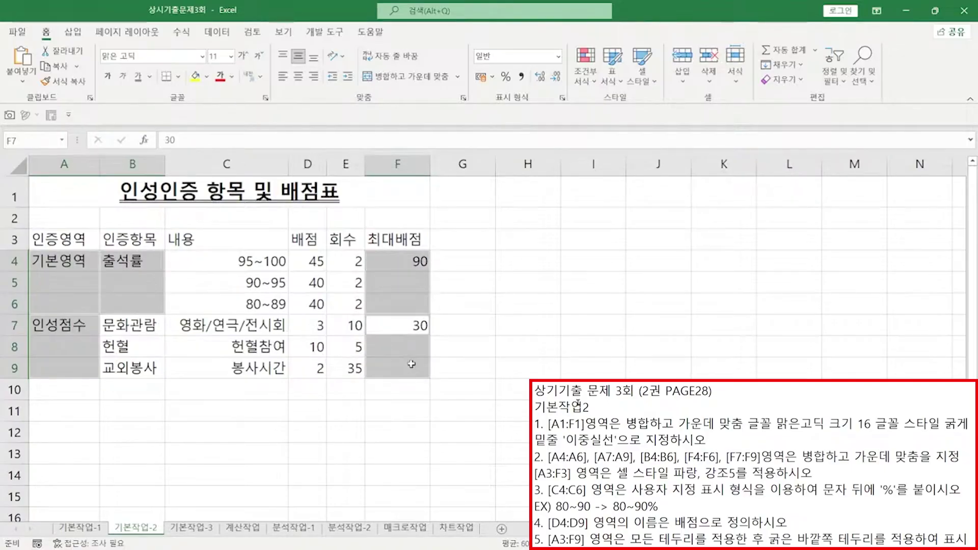
pyautogui.click(408, 77)
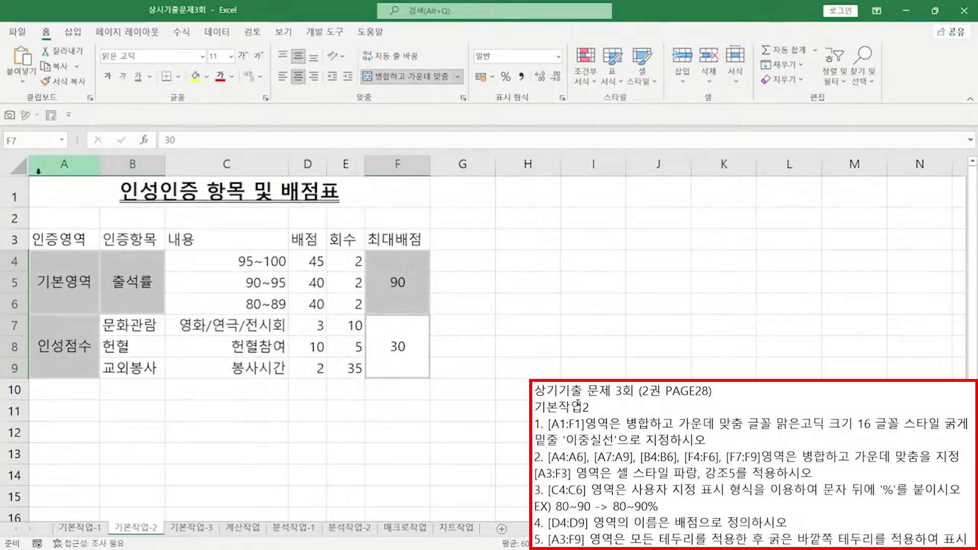
# Step: Apply the 강조색5 cell style to the header row A3:F3
pyautogui.moveTo(58, 237); pyautogui.dragTo(378, 248)
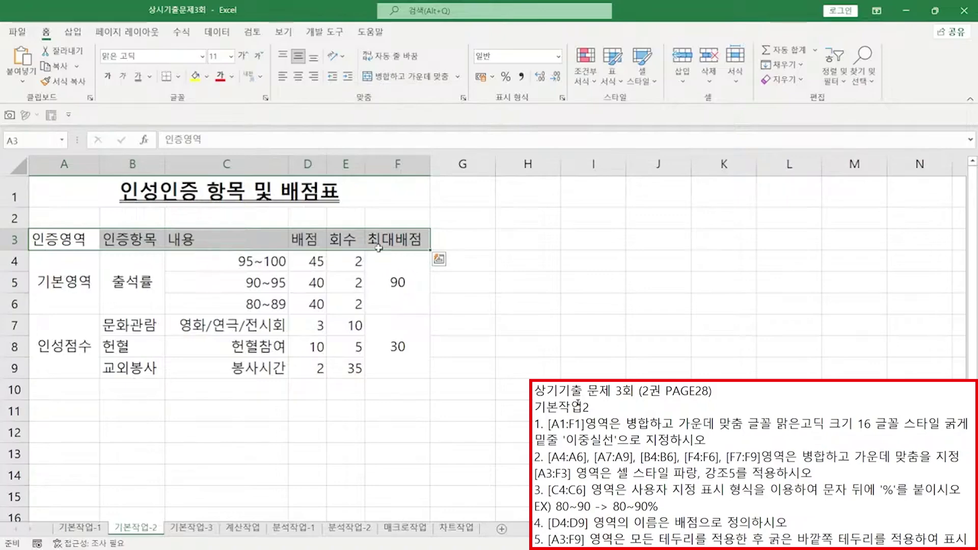
pyautogui.click(639, 81)
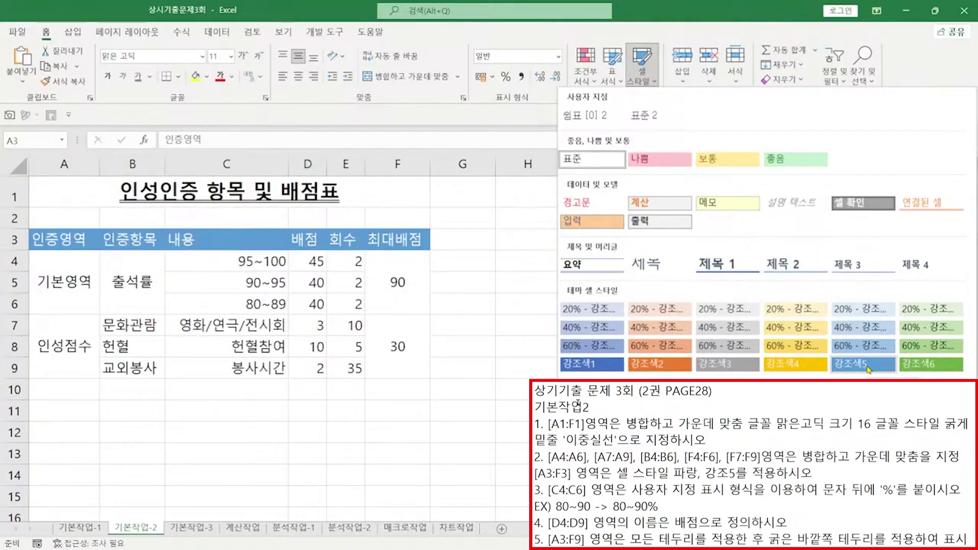
pyautogui.click(866, 365)
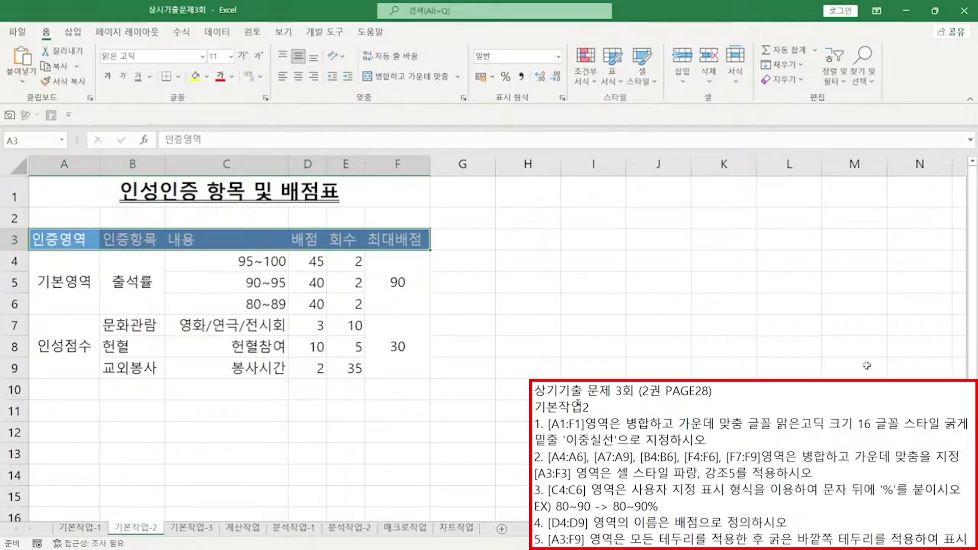
# Step: Apply the custom number format @"%" to cells C4:C6 so a percent sign follows the text
pyautogui.click(270, 263)
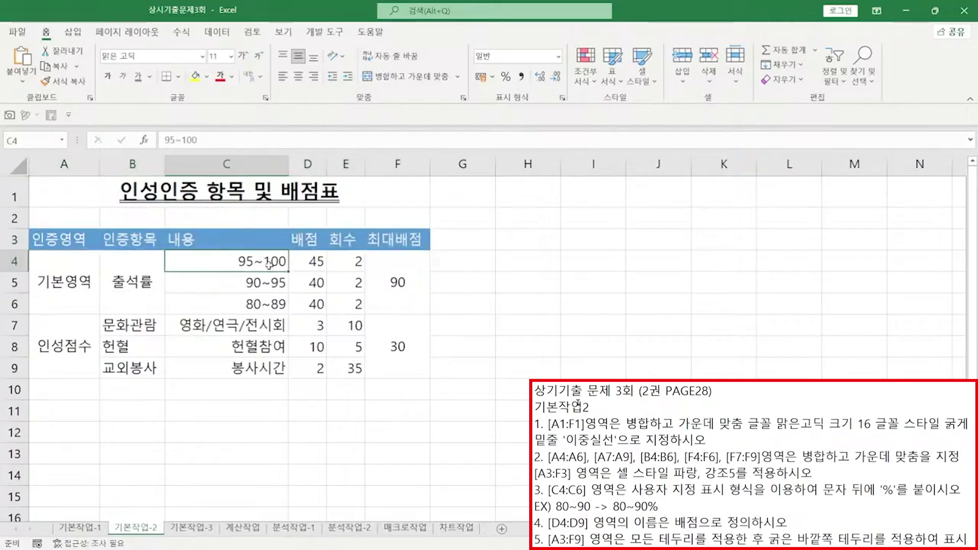
pyautogui.moveTo(270, 263); pyautogui.dragTo(265, 303)
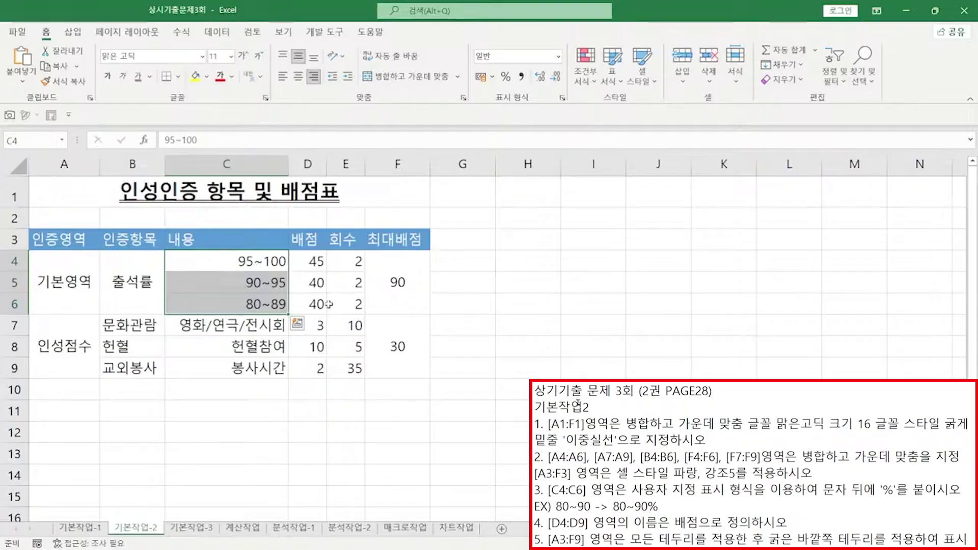
pyautogui.hotkey('ctrl', '1')
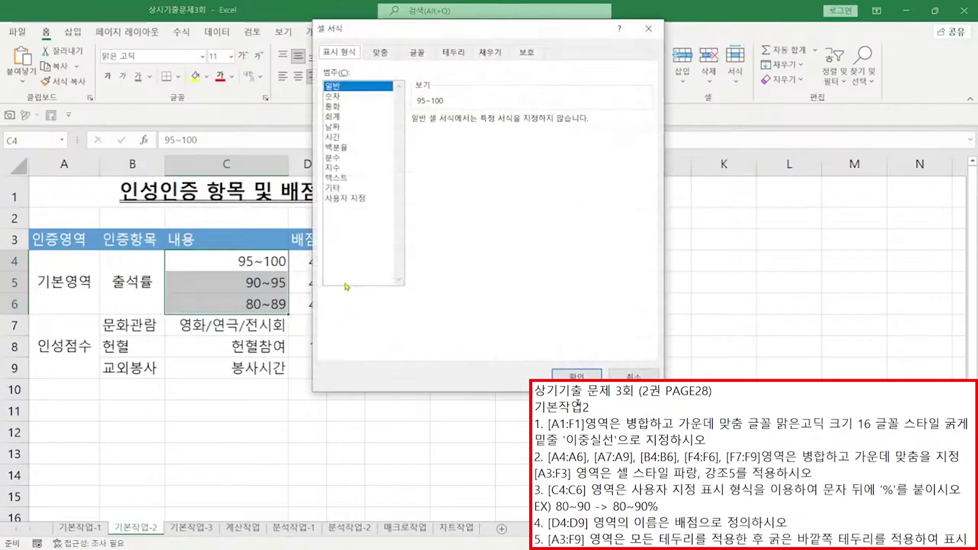
pyautogui.click(358, 198)
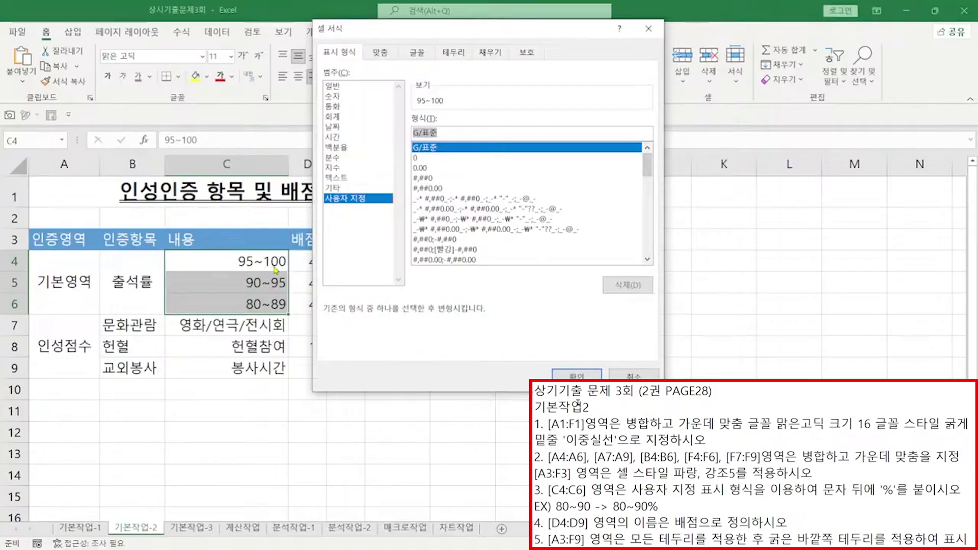
pyautogui.write('@"%')
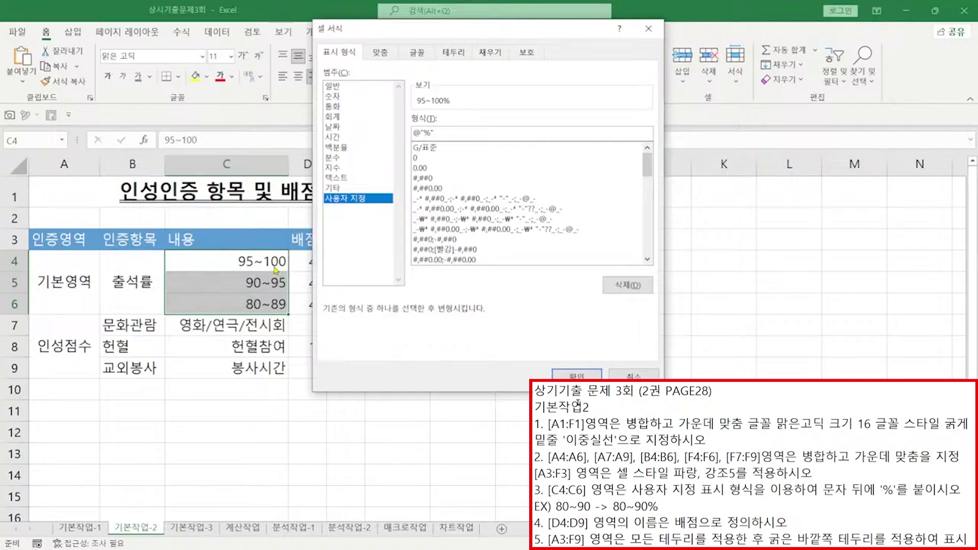
pyautogui.click(566, 376)
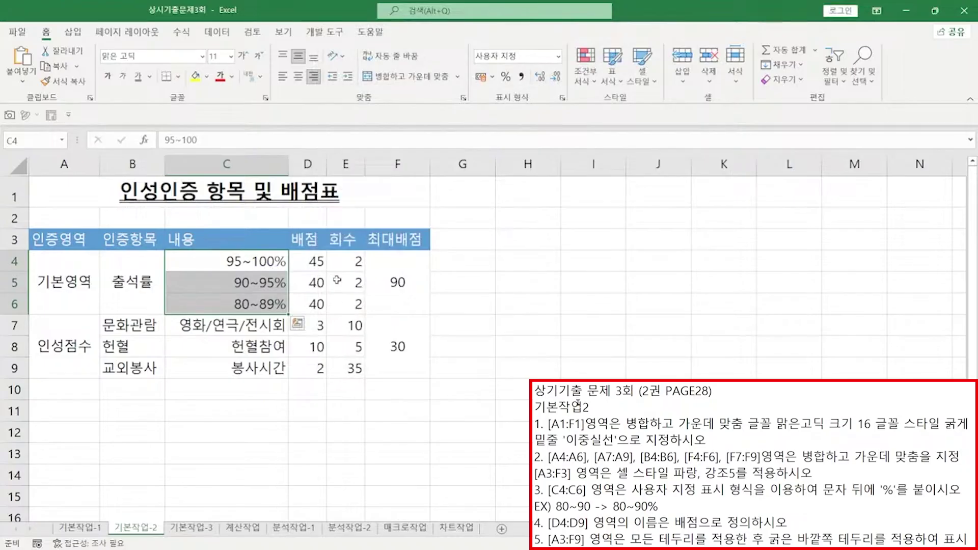
# Step: Define the name 배점 for the range D4:D9
pyautogui.moveTo(311, 261); pyautogui.dragTo(308, 361)
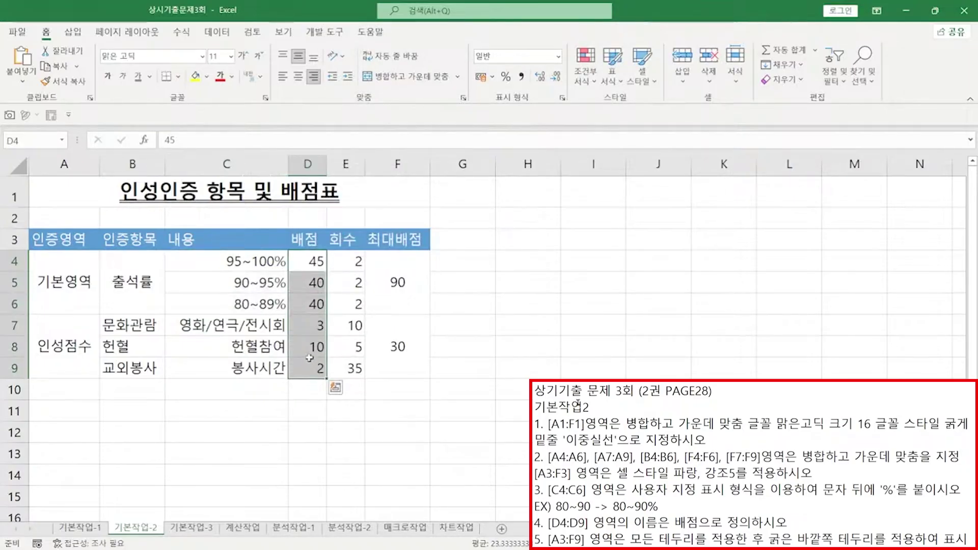
pyautogui.click(29, 140)
pyautogui.write('ㅂ')
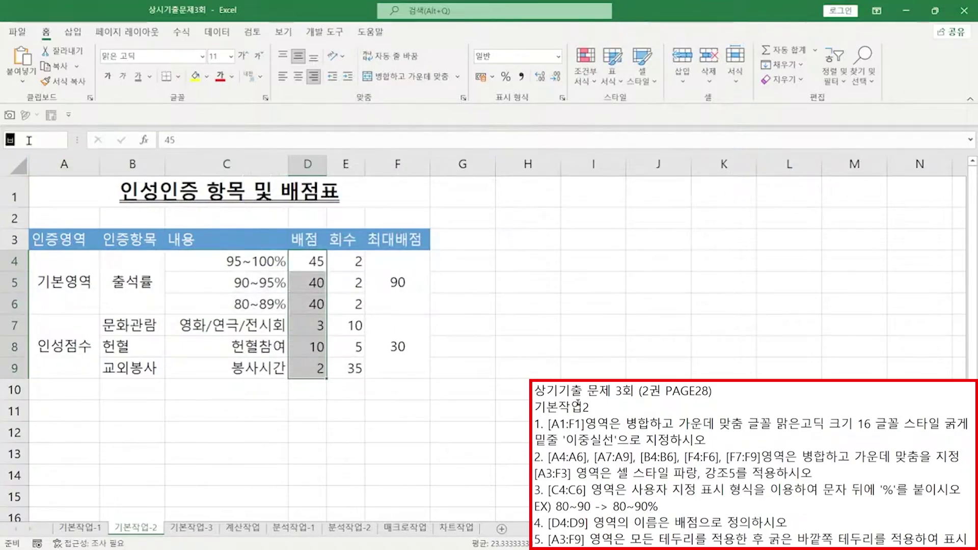
pyautogui.write('ㅐ점')
pyautogui.press('Return')
# Step: Apply all borders and a thick outside border to the table A3:F9
pyautogui.moveTo(58, 240); pyautogui.dragTo(408, 364)
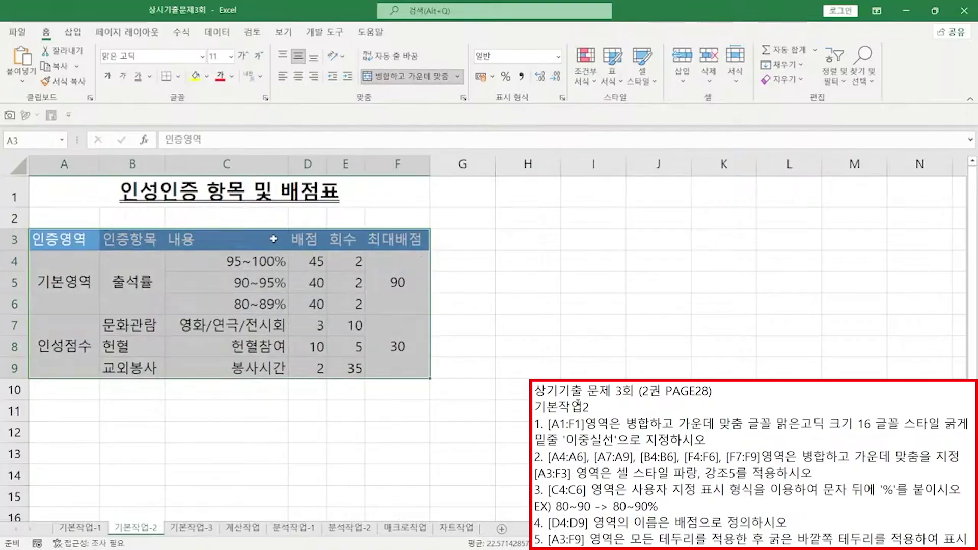
pyautogui.click(179, 77)
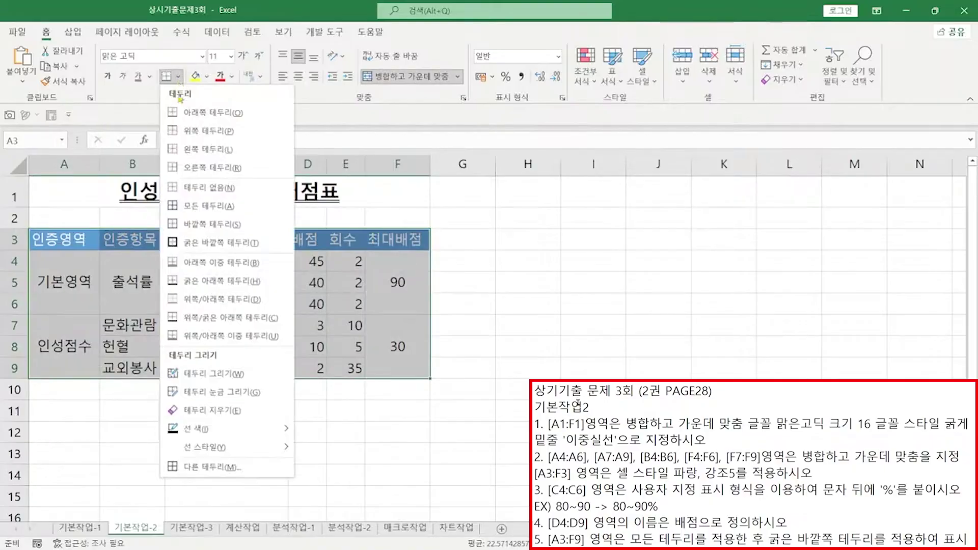
pyautogui.click(197, 208)
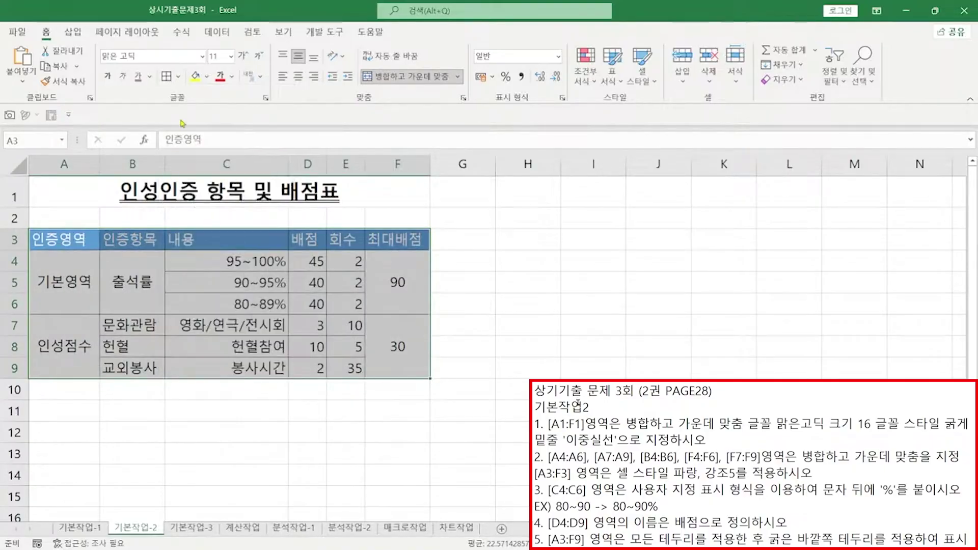
pyautogui.click(179, 78)
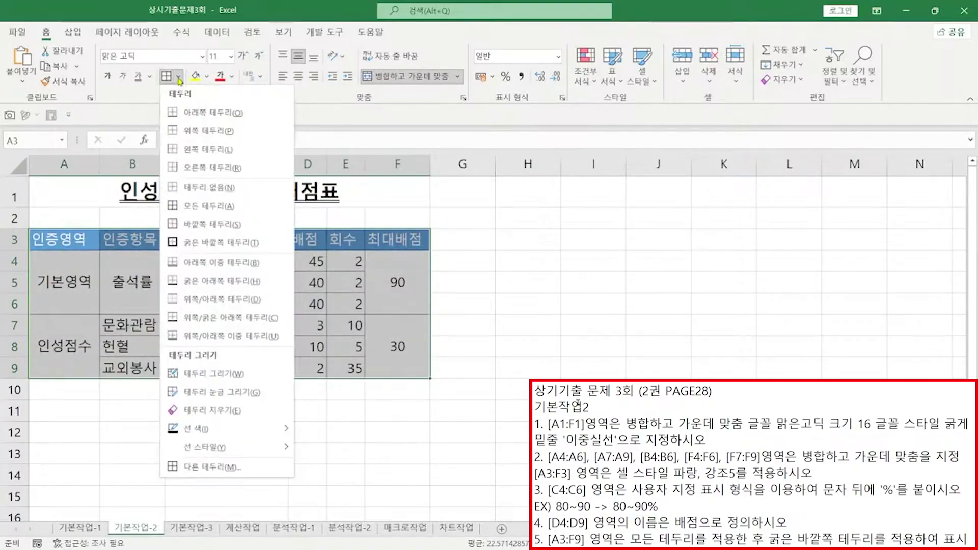
pyautogui.click(204, 239)
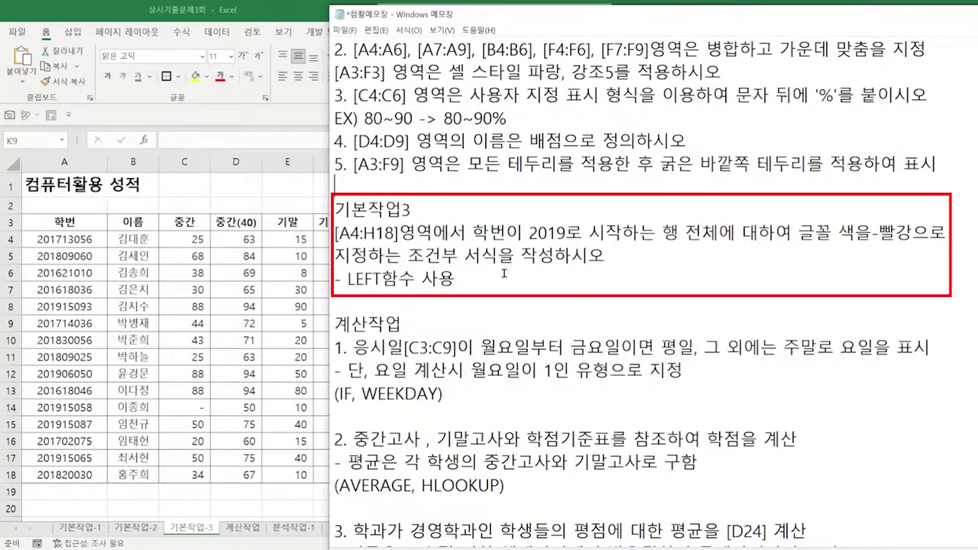
# Step: Switch to Excel and start a new formula-based conditional formatting rule for A4:H18 on sheet 기본작업-3
pyautogui.hotkey('alt', 'Tab')
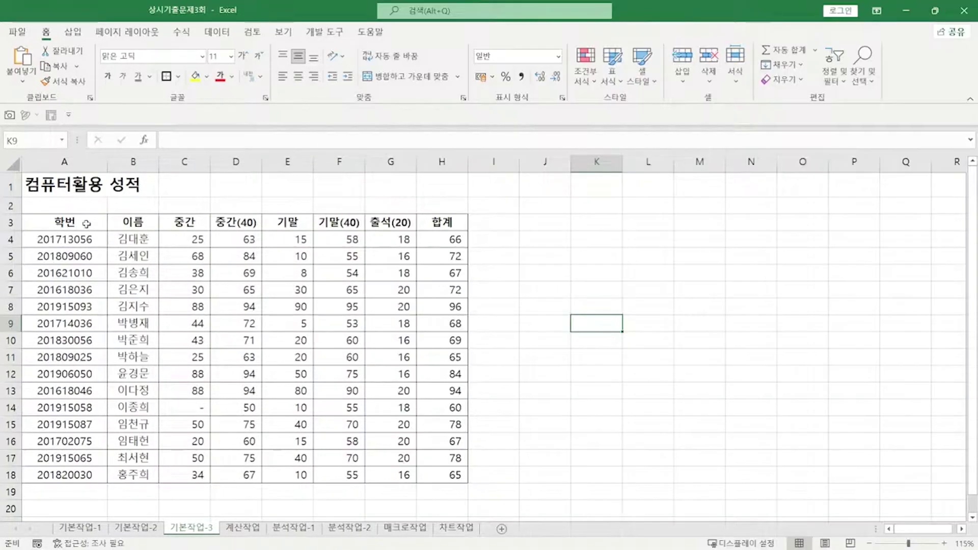
pyautogui.moveTo(50, 239); pyautogui.dragTo(442, 477)
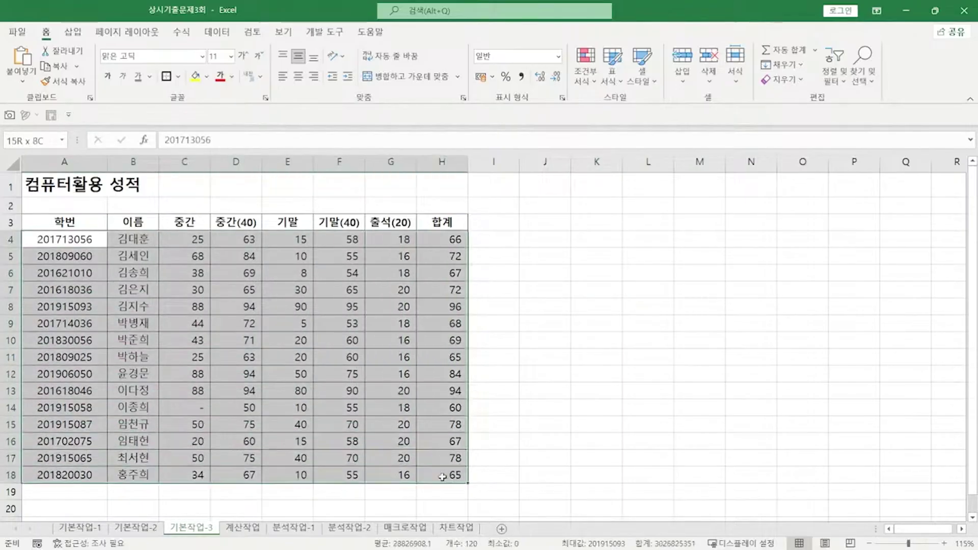
pyautogui.click(585, 76)
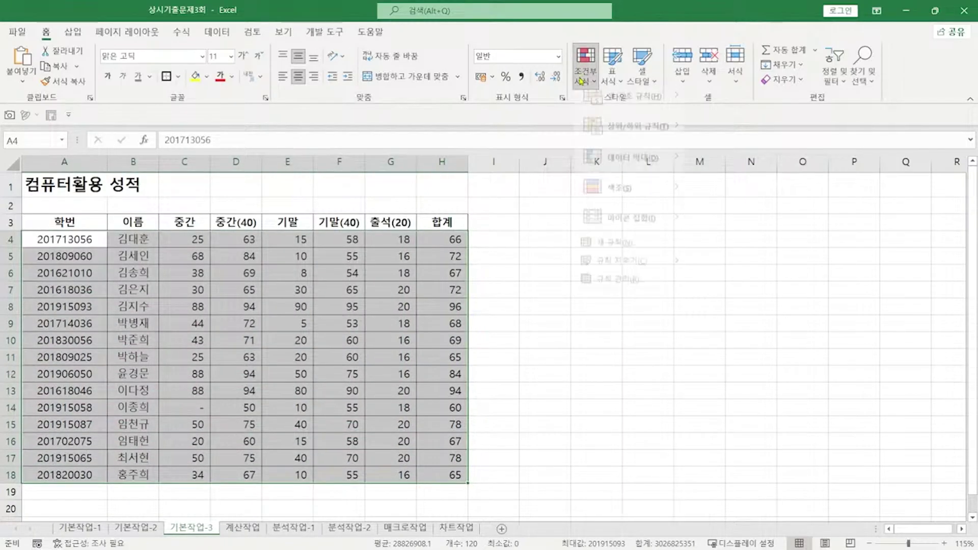
pyautogui.click(620, 254)
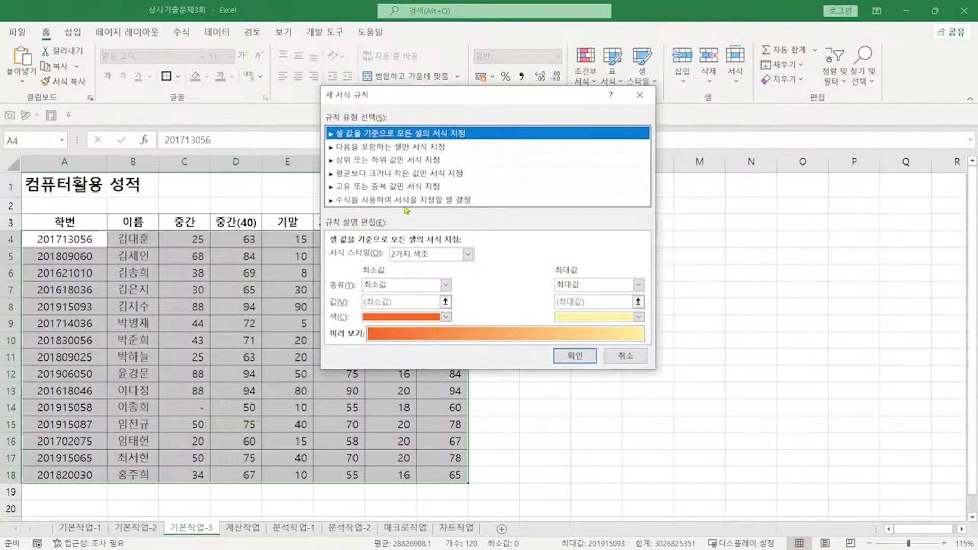
pyautogui.click(407, 200)
pyautogui.click(399, 255)
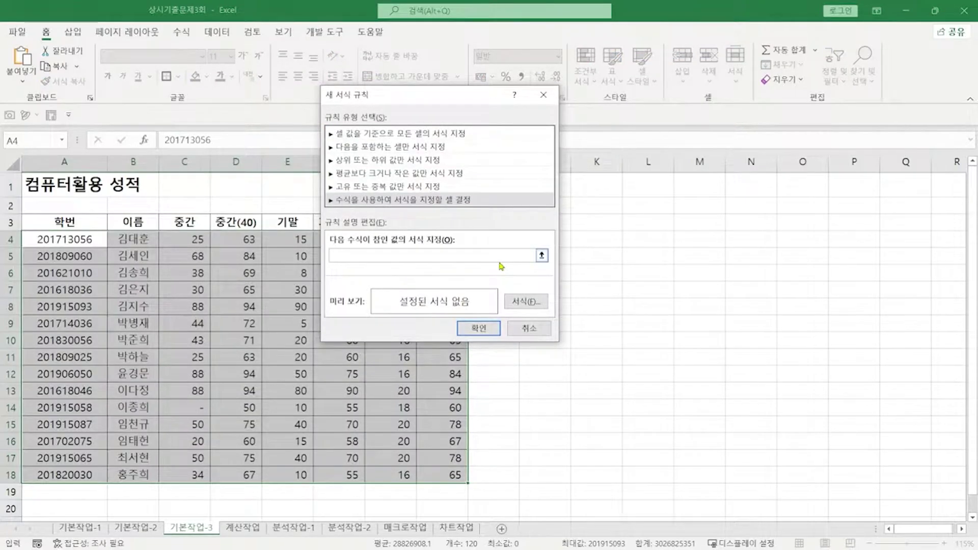
# Step: Enter the rule formula =LEFT($A4,4)="2019" with the column of the 학번 reference locked
pyautogui.write('=ㅣㄷㄹ')
pyautogui.press('BackSpace')
pyautogui.press('BackSpace')
pyautogui.press('BackSpace')
pyautogui.press('Hangul')
pyautogui.write('LEFT(')
pyautogui.click(76, 238)
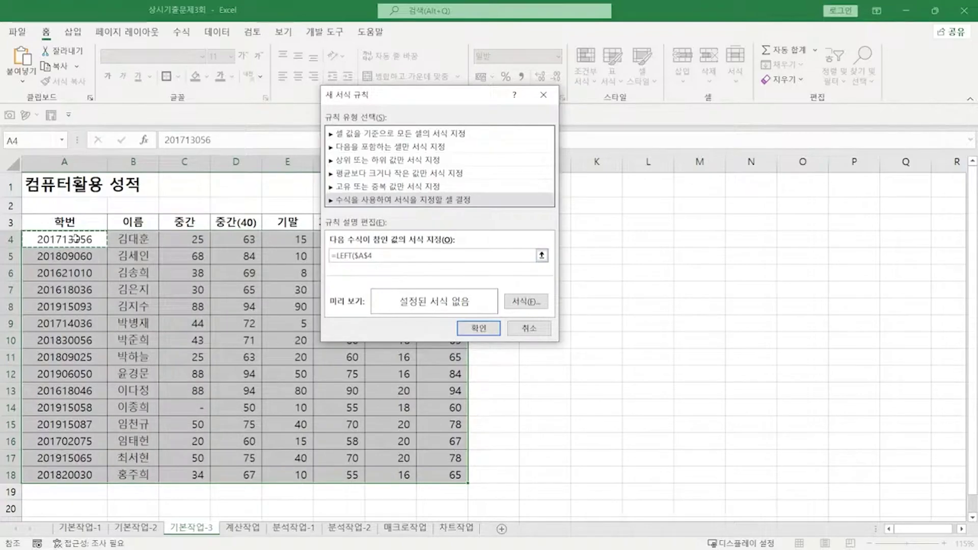
pyautogui.press('F4')
pyautogui.press('F4')
pyautogui.write(',4')
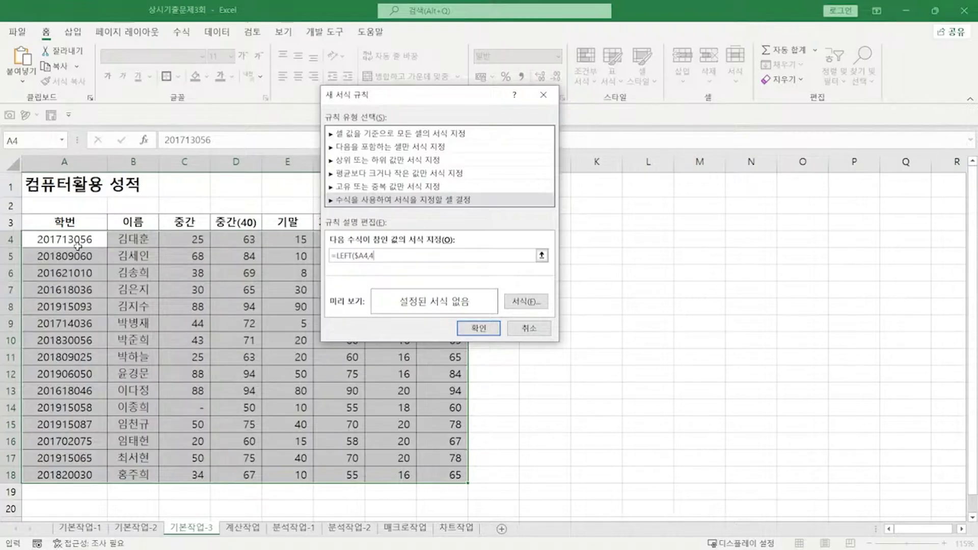
pyautogui.write(')=')
pyautogui.write('"2019"')
# Step: Set the rule's font color to standard red and apply the conditional formatting rule
pyautogui.click(534, 305)
pyautogui.click(568, 168)
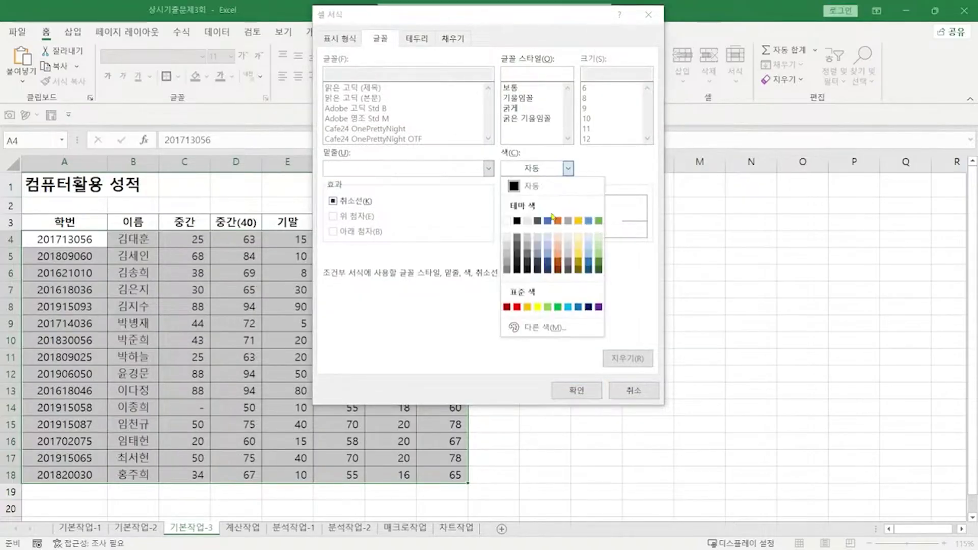
pyautogui.click(517, 307)
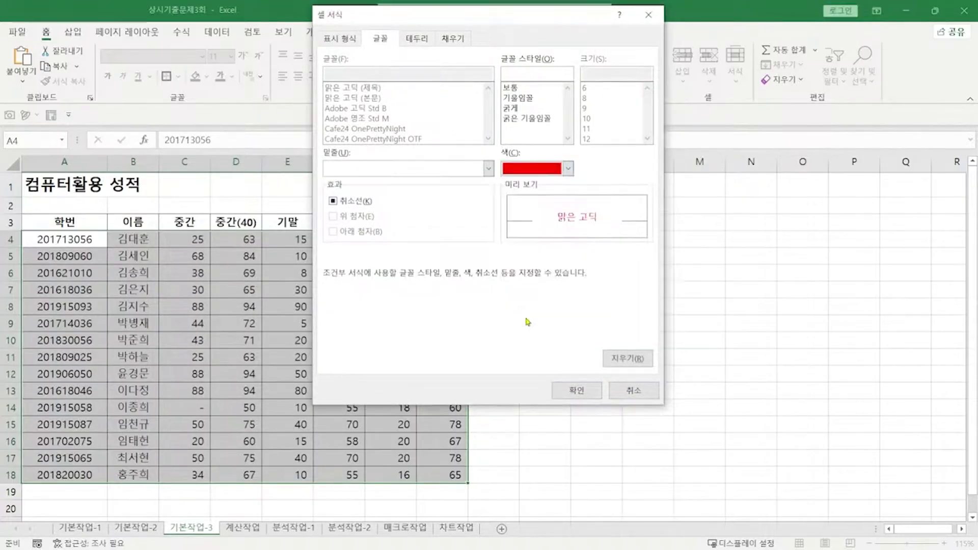
pyautogui.click(577, 390)
pyautogui.click(488, 329)
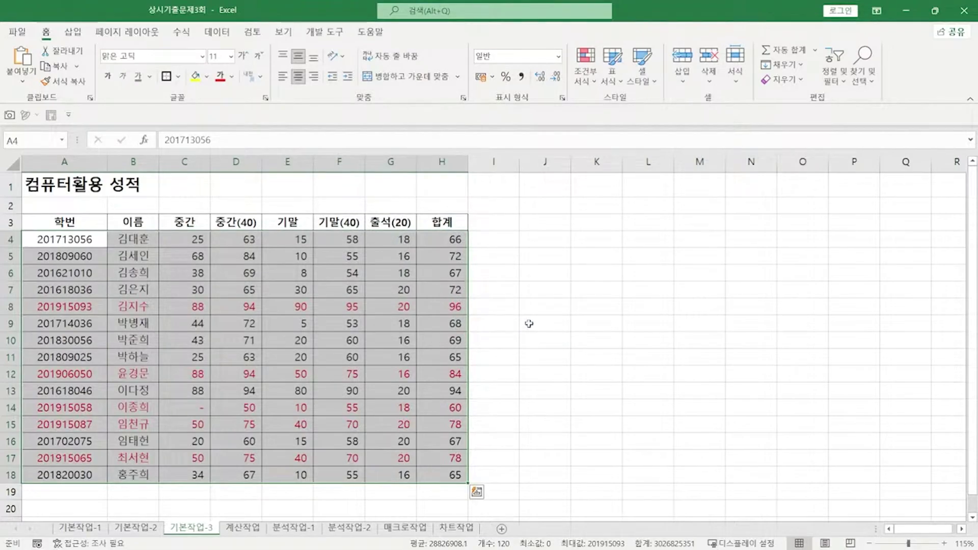
# Step: Open the 계산작업 sheet and read its first task's instructions in Notepad
pyautogui.click(530, 324)
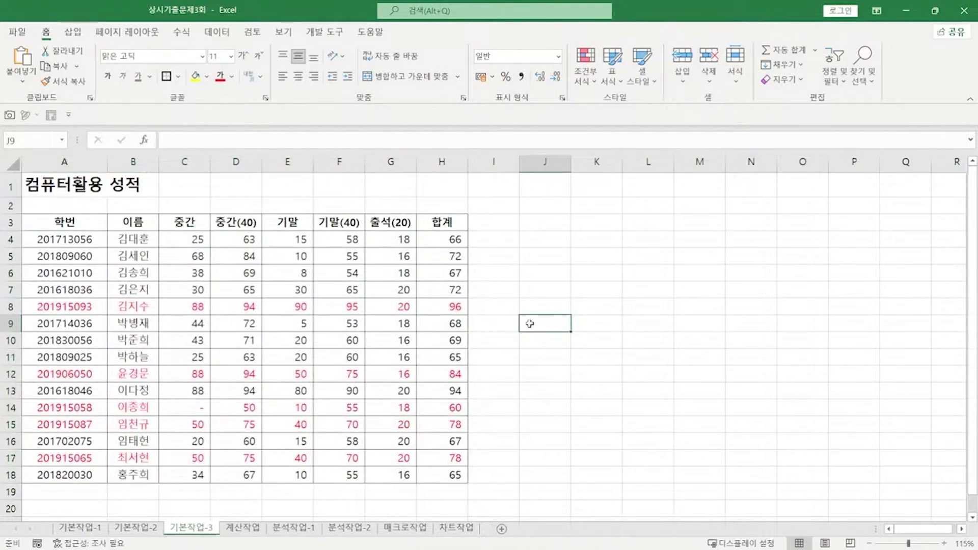
pyautogui.click(242, 528)
pyautogui.hotkey('alt', 'Tab')
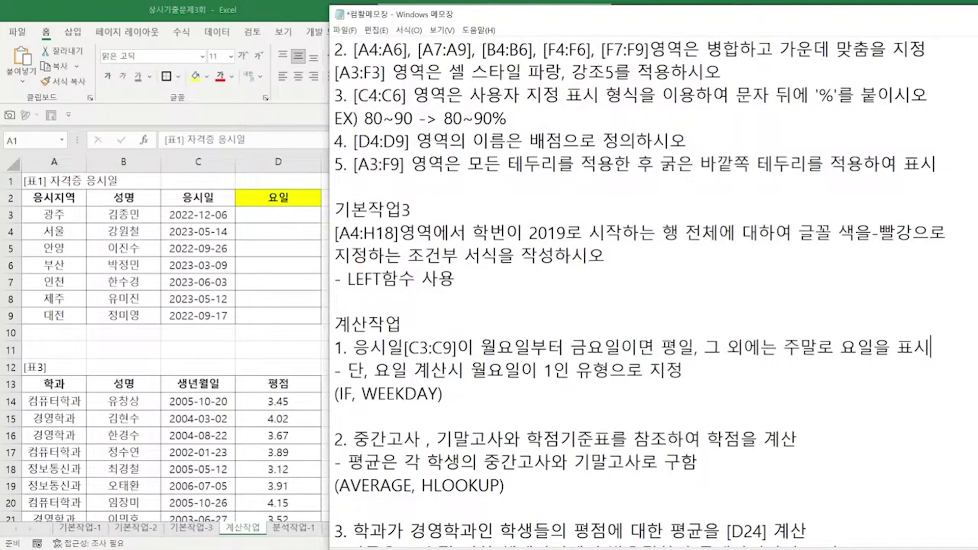
pyautogui.scroll(-4, 769, 280)
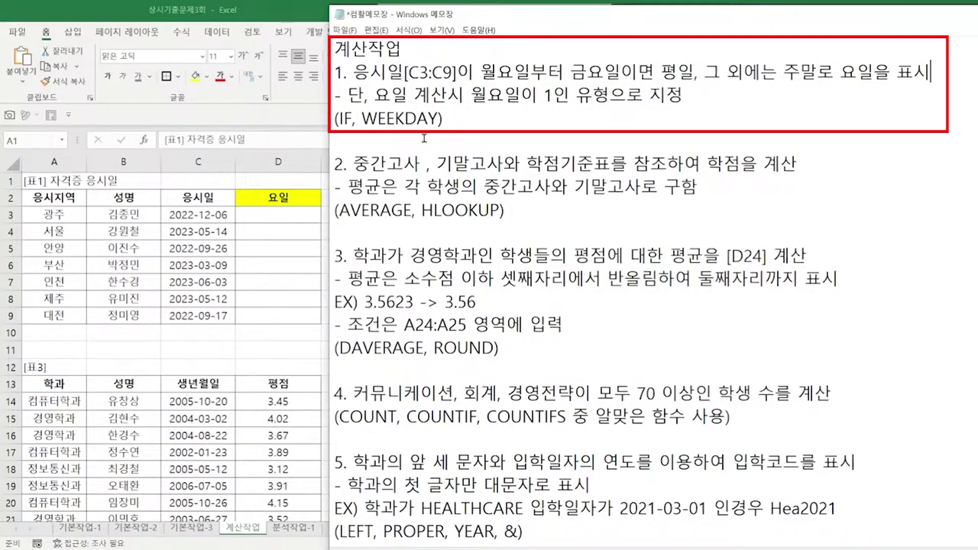
# Step: Enter =WEEKDAY(C3,2) in D3 of 표1 in Excel and copy it down through D9
pyautogui.click(278, 214)
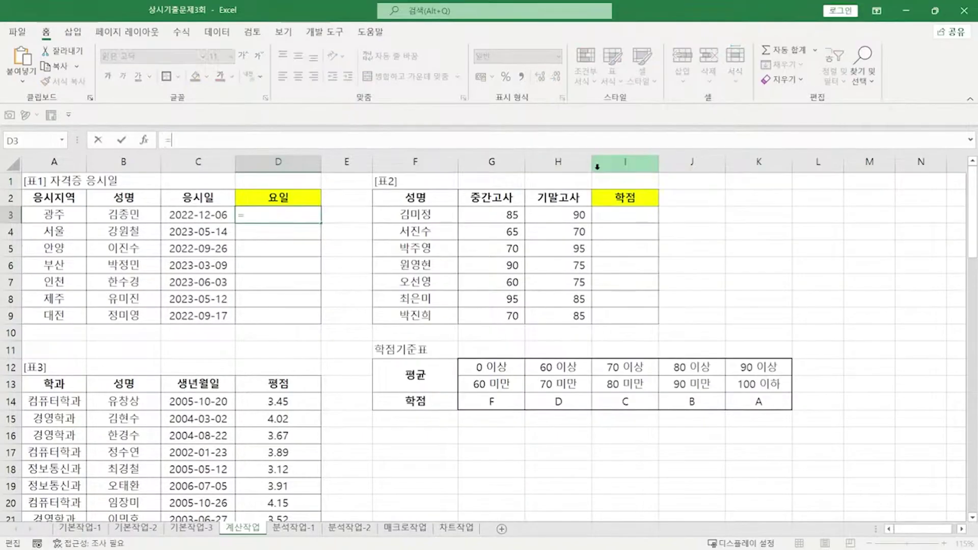
pyautogui.write('=WEE')
pyautogui.press('Tab')
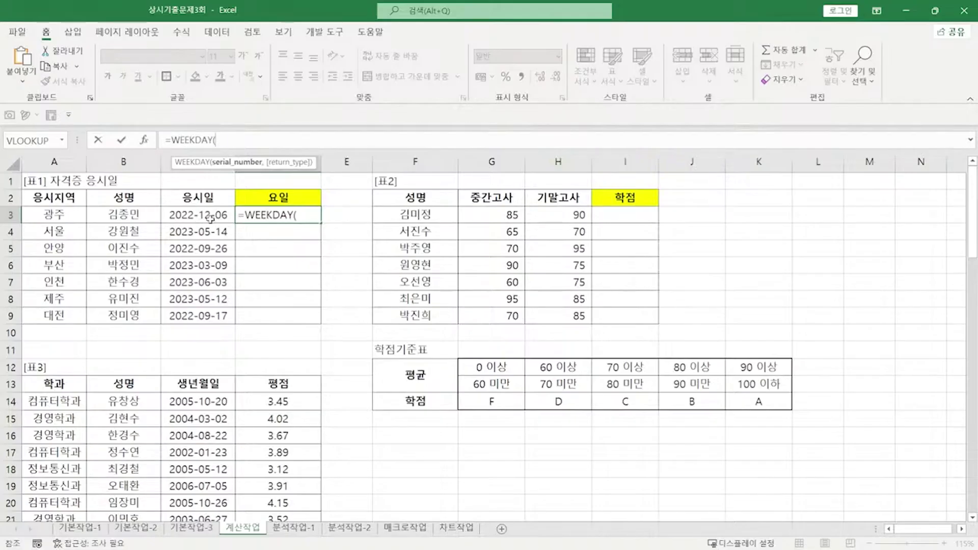
pyautogui.click(211, 220)
pyautogui.write(',2')
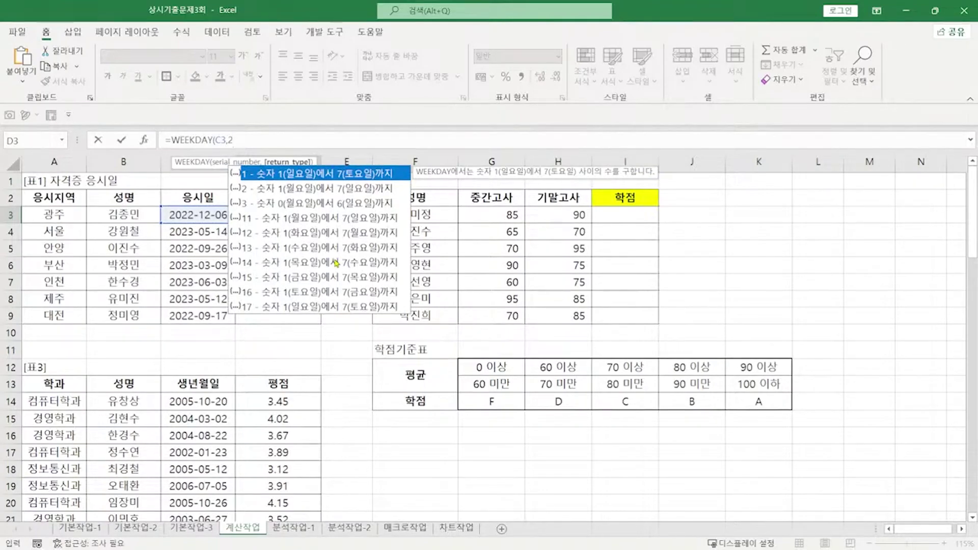
pyautogui.press('Return')
pyautogui.click(298, 214)
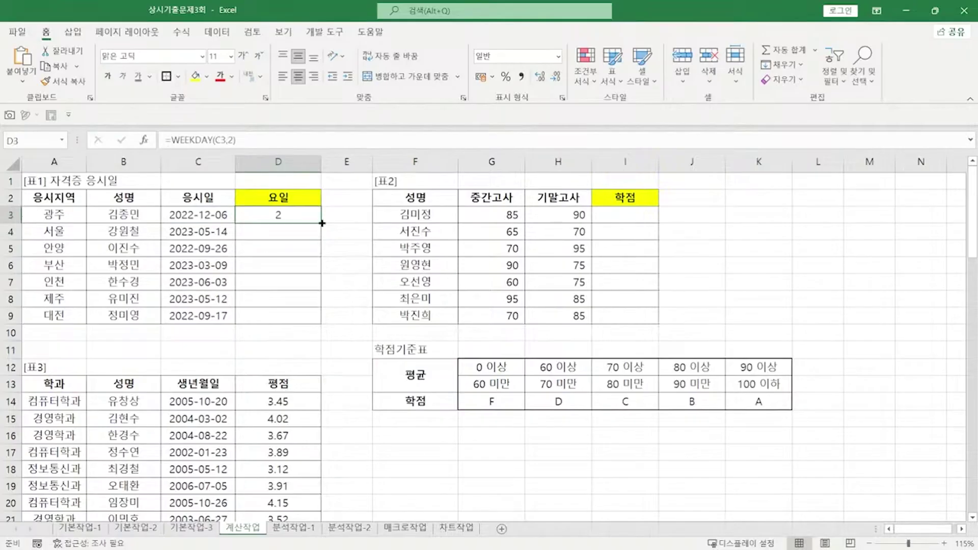
pyautogui.moveTo(321, 223); pyautogui.dragTo(313, 318)
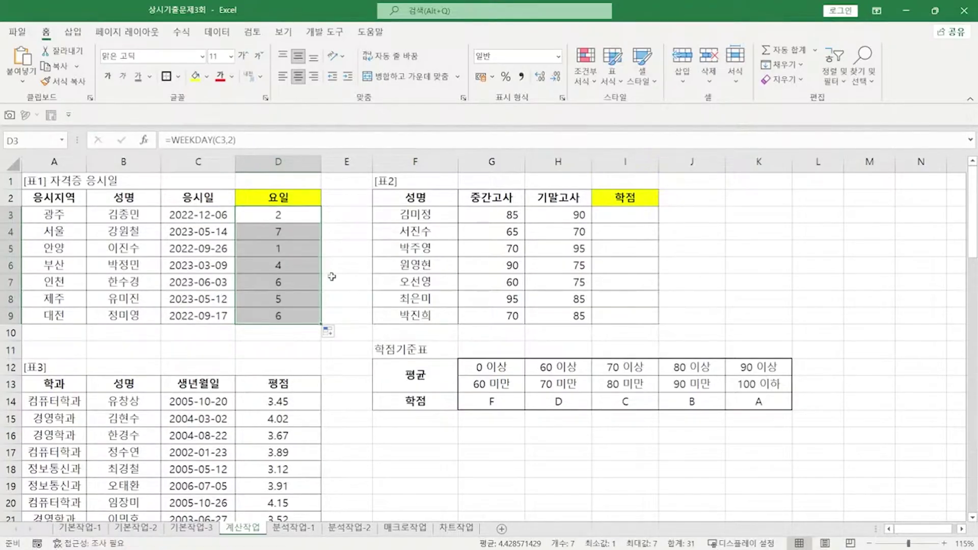
# Step: Record the D3 formula =WEEKDAY(C3,2) in the Notepad notes under task 1 with the remark "--> 월요일부터 시작"
pyautogui.click(304, 219)
pyautogui.click(257, 142)
pyautogui.hotkey('alt', 'Tab')
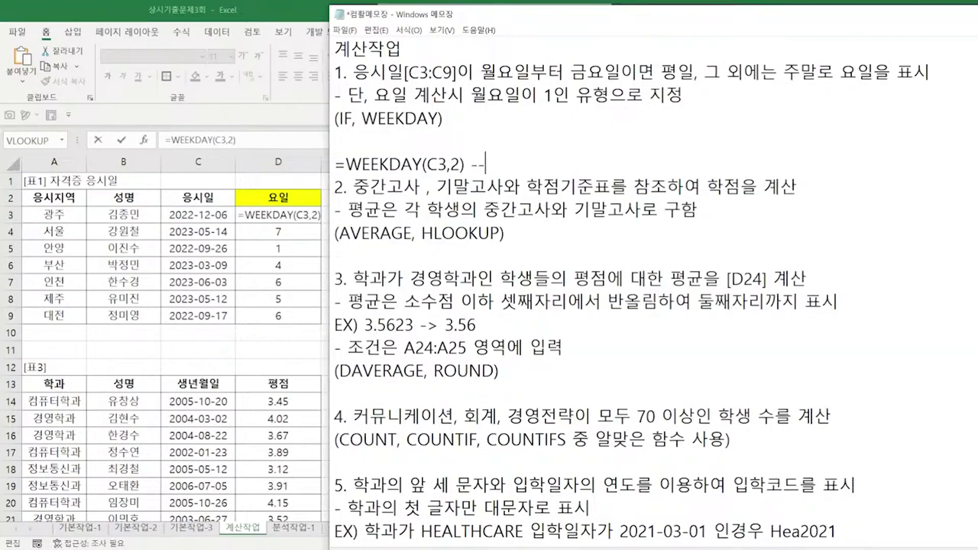
pyautogui.write('--> 월요일부터 시작')
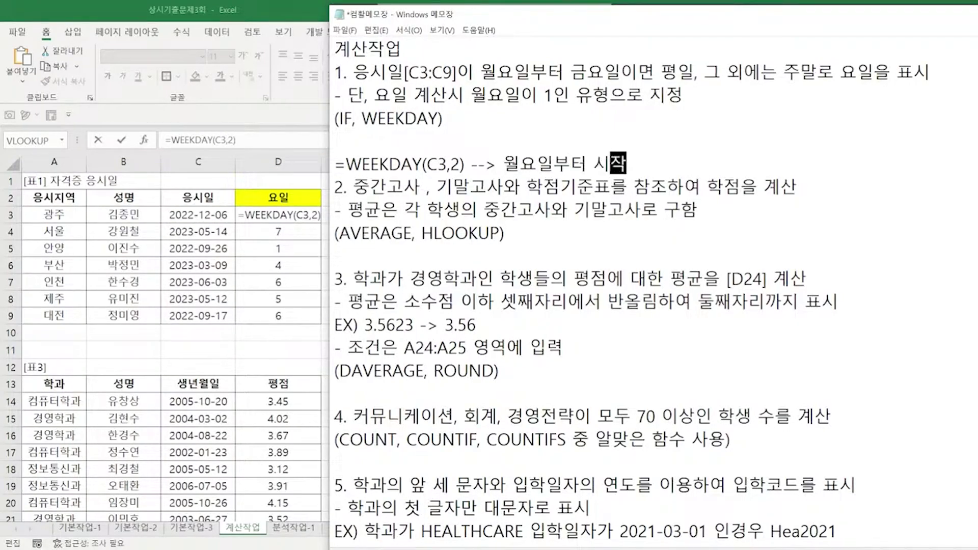
pyautogui.press('Return')
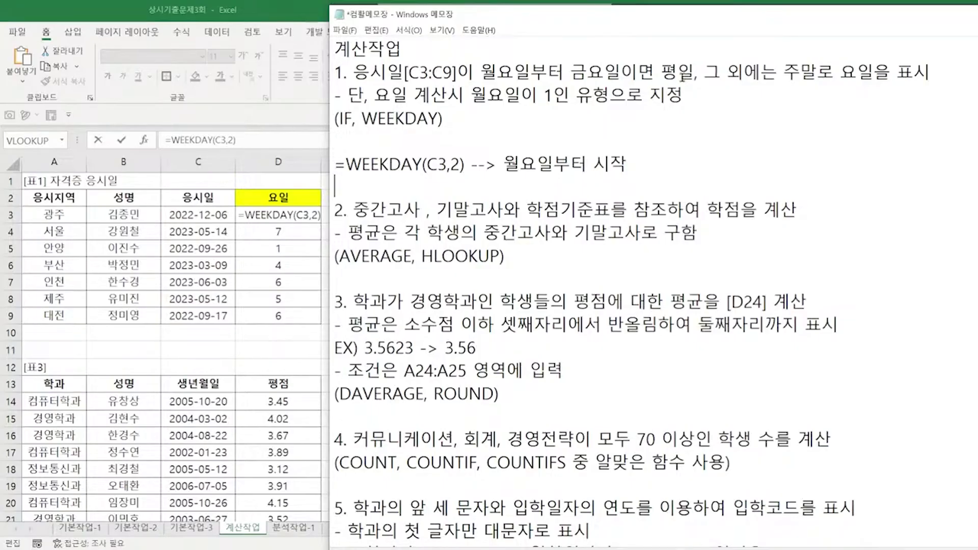
# Step: Switch to Excel, change D3 to =IF(WEEKDAY(C3,2)<=5,"평일","주말") and copy it down through D9
pyautogui.click(175, 140)
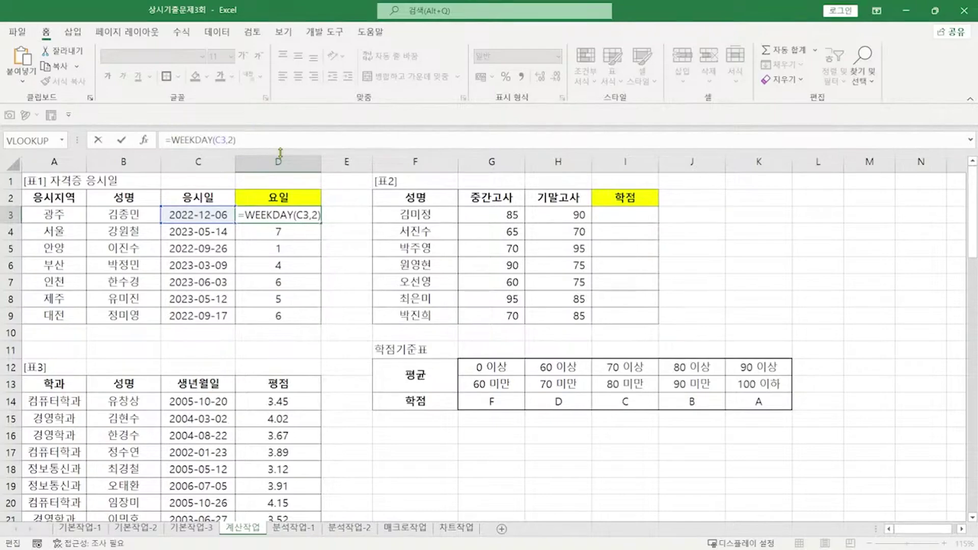
pyautogui.write('IF(')
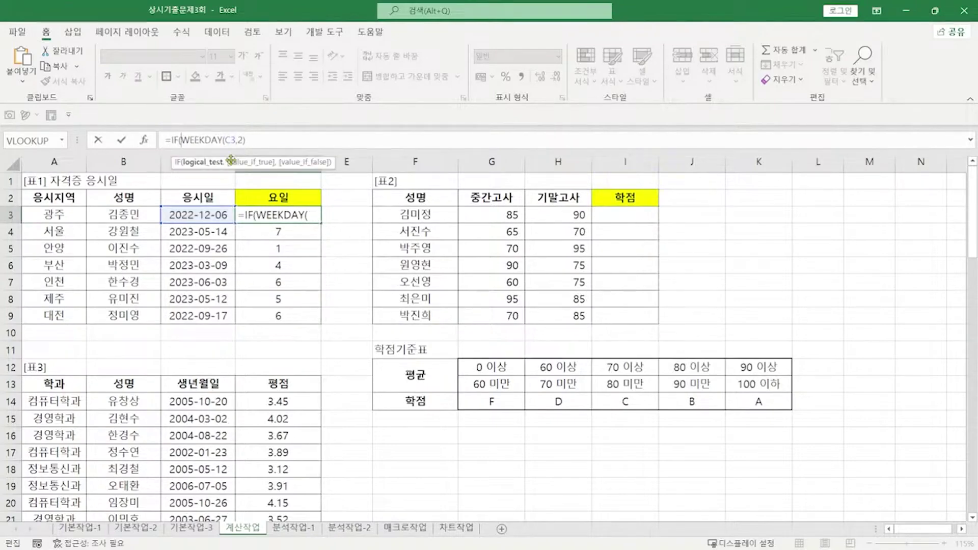
pyautogui.click(266, 139)
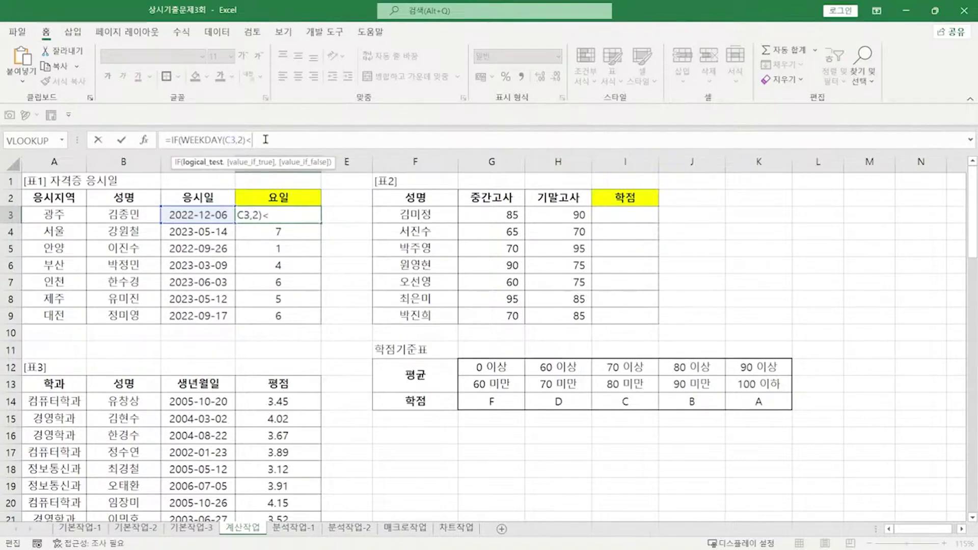
pyautogui.write('<=5')
pyautogui.write(',"평일')
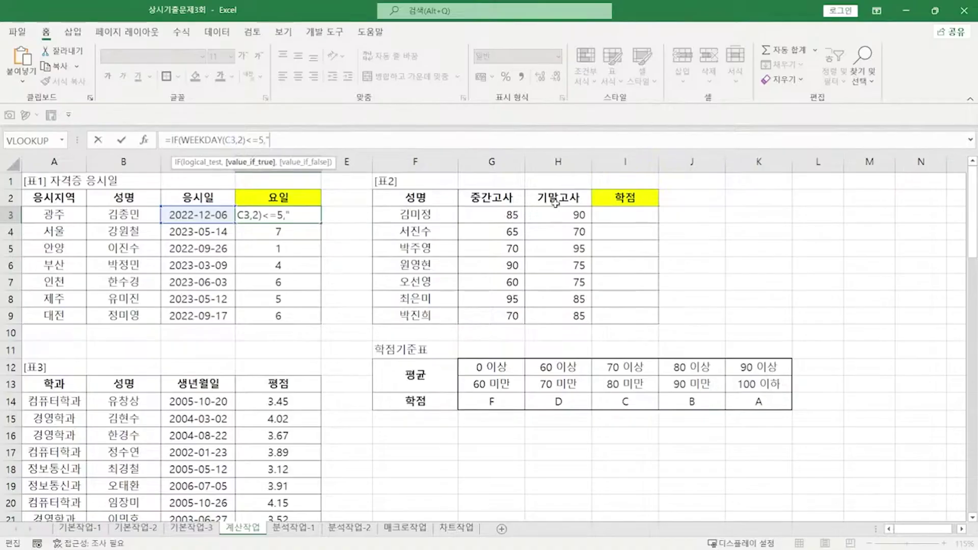
pyautogui.write('",')
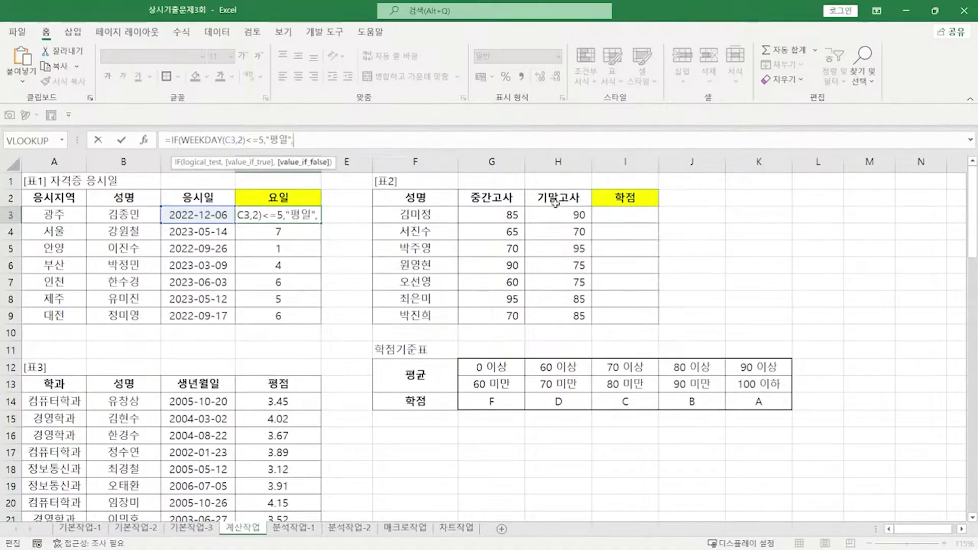
pyautogui.write('"주말"')
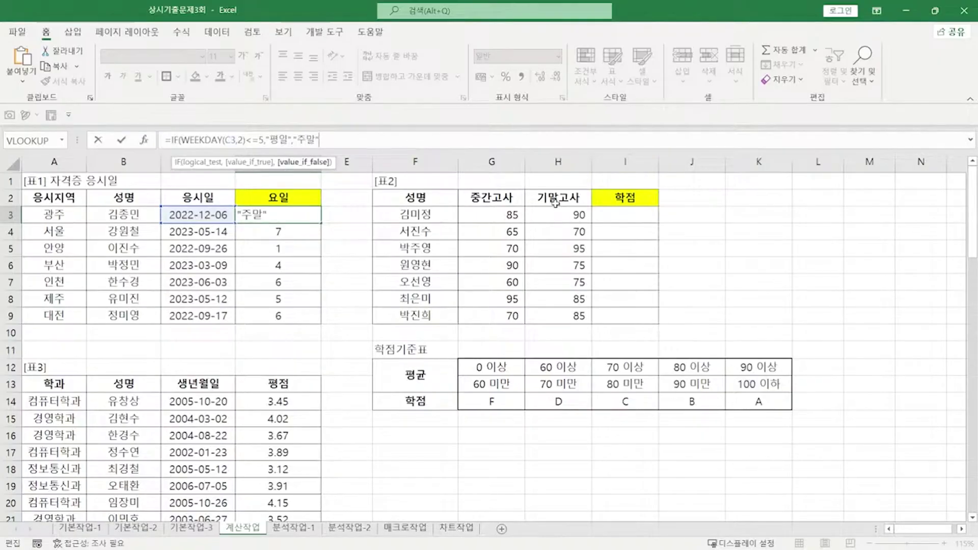
pyautogui.write(')')
pyautogui.press('Return')
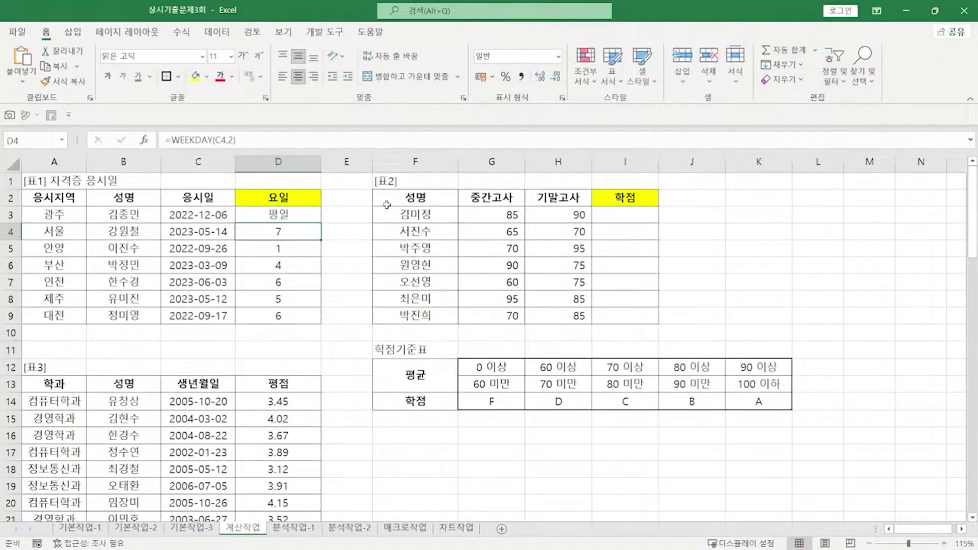
pyautogui.click(313, 216)
pyautogui.moveTo(321, 223); pyautogui.dragTo(300, 324)
# Step: Record the D3 IF formula under task 1 in Notepad and add a blank line below task 2's function hint
pyautogui.press('F2')
pyautogui.hotkey('alt', 'Tab')
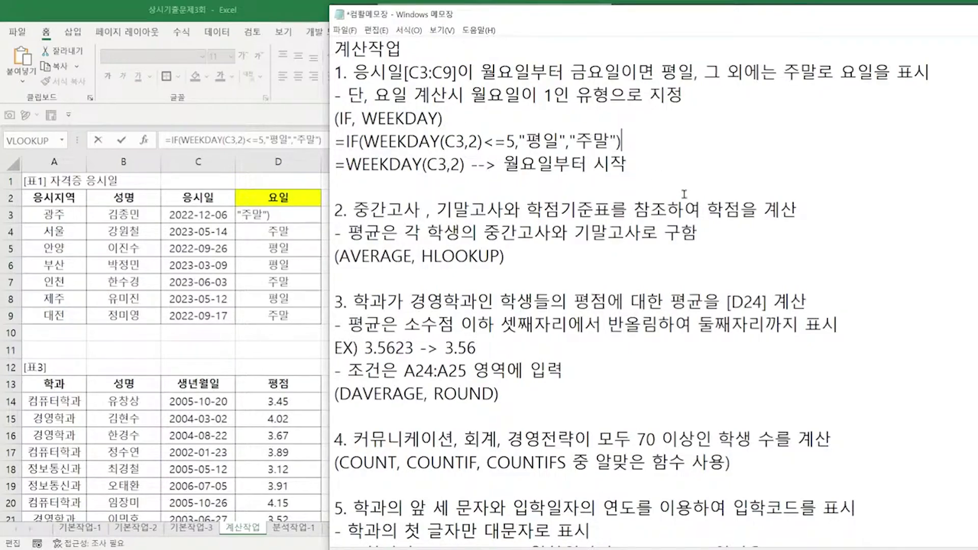
pyautogui.click(510, 256)
pyautogui.press('Return')
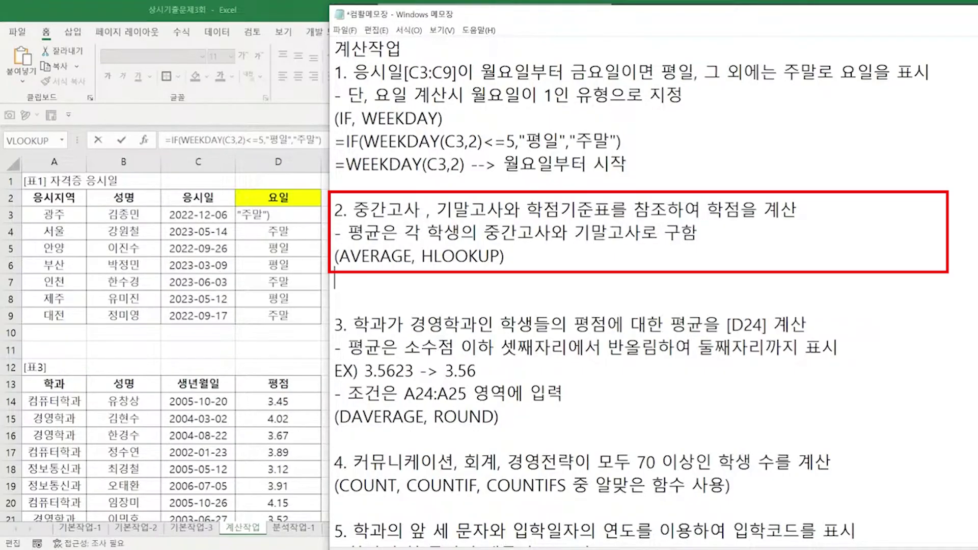
pyautogui.hotkey('ctrl', 'Return')
# Step: Enter =AVERAGE(G3:H3) in I3 of 표2 in Excel and copy it down through I9
pyautogui.click(612, 216)
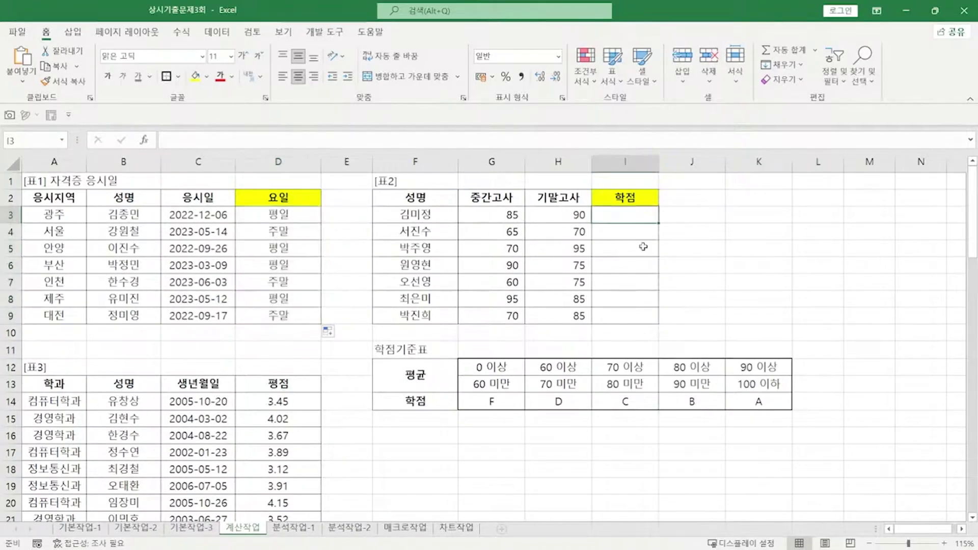
pyautogui.write('=ㅁㅍ')
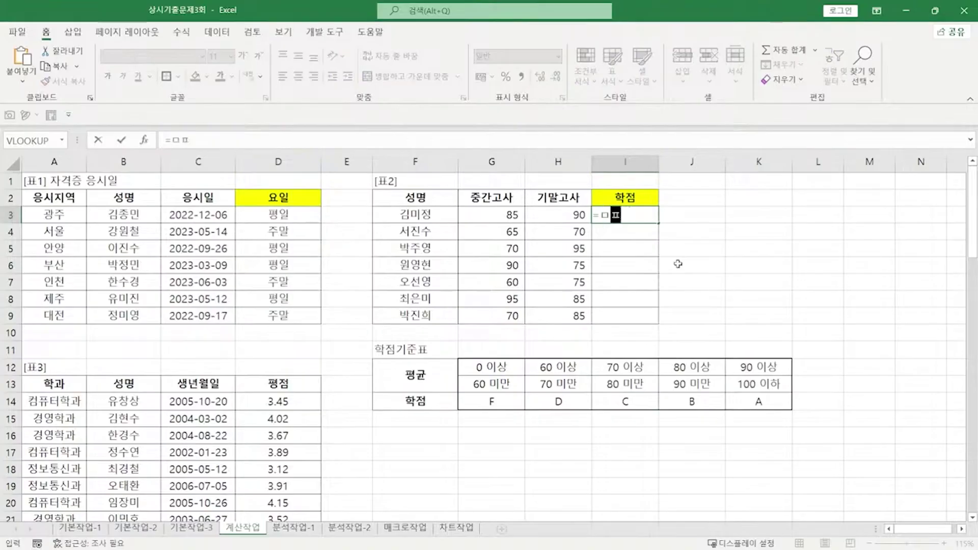
pyautogui.press('Tab')
pyautogui.moveTo(517, 214); pyautogui.dragTo(539, 214)
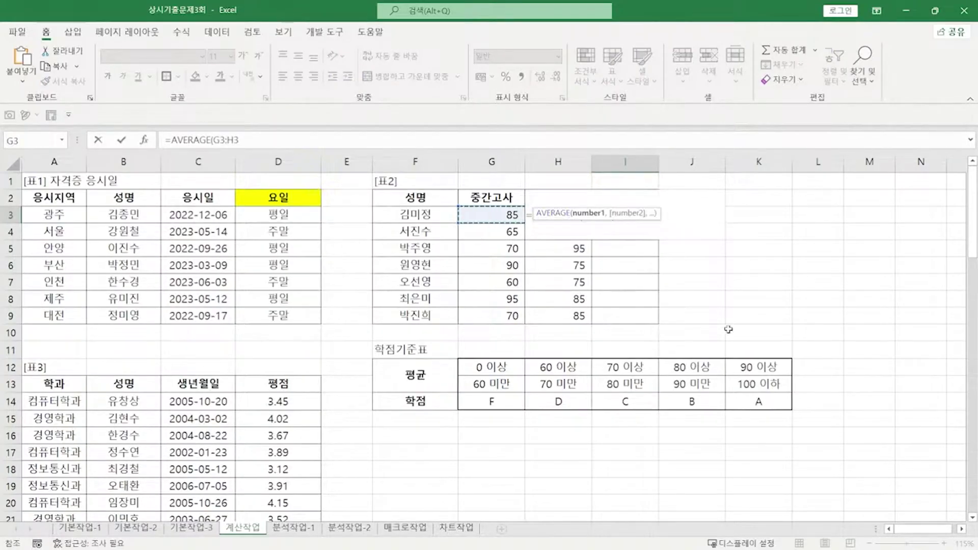
pyautogui.press('Return')
pyautogui.click(649, 216)
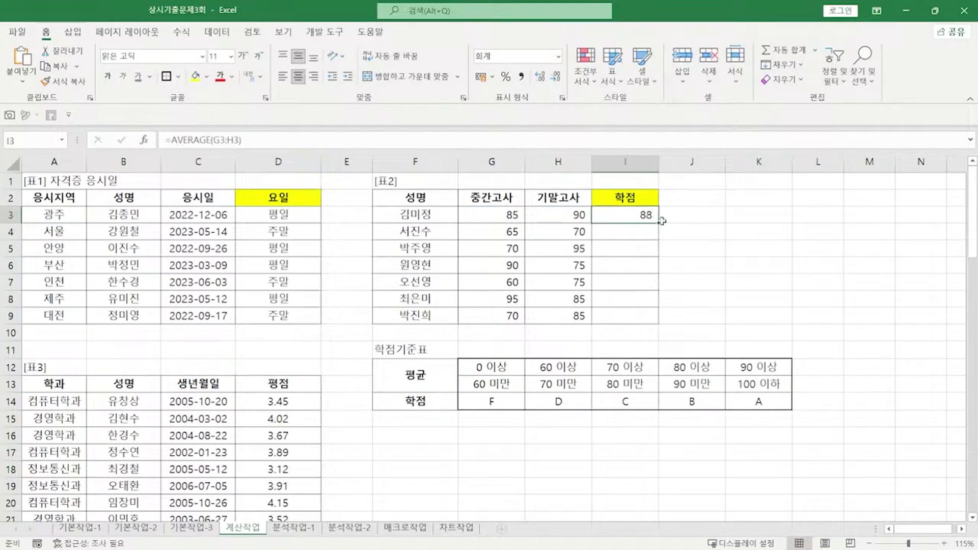
pyautogui.moveTo(661, 221); pyautogui.dragTo(655, 322)
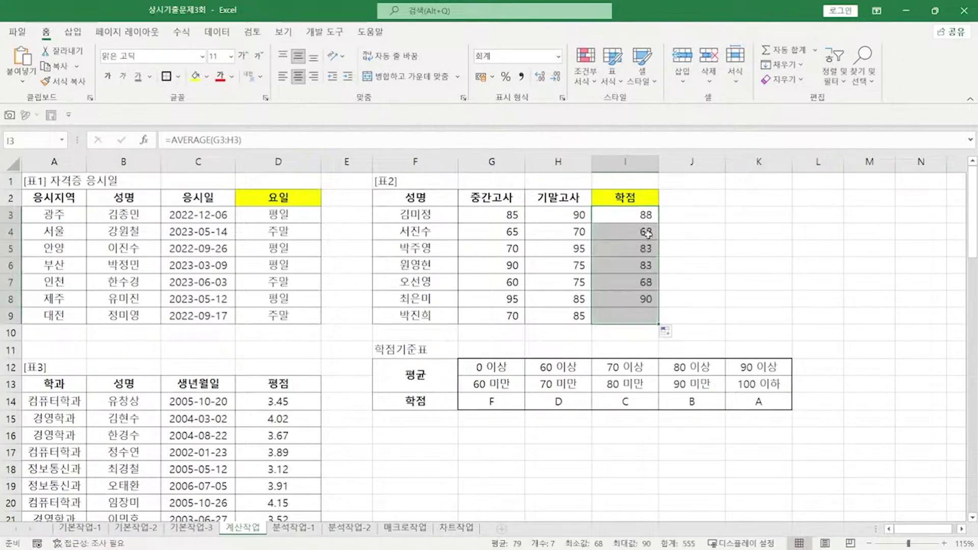
# Step: Nest the AVERAGE(G3:H3) expression in I3 inside HLOOKUP as its lookup value
pyautogui.click(647, 216)
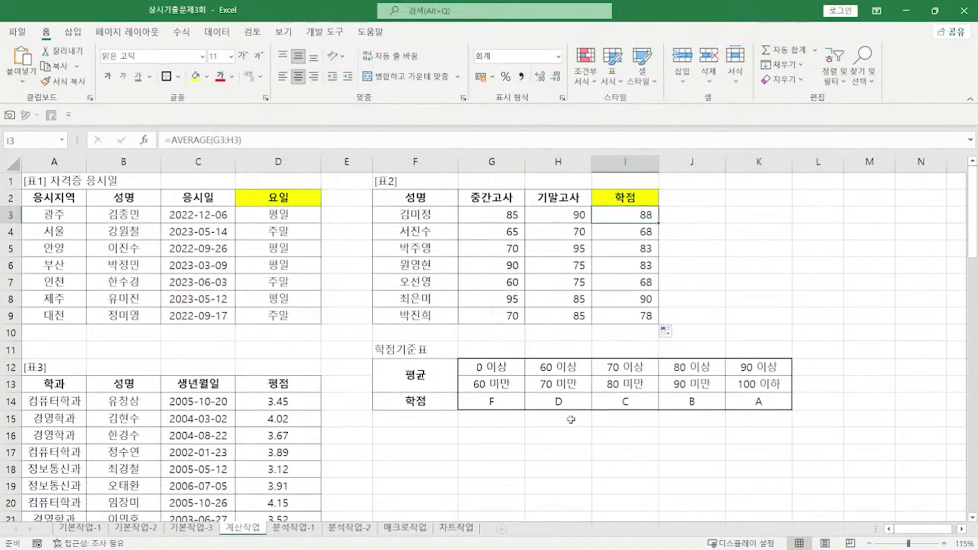
pyautogui.press('F2')
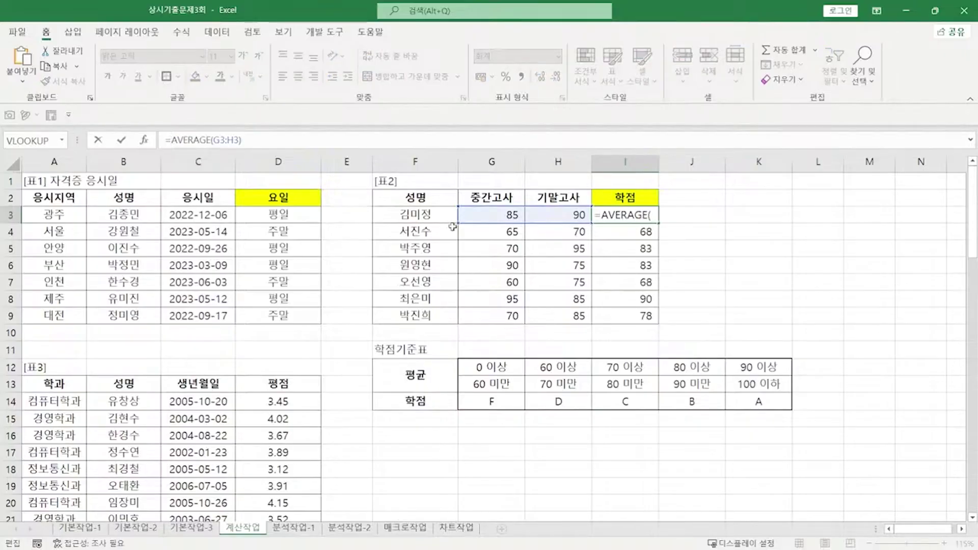
pyautogui.press('Home')
pyautogui.press('Right')
pyautogui.write('HLOOKUP(')
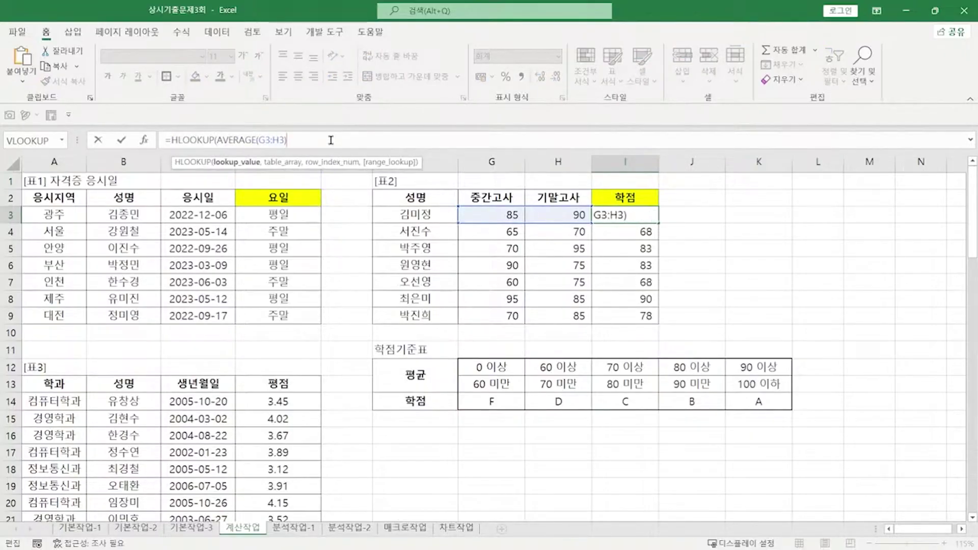
pyautogui.click(330, 140)
pyautogui.write(',')
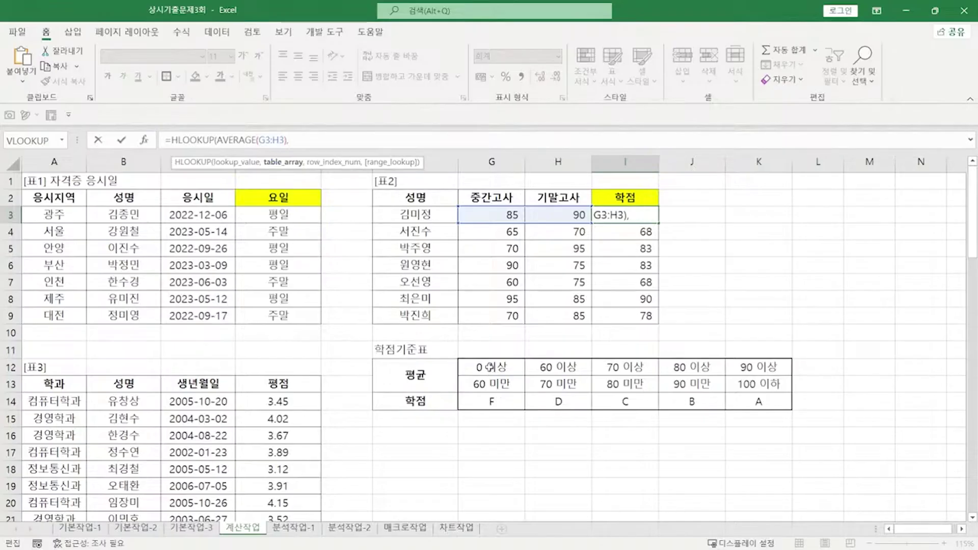
# Step: Complete the I3 HLOOKUP with absolute table range $G$12:$K$14, row index 3 and approximate match TRUE
pyautogui.moveTo(490, 370); pyautogui.dragTo(764, 407)
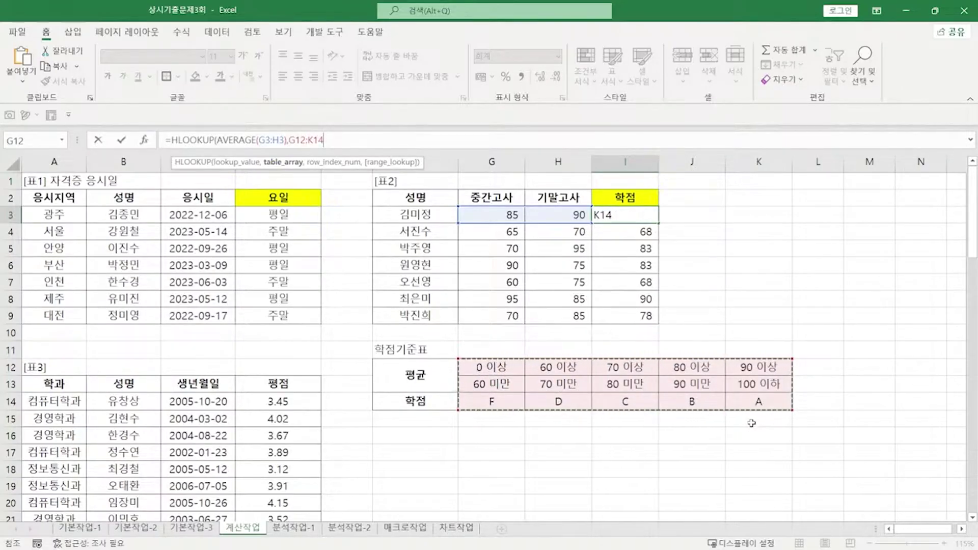
pyautogui.press('F4')
pyautogui.write(',')
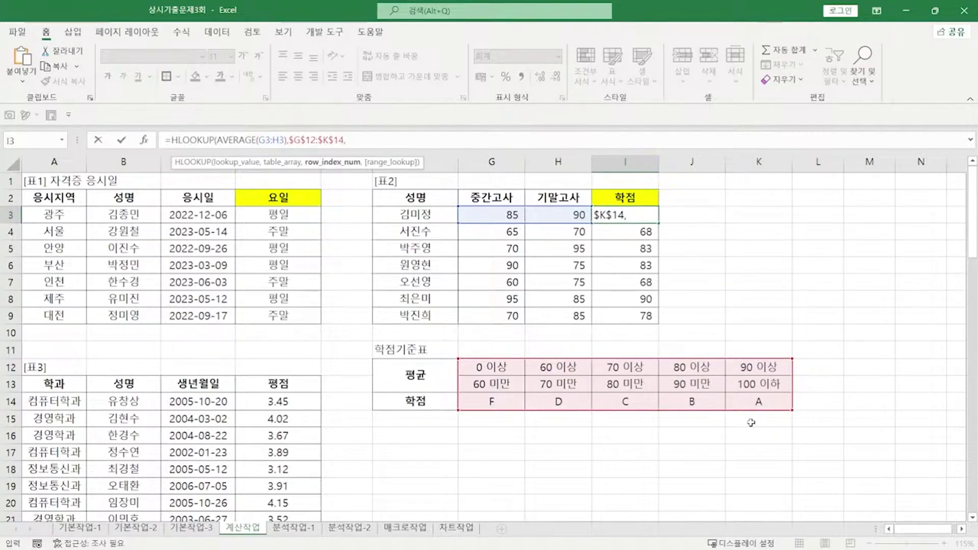
pyautogui.write('3,')
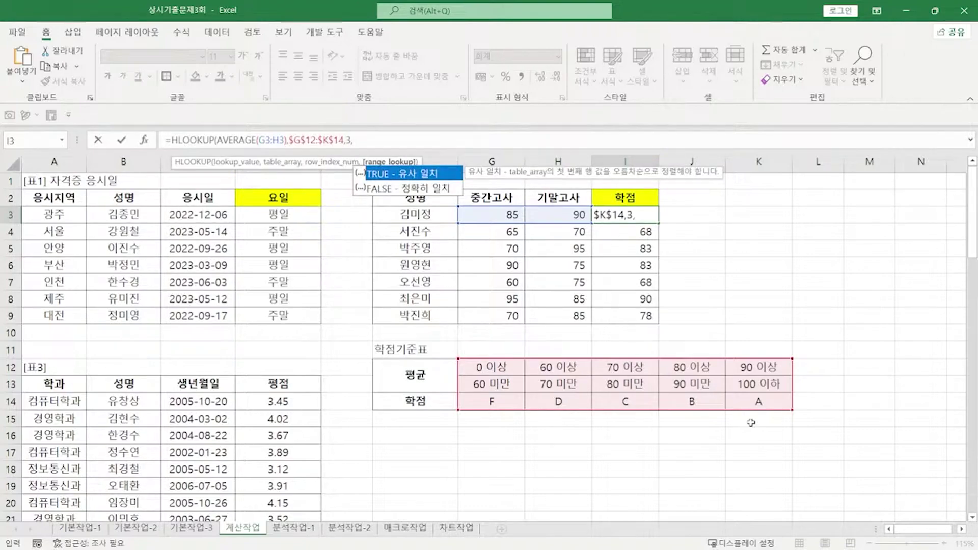
pyautogui.press('Tab')
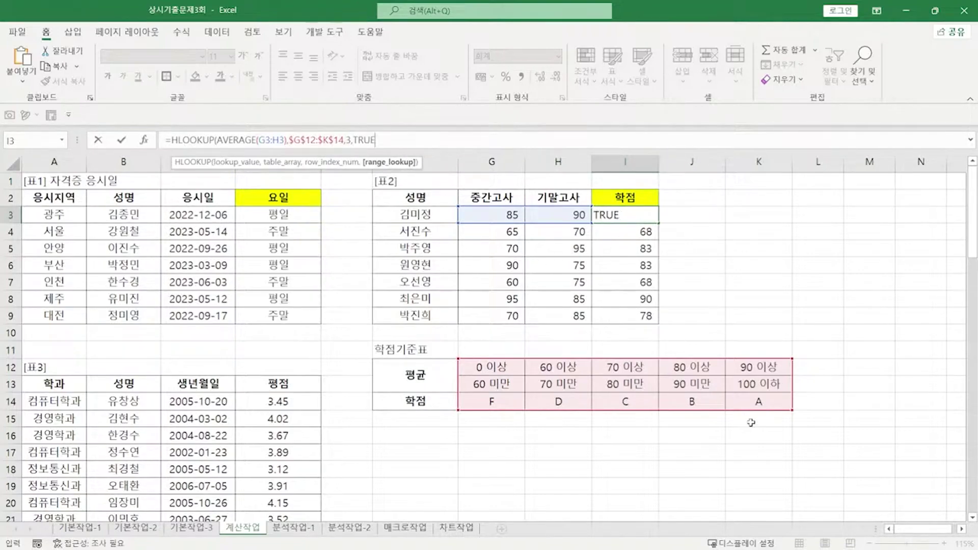
pyautogui.press('Return')
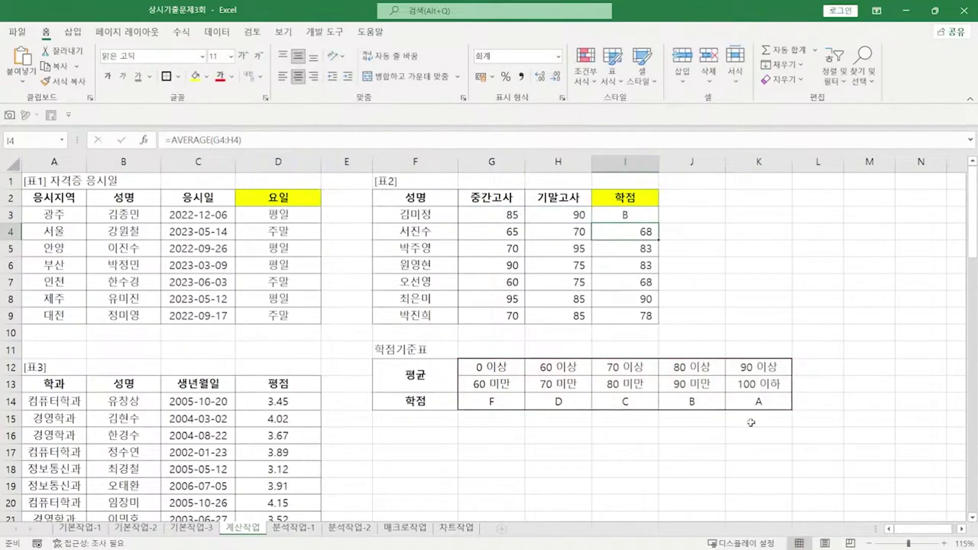
# Step: Copy the grade formula in I3 down through I9 and switch to Notepad
pyautogui.click(622, 209)
pyautogui.moveTo(658, 223); pyautogui.dragTo(650, 322)
pyautogui.hotkey('alt', 'Tab')
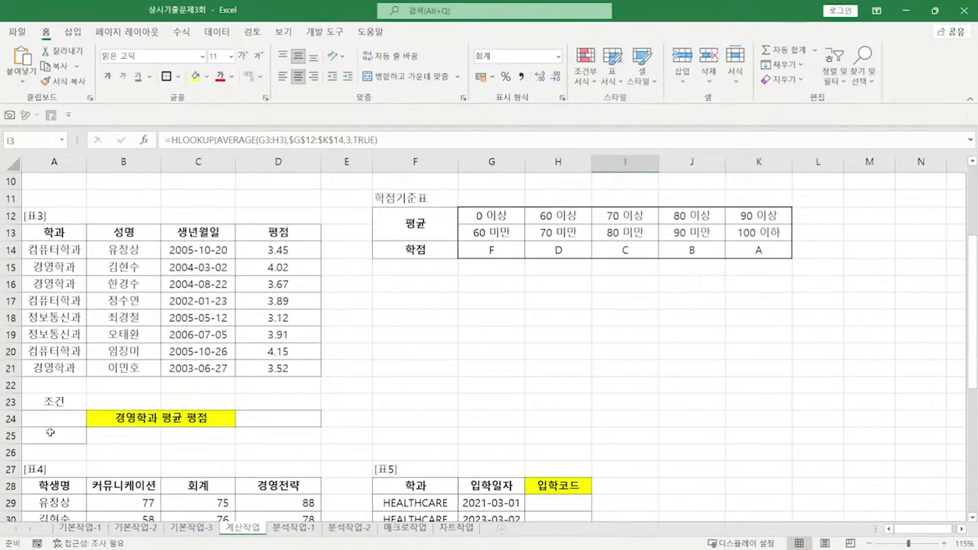
# Step: Build the 표3 criteria range by copying the 학과 header into A24 and 경영학과 into A25
pyautogui.click(64, 234)
pyautogui.hotkey('ctrl', 'c')
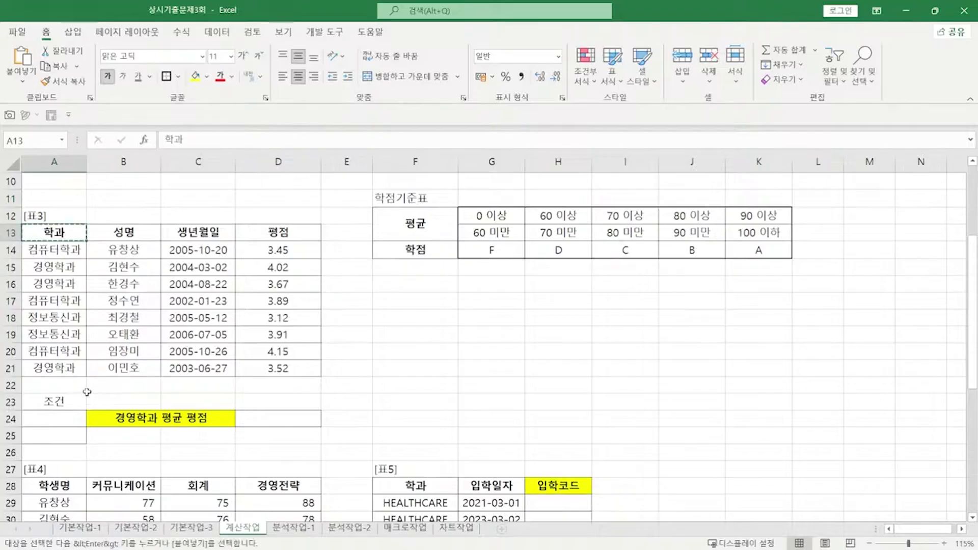
pyautogui.click(67, 414)
pyautogui.hotkey('ctrl', 'v')
pyautogui.click(56, 269)
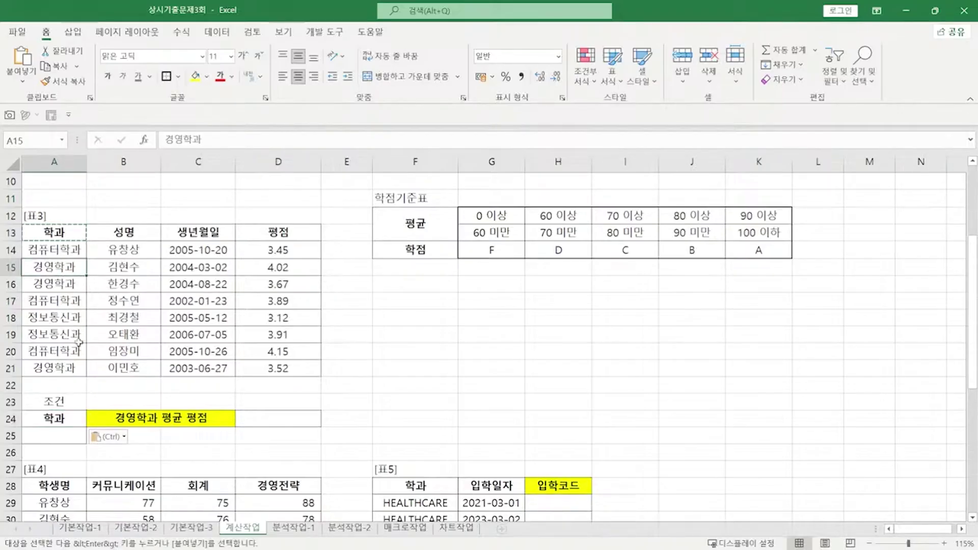
pyautogui.hotkey('ctrl', 'c')
pyautogui.click(61, 430)
pyautogui.hotkey('ctrl', 'v')
# Step: Enter =DAVERAGE(A13:D21,4,A24:A25) in D24 for the 경영학과 average grade
pyautogui.doubleClick(257, 417)
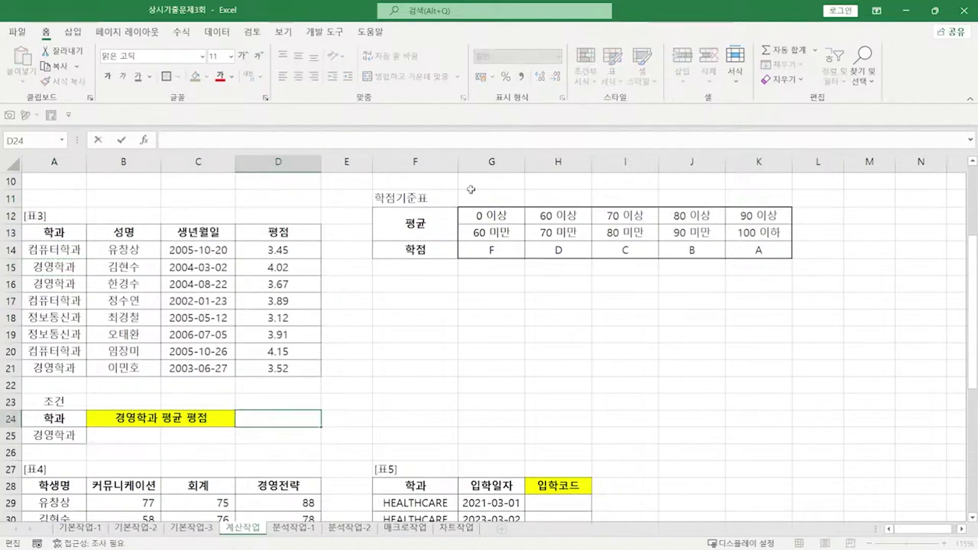
pyautogui.write('=D')
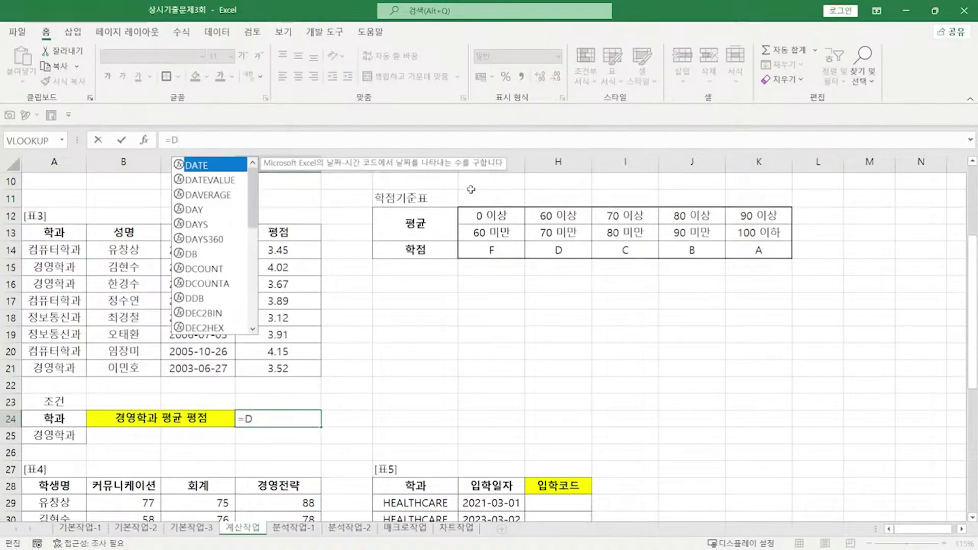
pyautogui.write('AVER')
pyautogui.press('Tab')
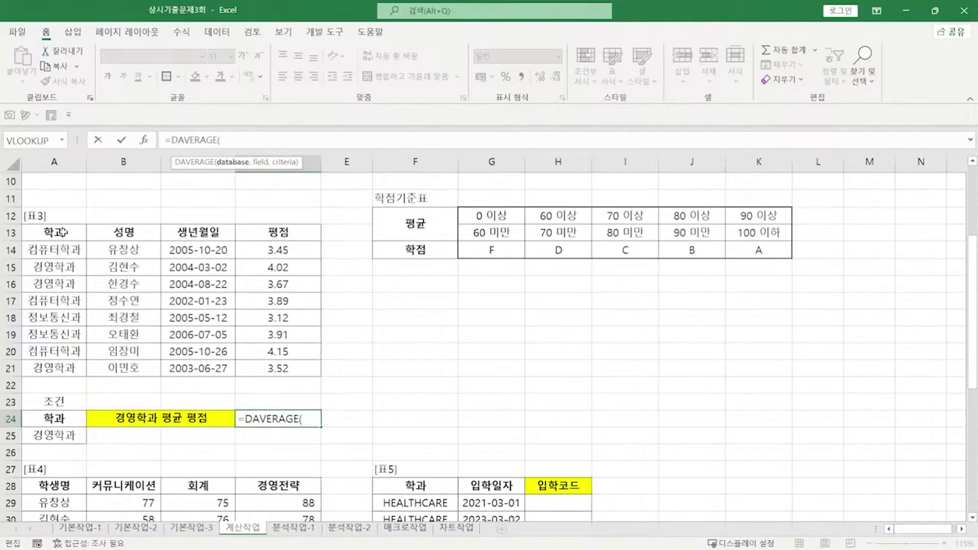
pyautogui.moveTo(64, 234); pyautogui.dragTo(308, 372)
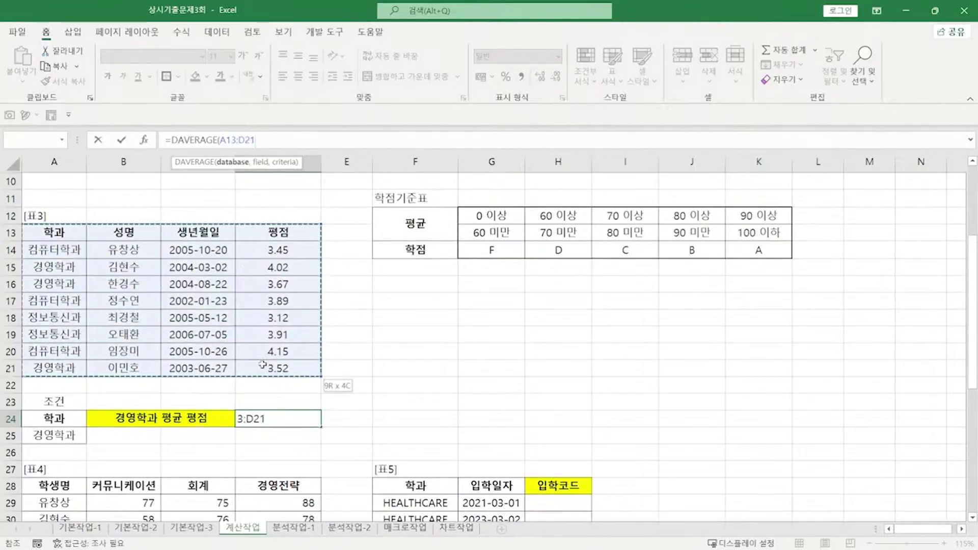
pyautogui.write(',4')
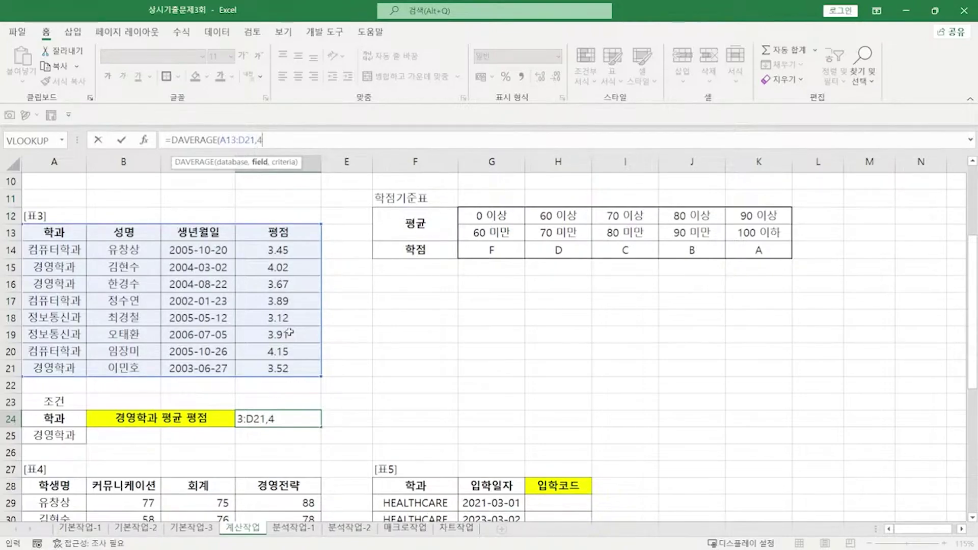
pyautogui.write(',')
pyautogui.moveTo(54, 418); pyautogui.dragTo(81, 439)
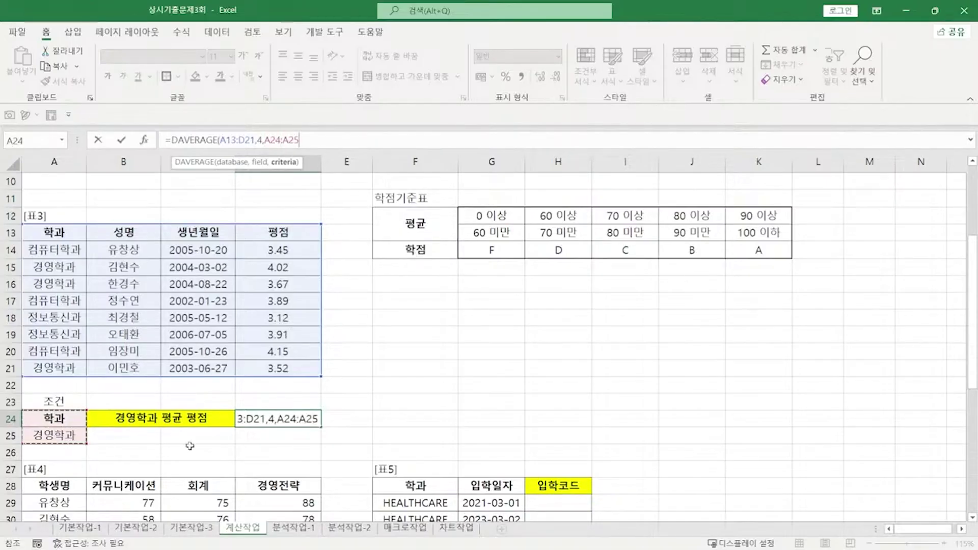
pyautogui.write(')')
pyautogui.press('Return')
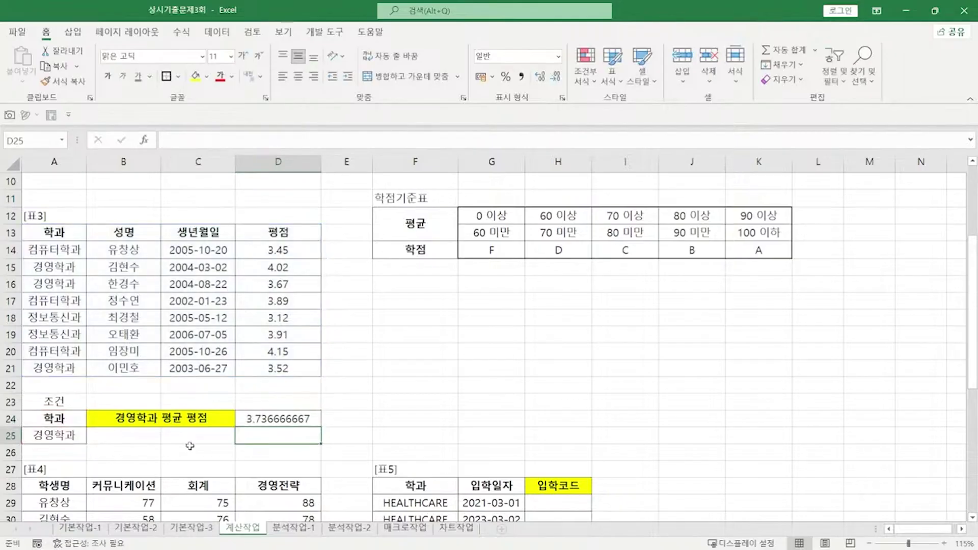
# Step: Wrap the DAVERAGE formula in D24 in ROUND with 2 decimal places and switch to Notepad
pyautogui.click(260, 419)
pyautogui.click(171, 140)
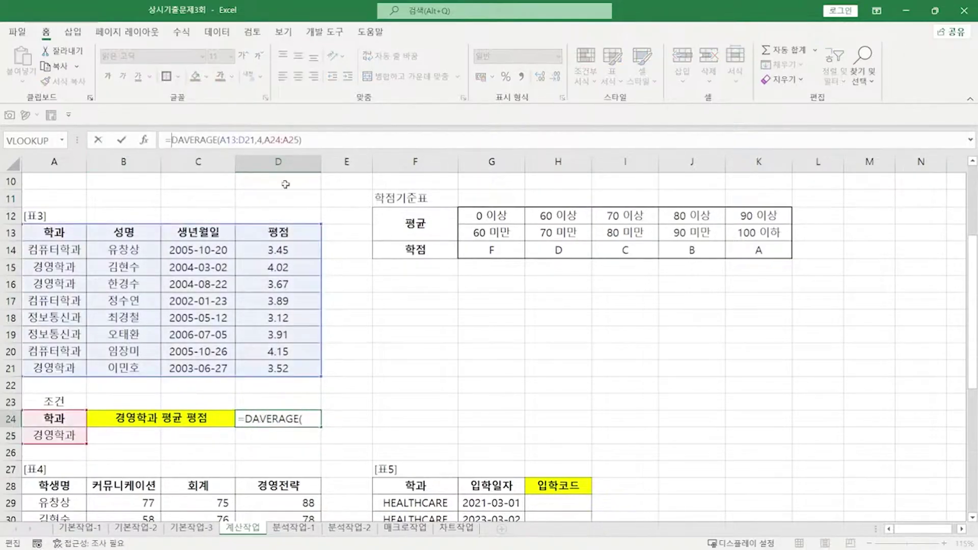
pyautogui.write('ROUND(')
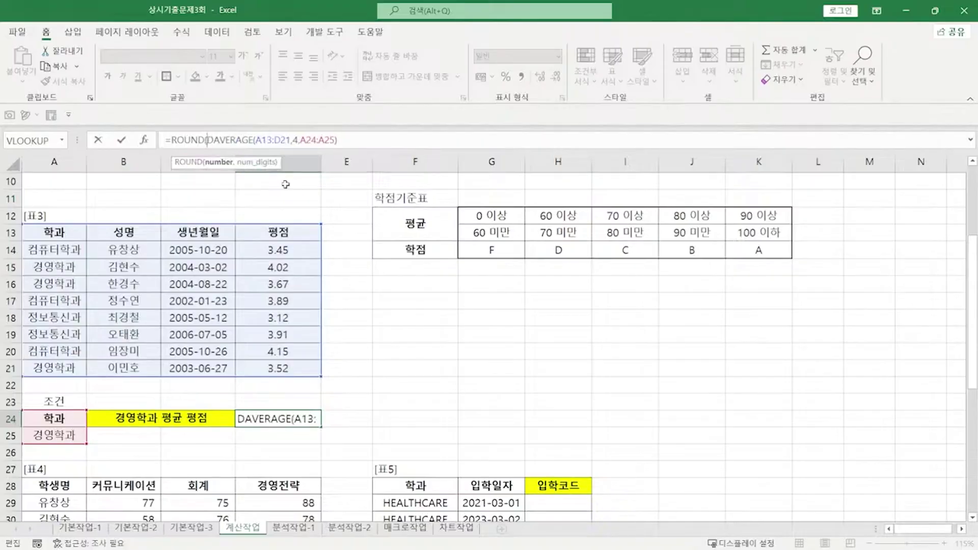
pyautogui.click(351, 141)
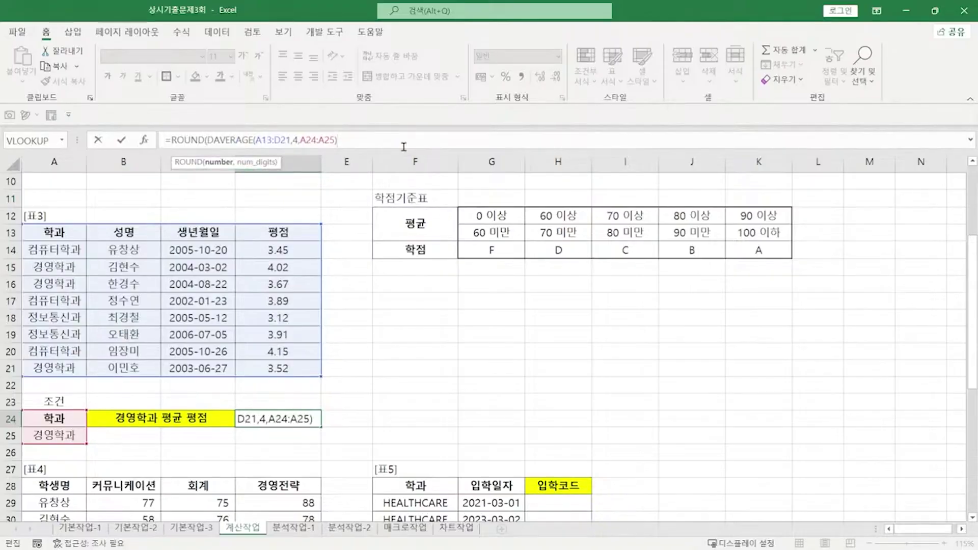
pyautogui.write(',2')
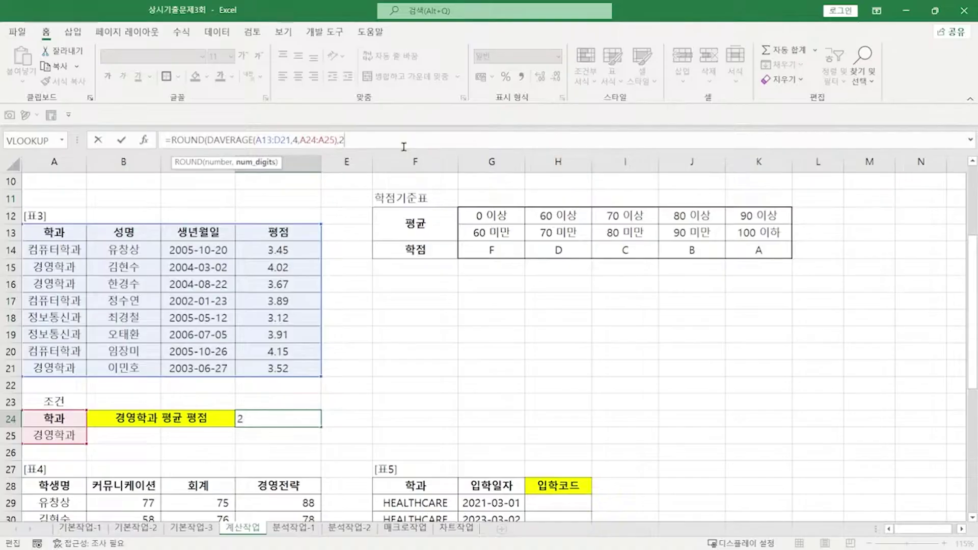
pyautogui.write(')')
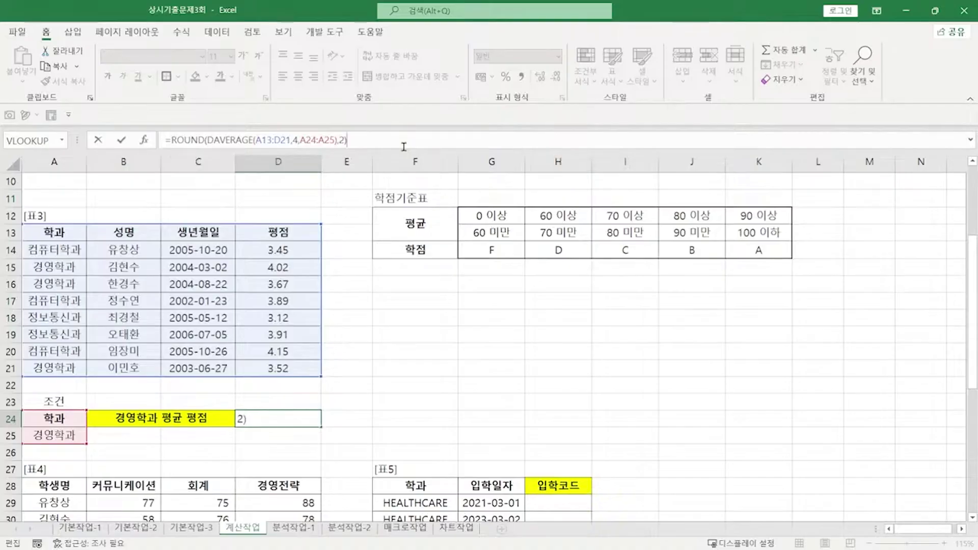
pyautogui.press('Return')
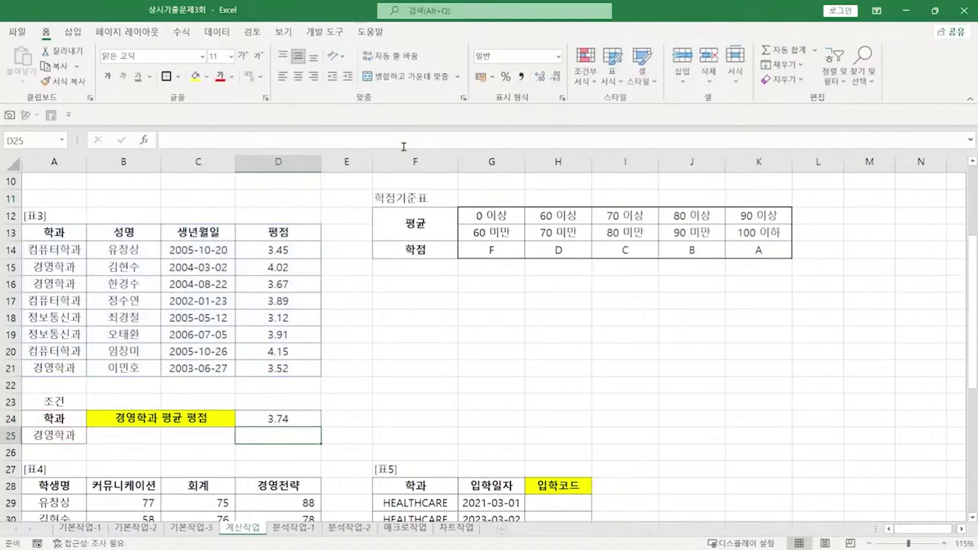
pyautogui.click(298, 418)
pyautogui.click(357, 140)
pyautogui.hotkey('alt', 'Tab')
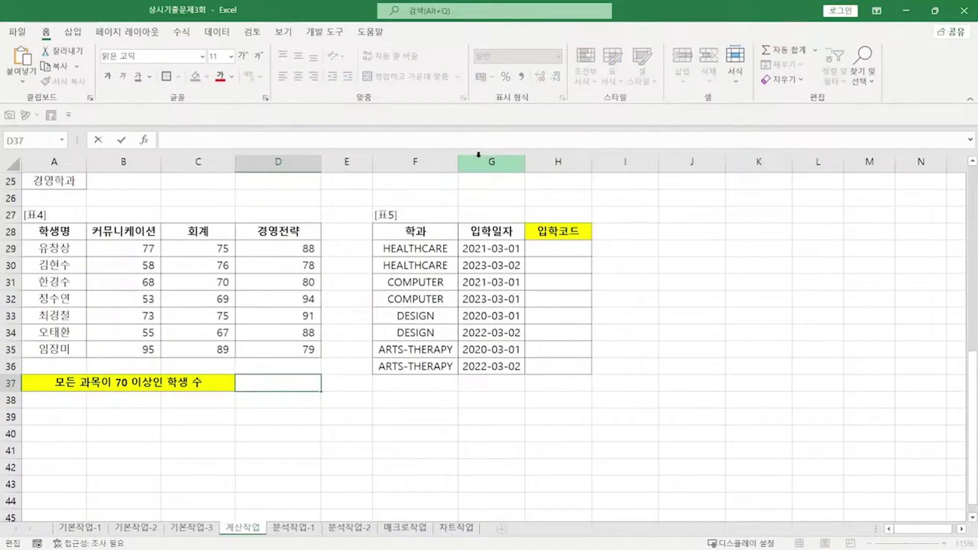
# Step: Start a COUNTIFS formula in D37 of Excel with range B29:B35 and criterion ">=70"
pyautogui.write('=')
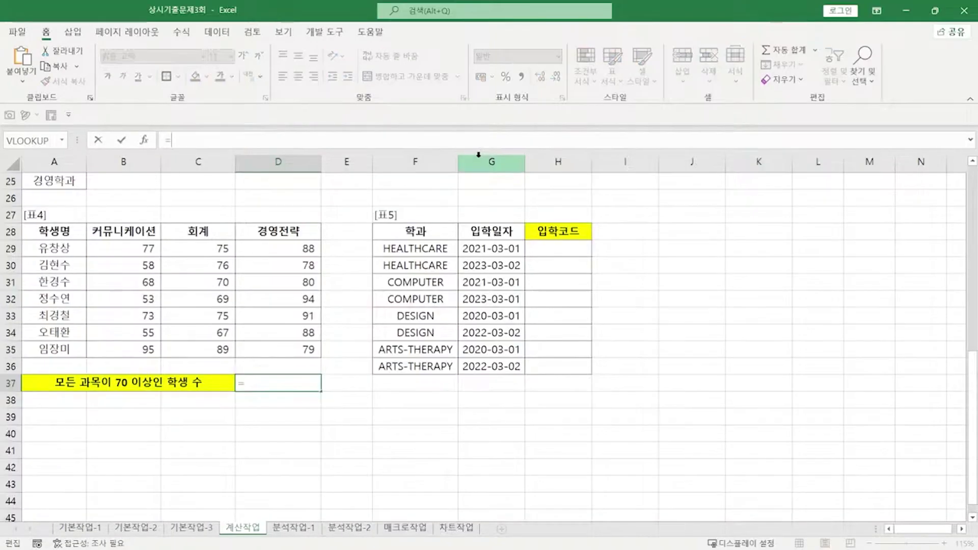
pyautogui.write('COUNTIFS(')
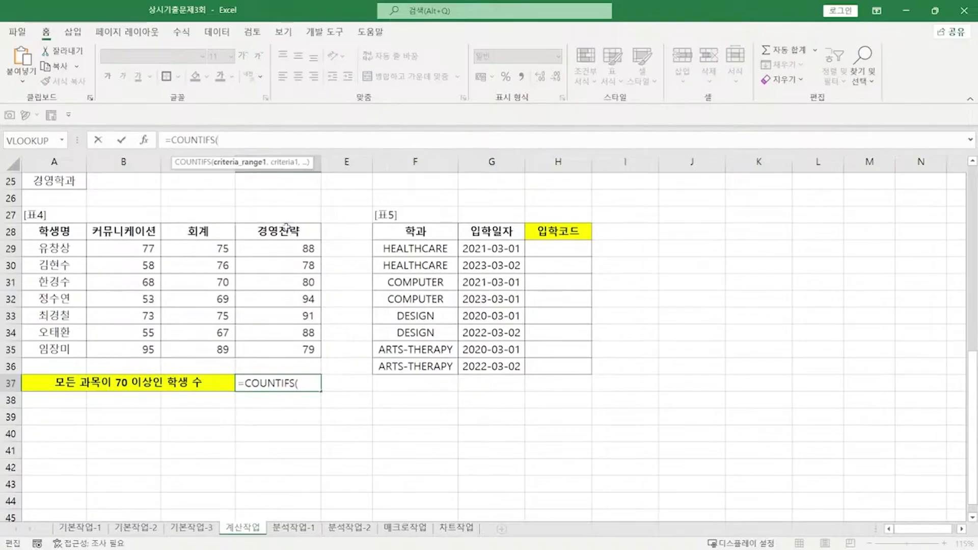
pyautogui.moveTo(121, 249); pyautogui.dragTo(112, 343)
pyautogui.write(',')
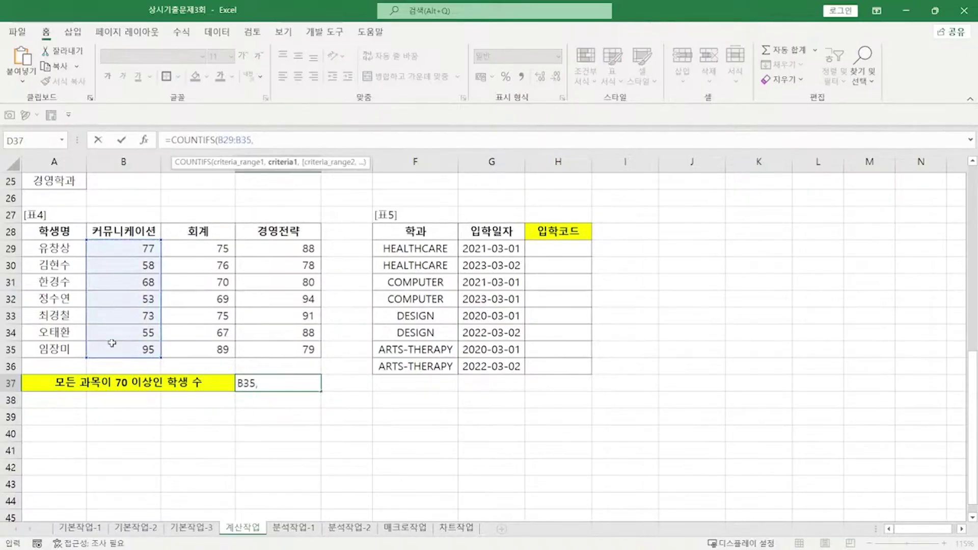
pyautogui.write('">=70",')
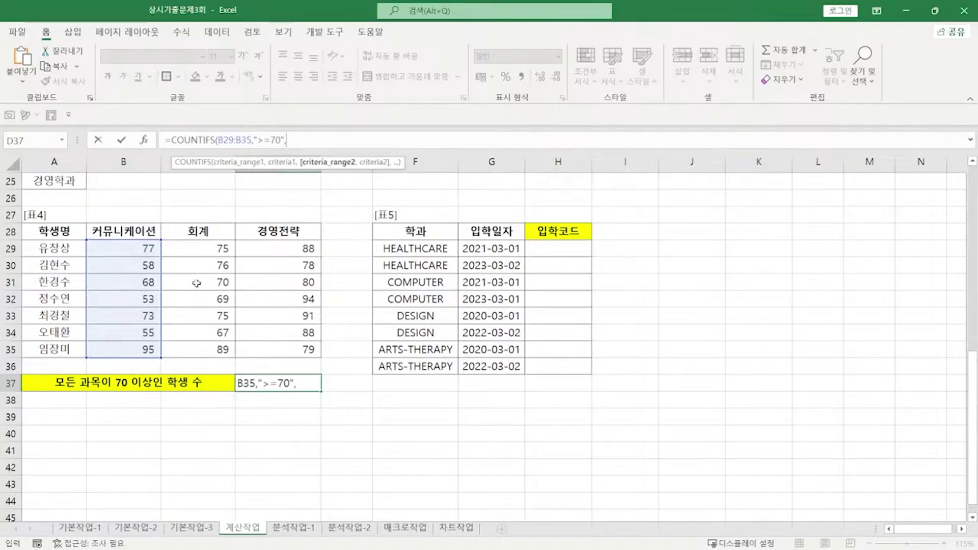
# Step: Complete the D37 COUNTIFS with the criterion ">=70" for both C29:C35 and D29:D35
pyautogui.moveTo(193, 247); pyautogui.dragTo(192, 346)
pyautogui.write(',')
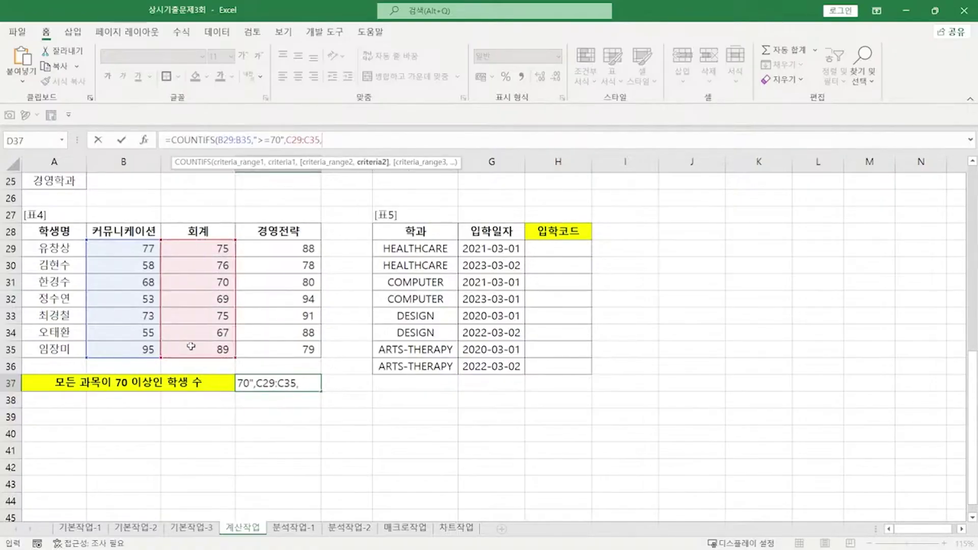
pyautogui.write('">=70')
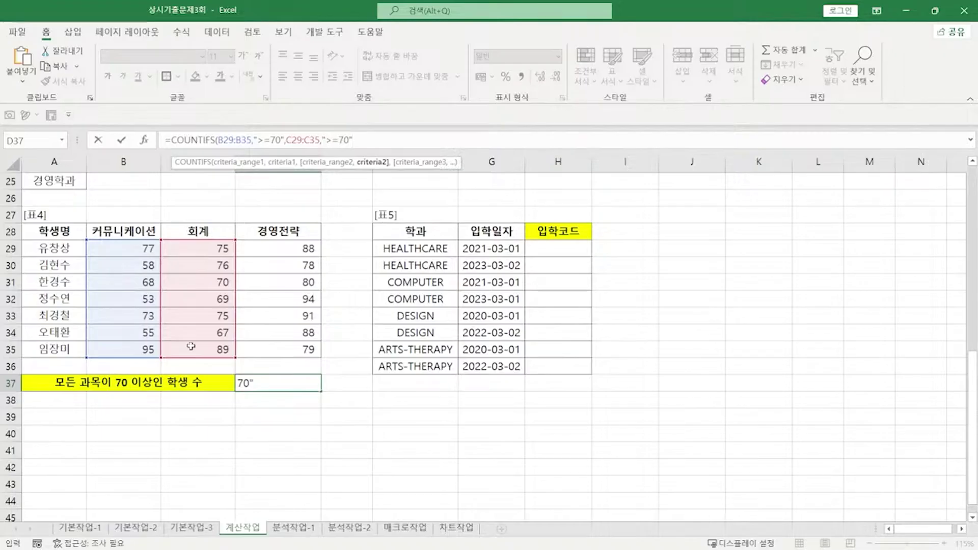
pyautogui.write('",')
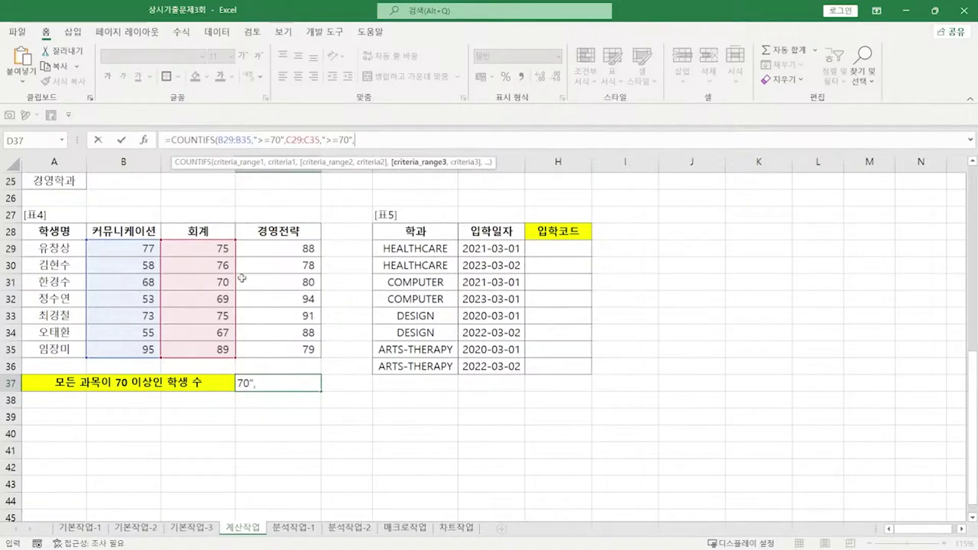
pyautogui.moveTo(279, 248); pyautogui.dragTo(281, 350)
pyautogui.write(',')
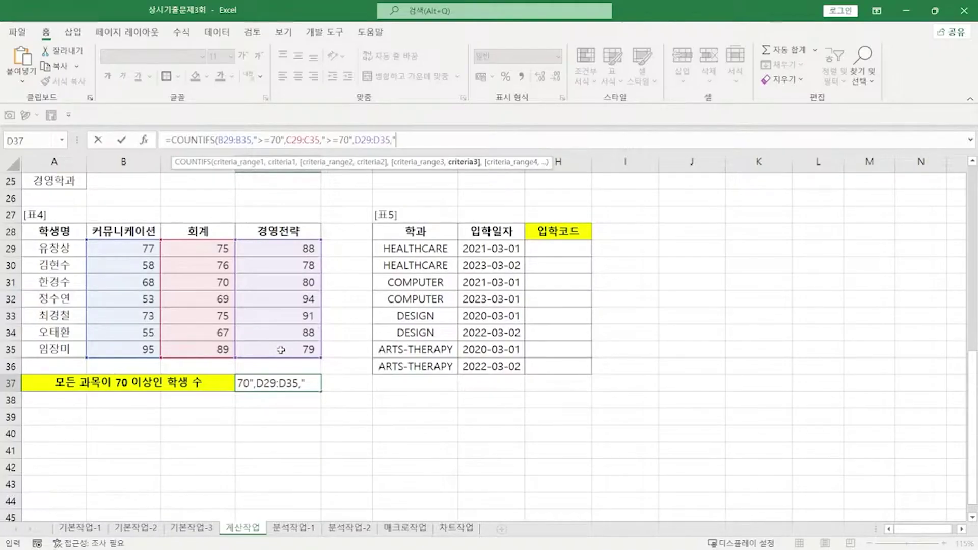
pyautogui.write('">=70")')
pyautogui.press('Return')
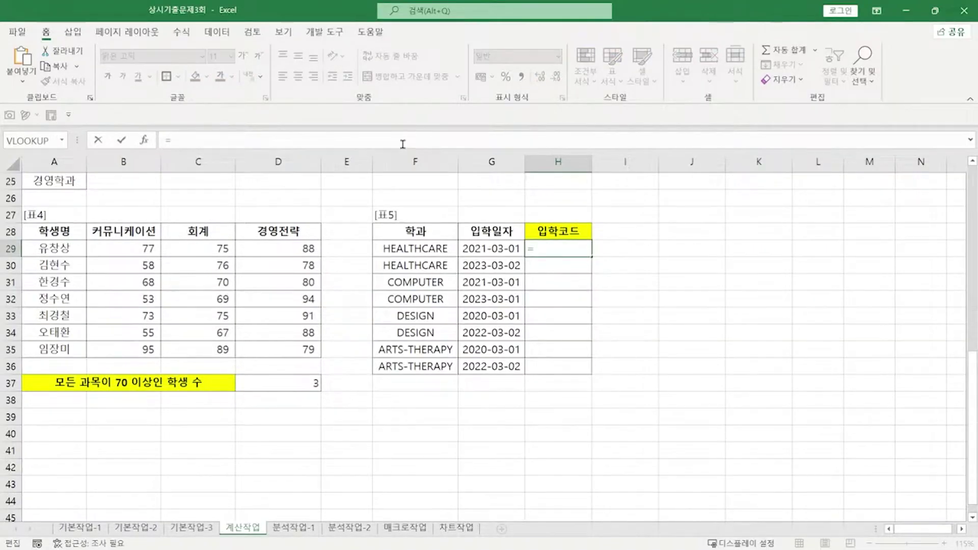
# Step: Enter =LEFT(F29,3) in H29 of 표5 and copy it down through H36
pyautogui.write('LEFT(')
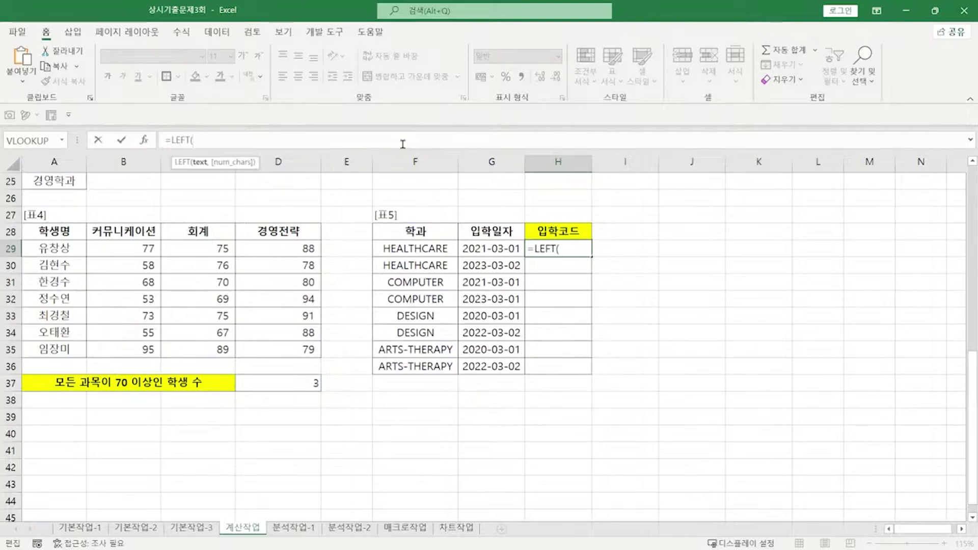
pyautogui.click(446, 249)
pyautogui.write(',')
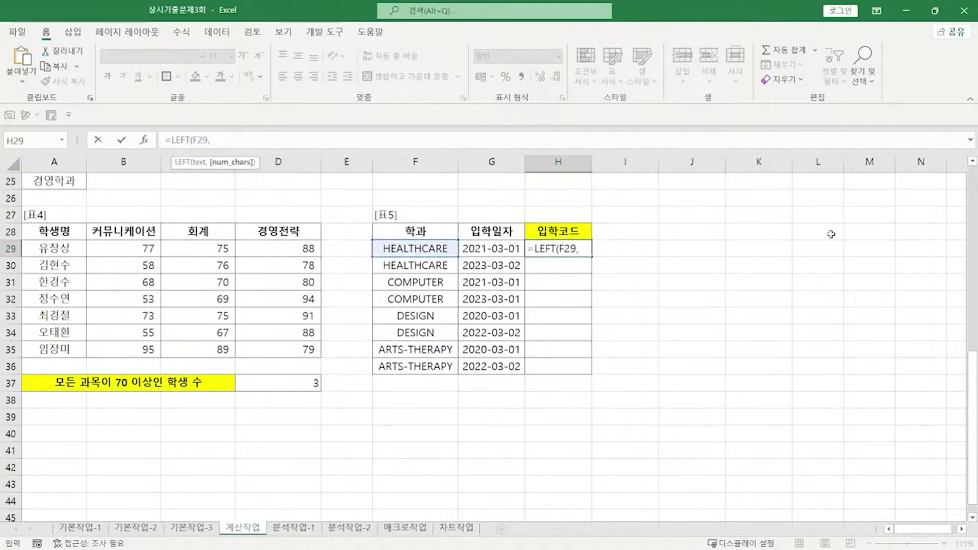
pyautogui.write('3)')
pyautogui.press('Return')
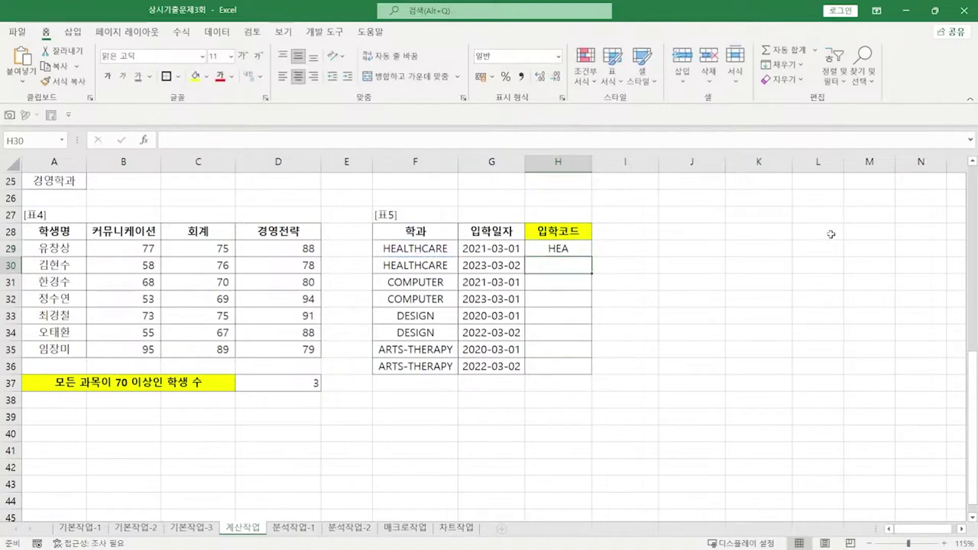
pyautogui.click(588, 253)
pyautogui.moveTo(593, 259); pyautogui.dragTo(570, 373)
# Step: Wrap the LEFT(F29,3) expression in H29 in PROPER and copy the formula down through H36
pyautogui.click(575, 250)
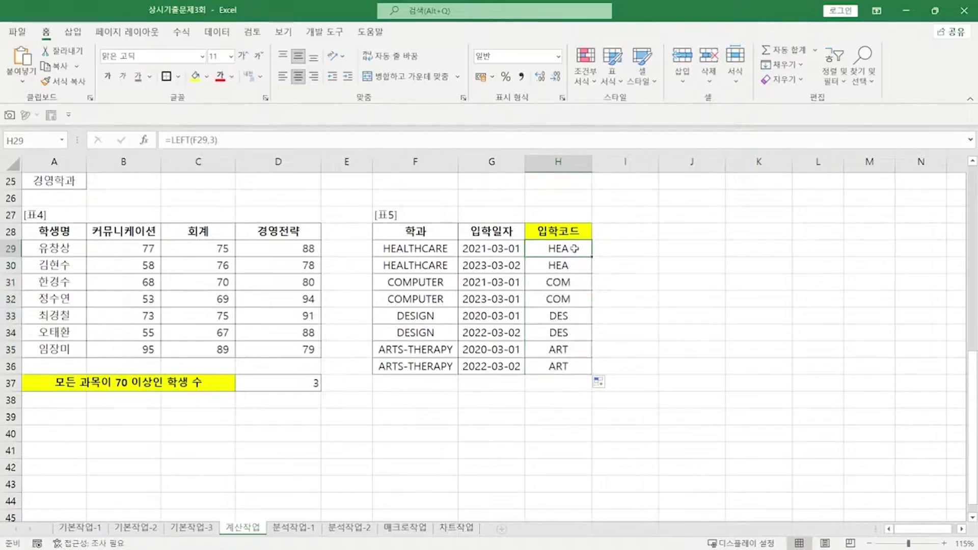
pyautogui.click(173, 140)
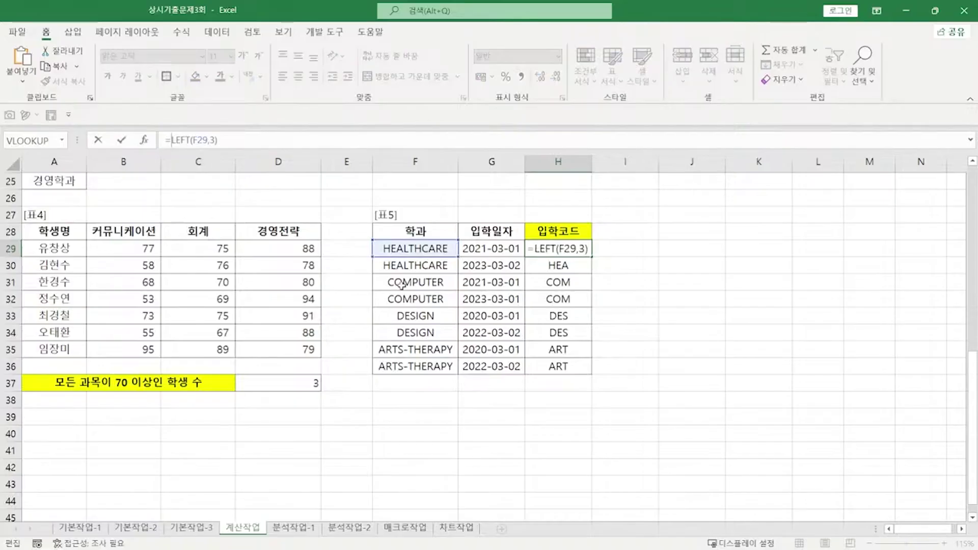
pyautogui.write('PROPER(')
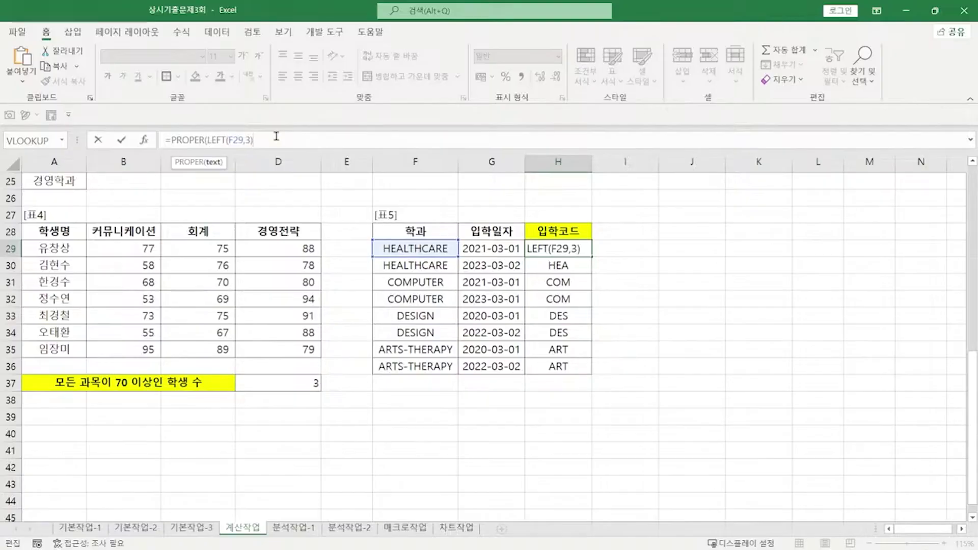
pyautogui.write(')')
pyautogui.press('Return')
pyautogui.click(571, 248)
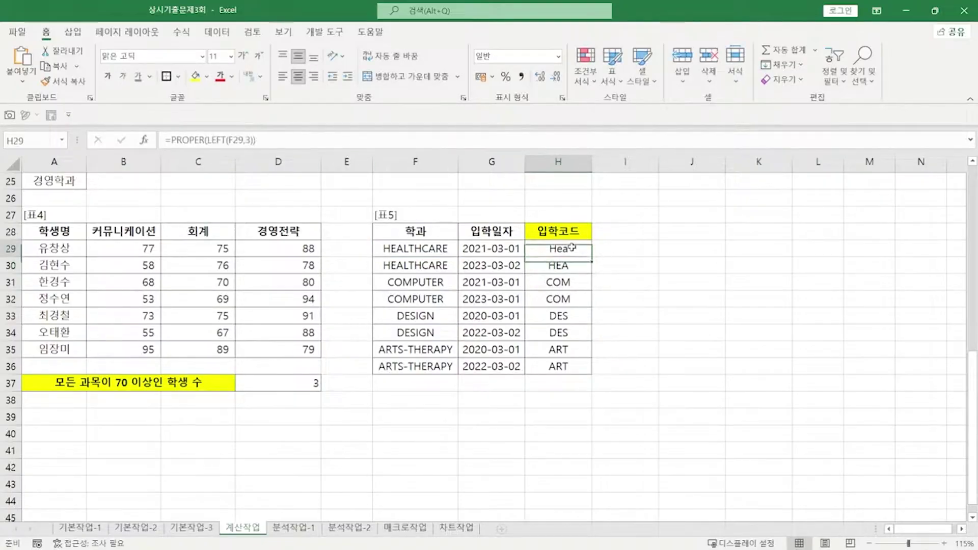
pyautogui.moveTo(592, 260); pyautogui.dragTo(578, 368)
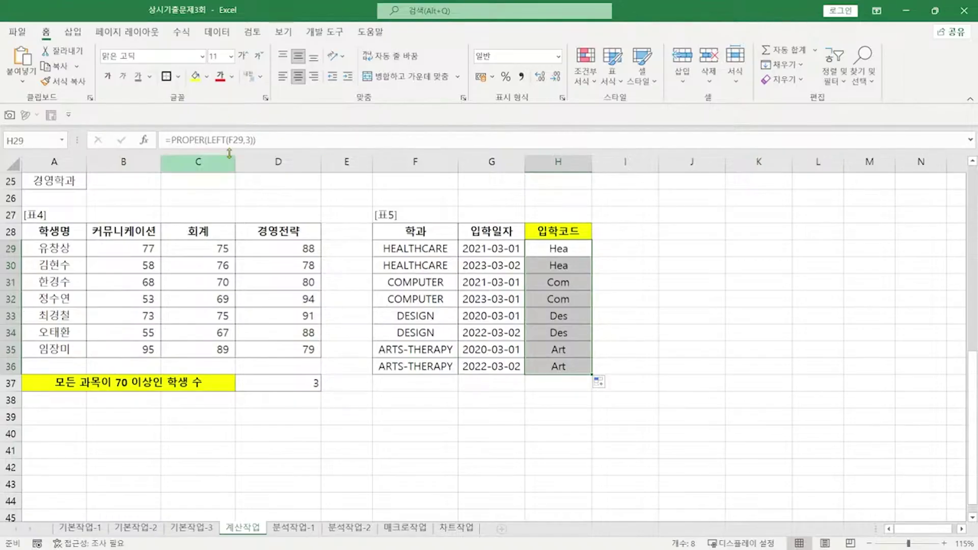
# Step: Append &YEAR(G29) to the PROPER formula in H29 and copy it down through H36
pyautogui.click(194, 140)
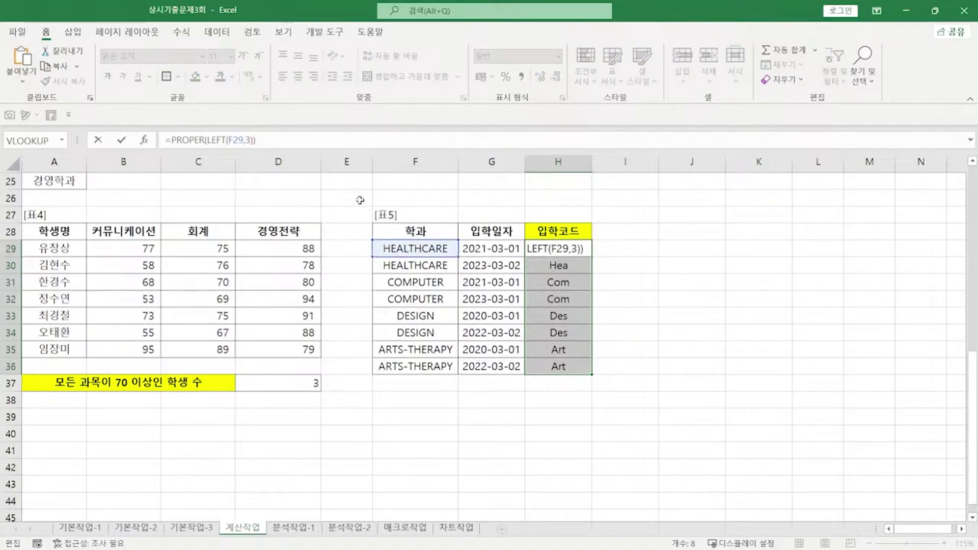
pyautogui.write('&YEAR(')
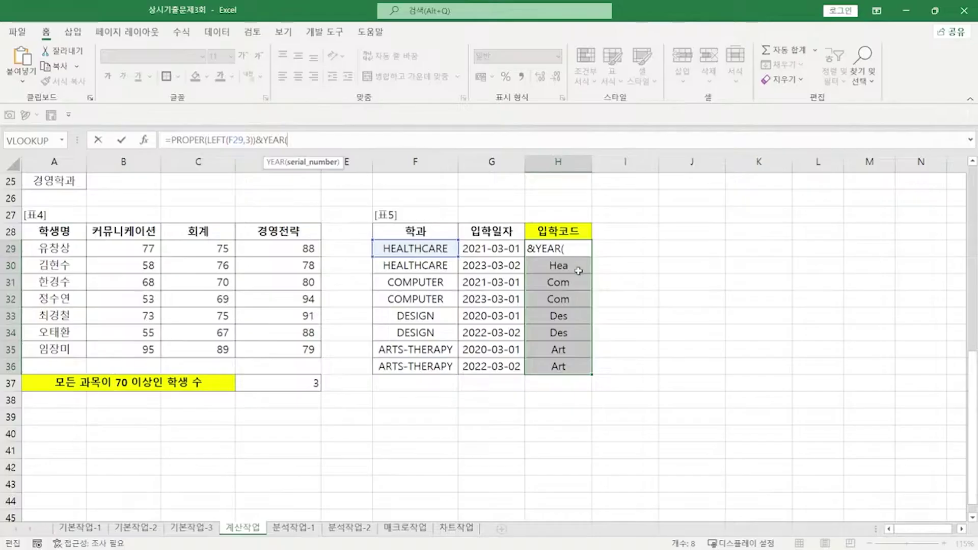
pyautogui.click(496, 250)
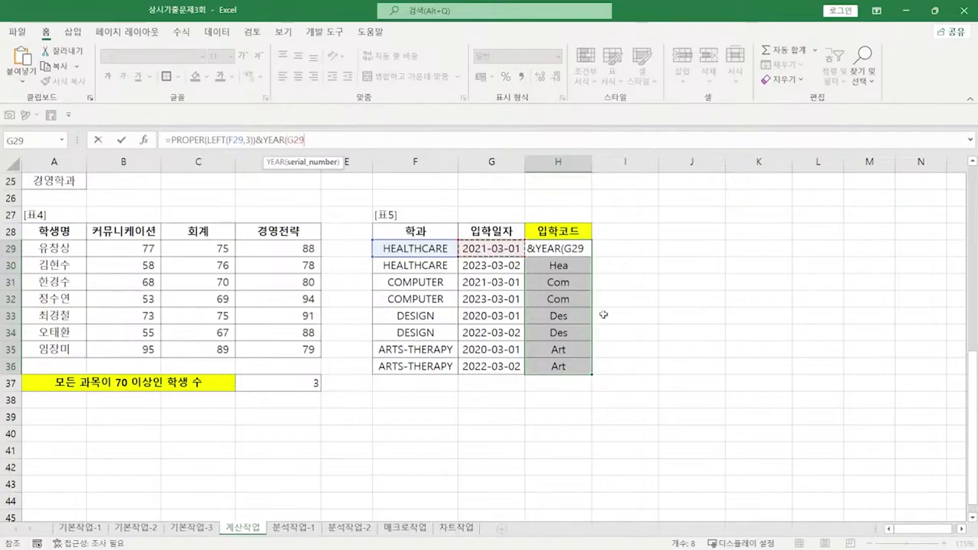
pyautogui.press('Return')
pyautogui.click(571, 249)
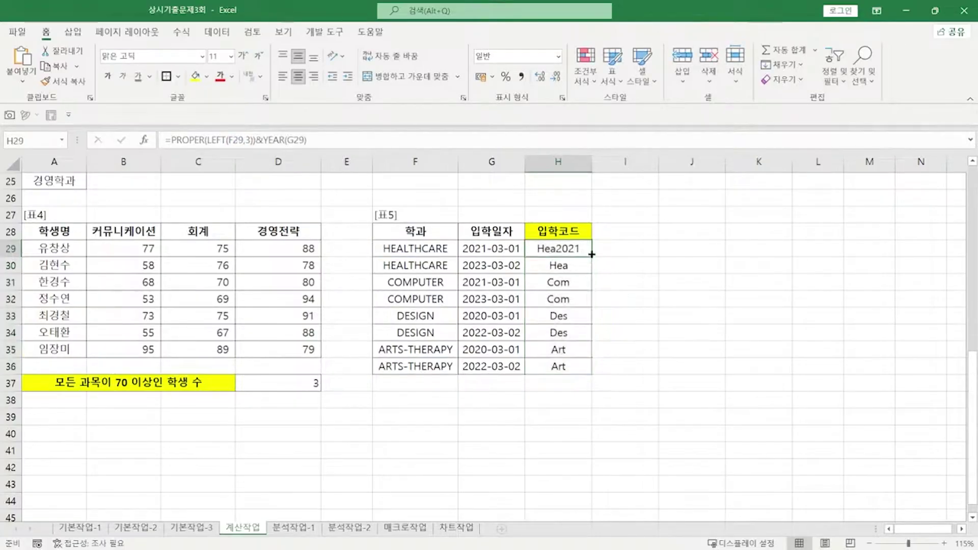
pyautogui.moveTo(592, 256); pyautogui.dragTo(587, 367)
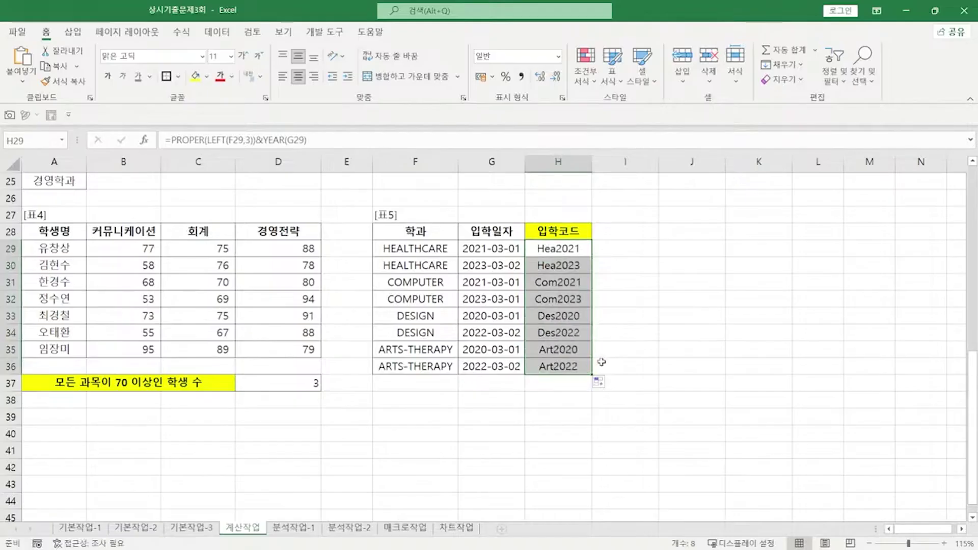
# Step: Switch to Notepad and record =PROPER(LEFT(F29,3))&YEAR(G29) under task 5, leaving the 분석작업 tasks in view
pyautogui.hotkey('alt', 'Tab')
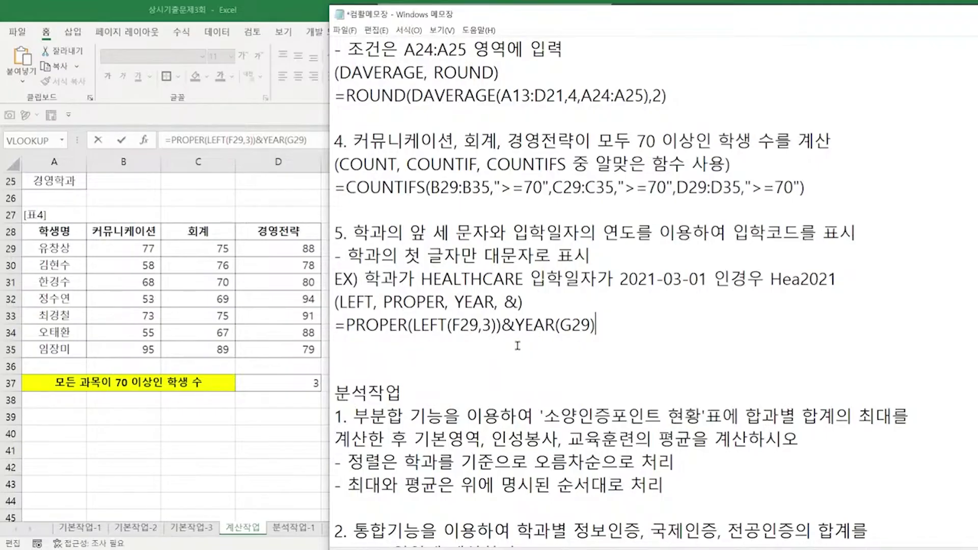
pyautogui.scroll(-3, 584, 344)
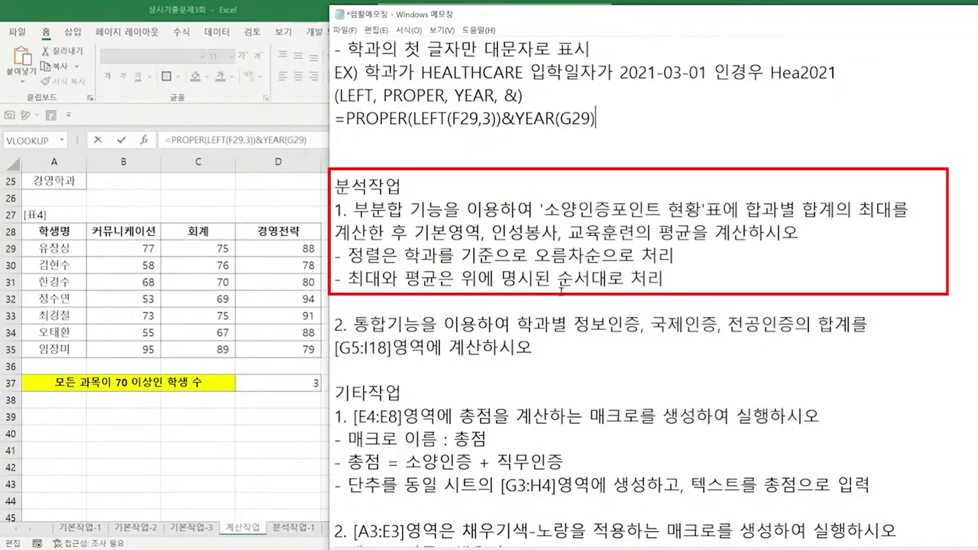
# Step: In Excel, sort the 소양인증포인트 현황 table A3:F12 on sheet 분석작업-1 by 학과 in ascending order
pyautogui.moveTo(54, 213); pyautogui.dragTo(375, 345)
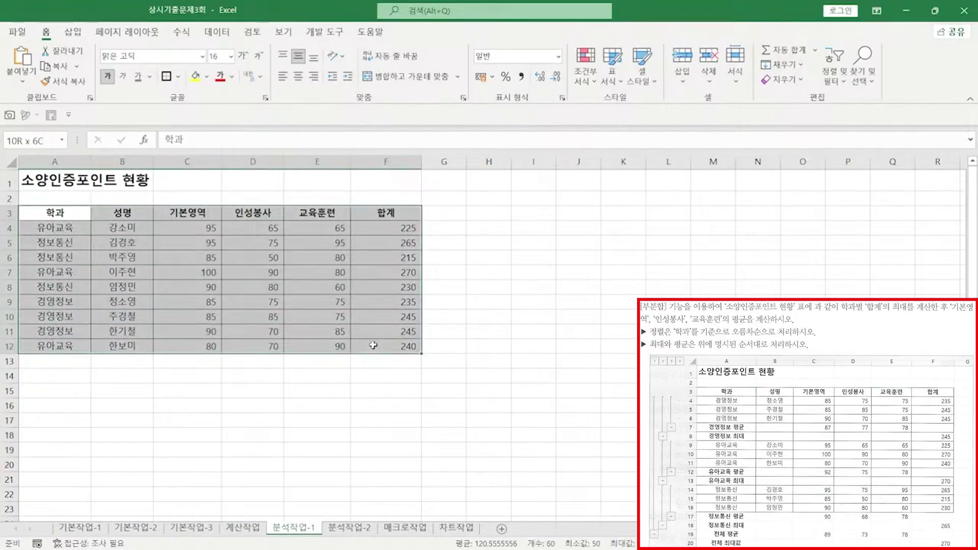
pyautogui.click(215, 35)
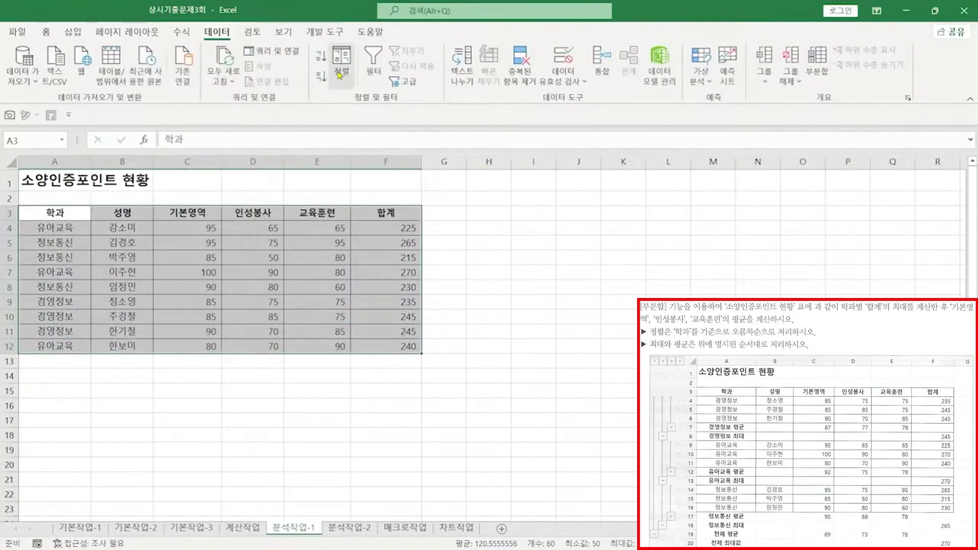
pyautogui.click(339, 75)
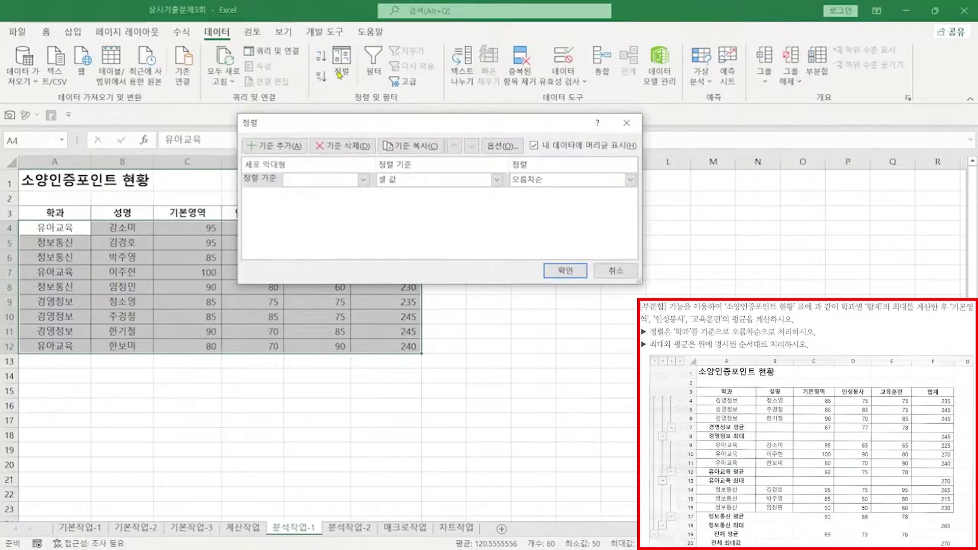
pyautogui.click(326, 180)
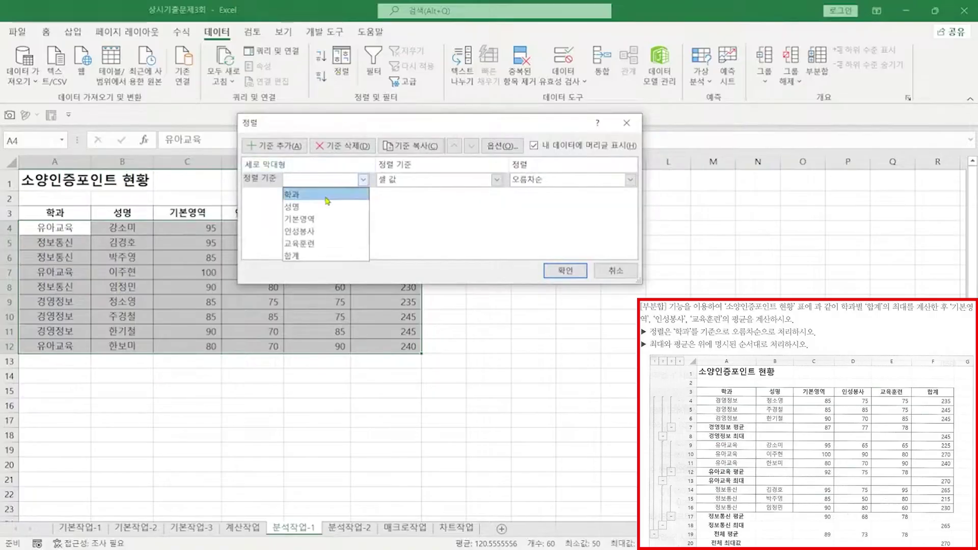
pyautogui.click(326, 200)
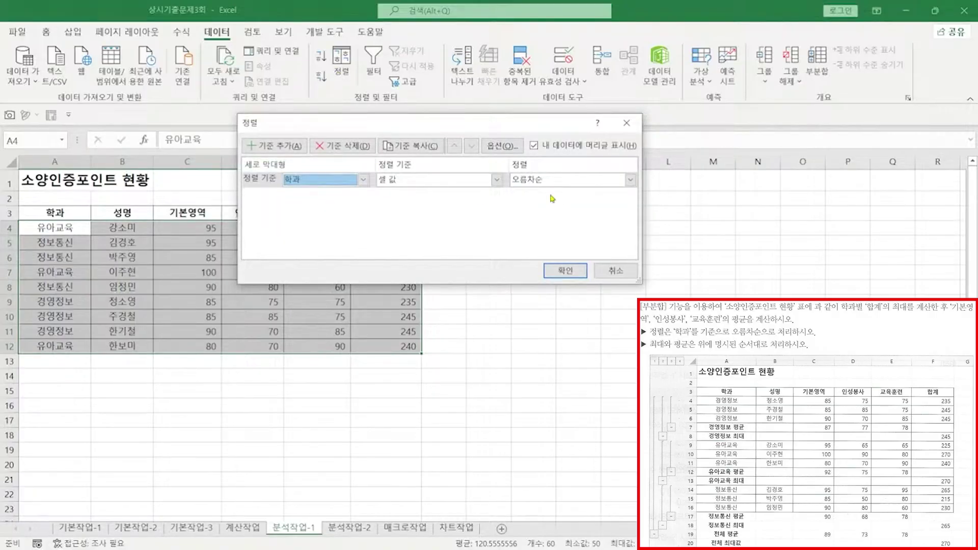
pyautogui.click(566, 270)
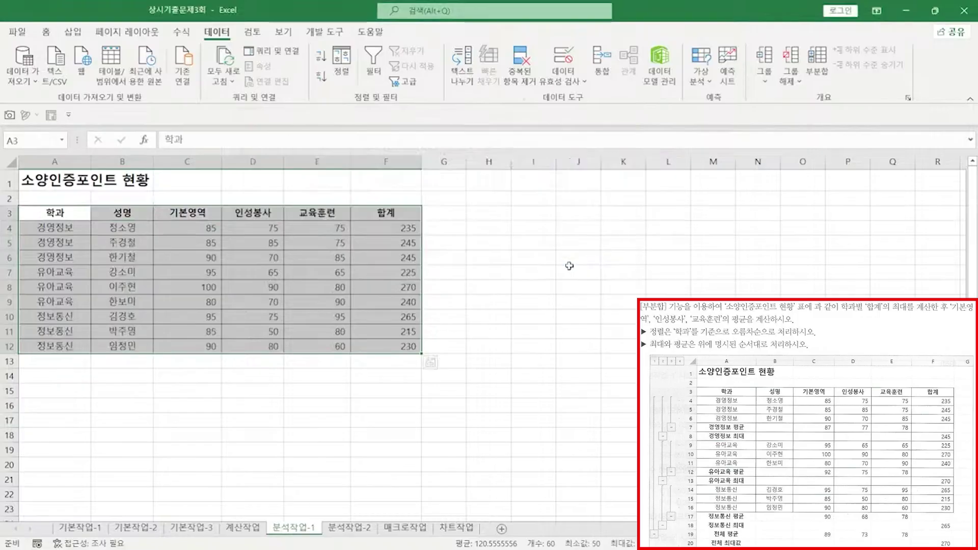
# Step: Add subtotals grouped by 학과 that calculate the maximum (최대) of 합계
pyautogui.click(826, 58)
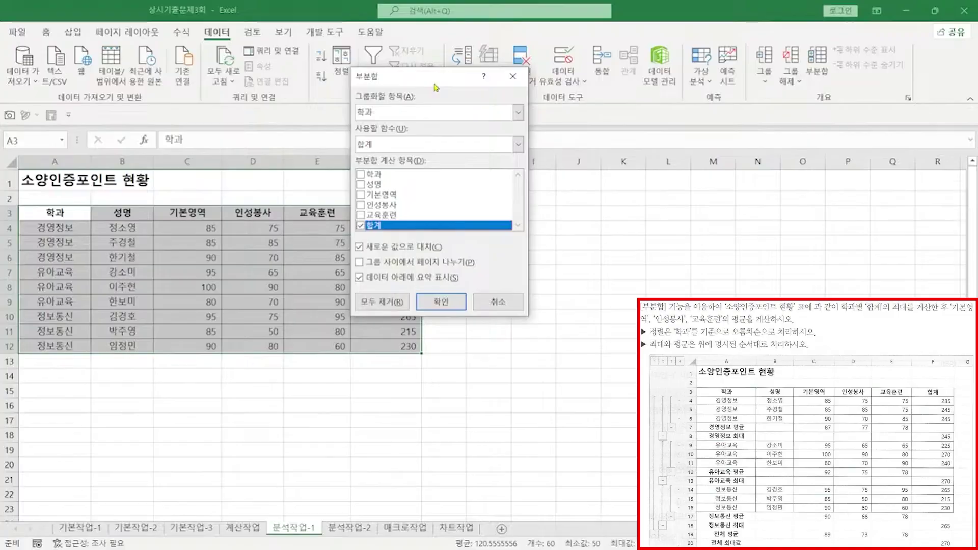
pyautogui.click(410, 145)
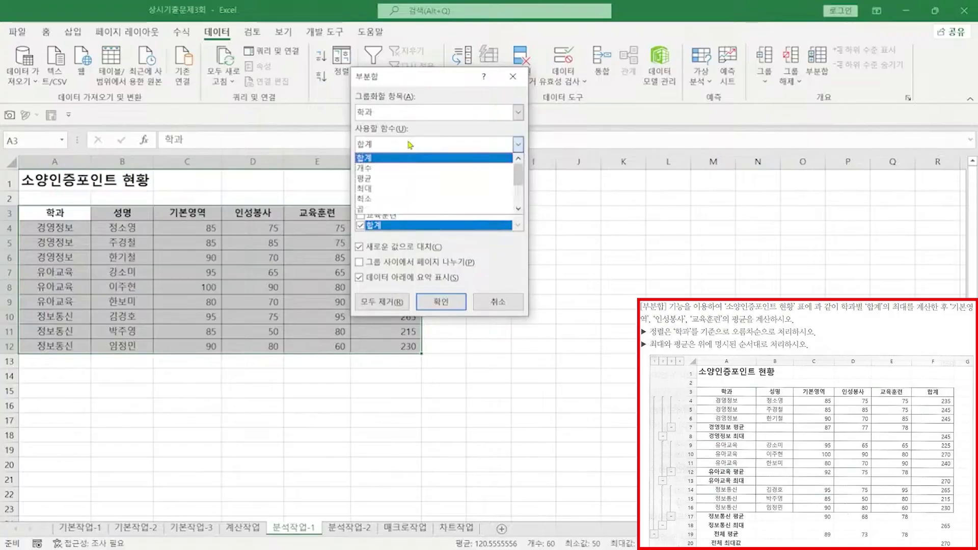
pyautogui.click(389, 189)
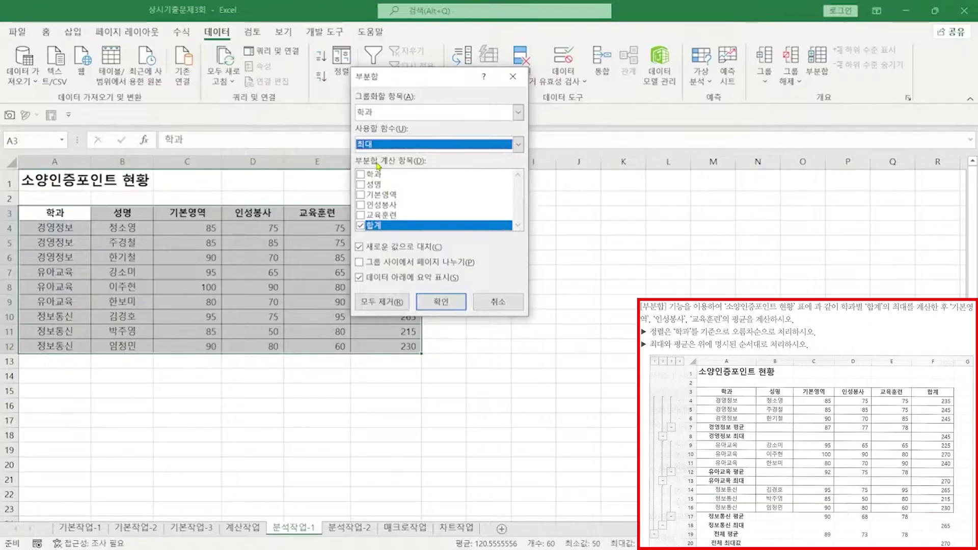
pyautogui.click(449, 302)
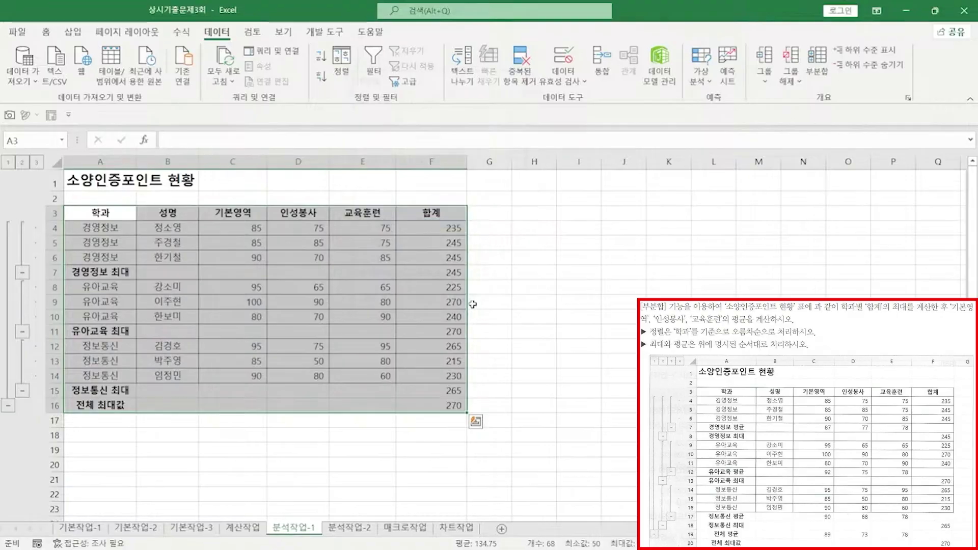
# Step: Add second-level subtotals by 학과 averaging (평균) 기본영역, 인성봉사 and 교육훈련, without replacing the existing subtotals
pyautogui.click(813, 64)
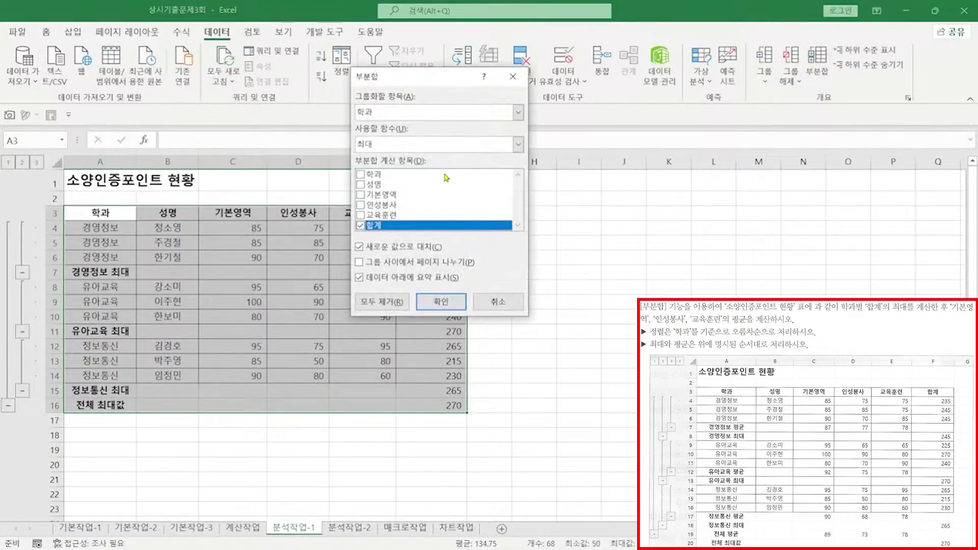
pyautogui.click(441, 148)
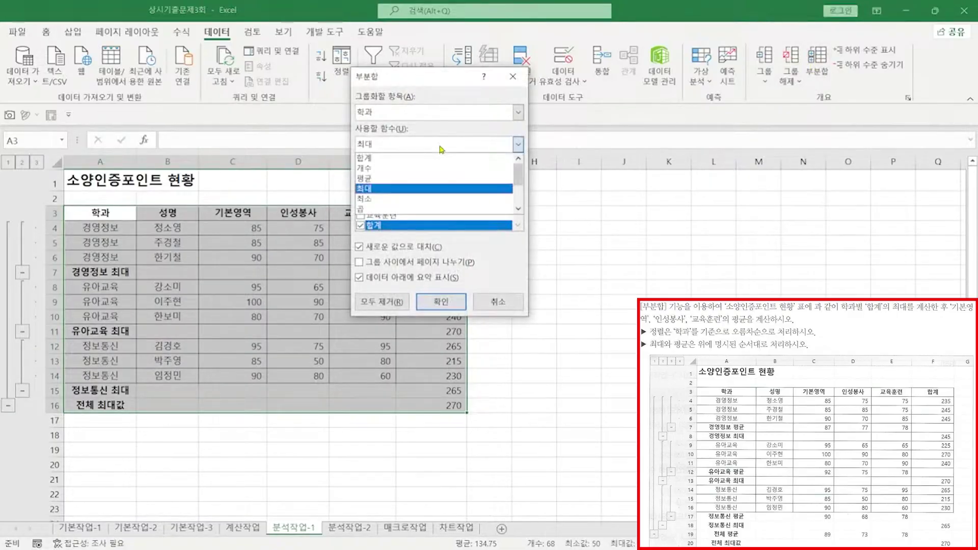
pyautogui.click(405, 178)
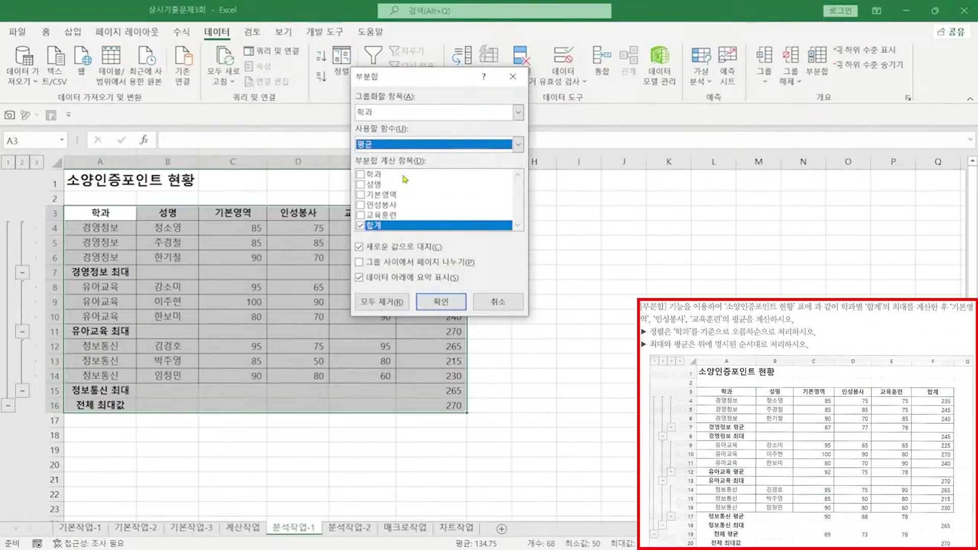
pyautogui.click(361, 225)
pyautogui.click(360, 194)
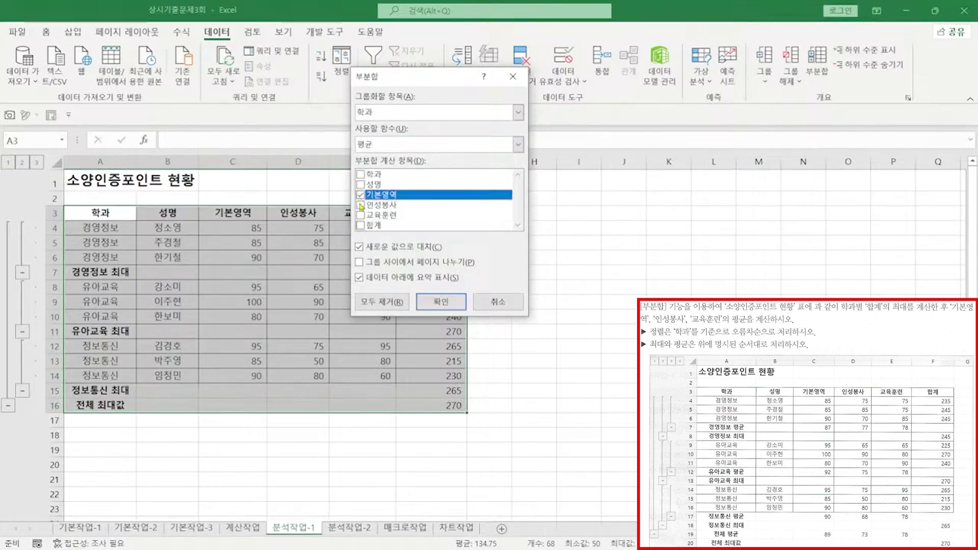
pyautogui.click(361, 204)
pyautogui.click(361, 215)
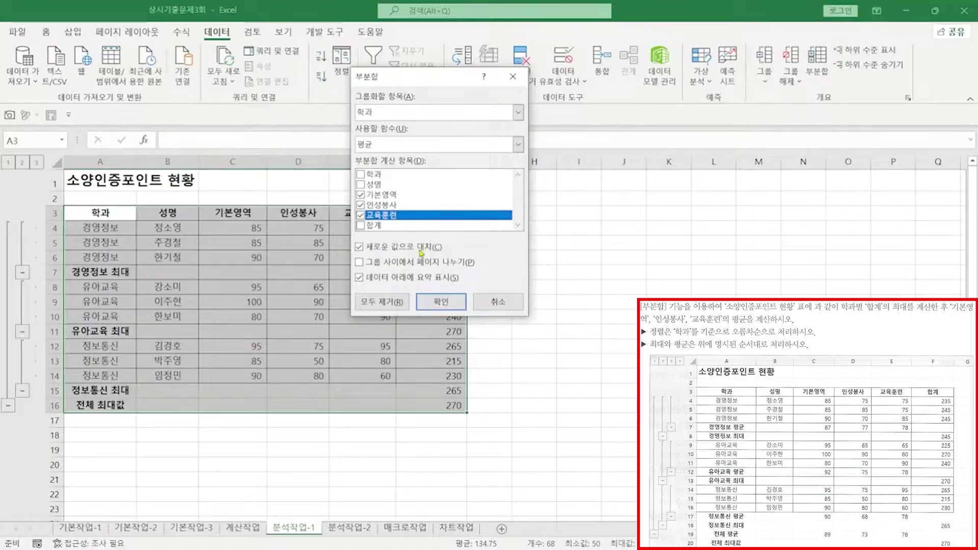
pyautogui.click(405, 247)
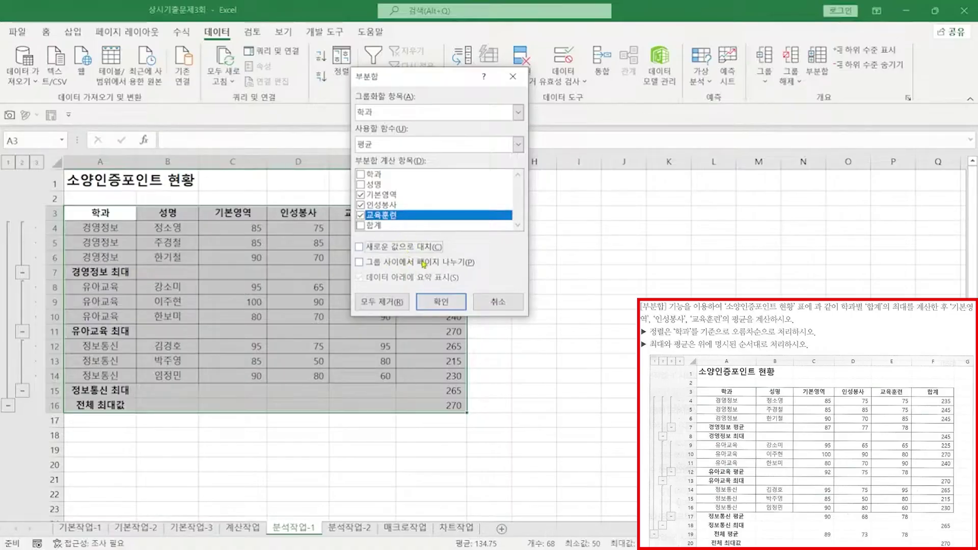
pyautogui.click(440, 301)
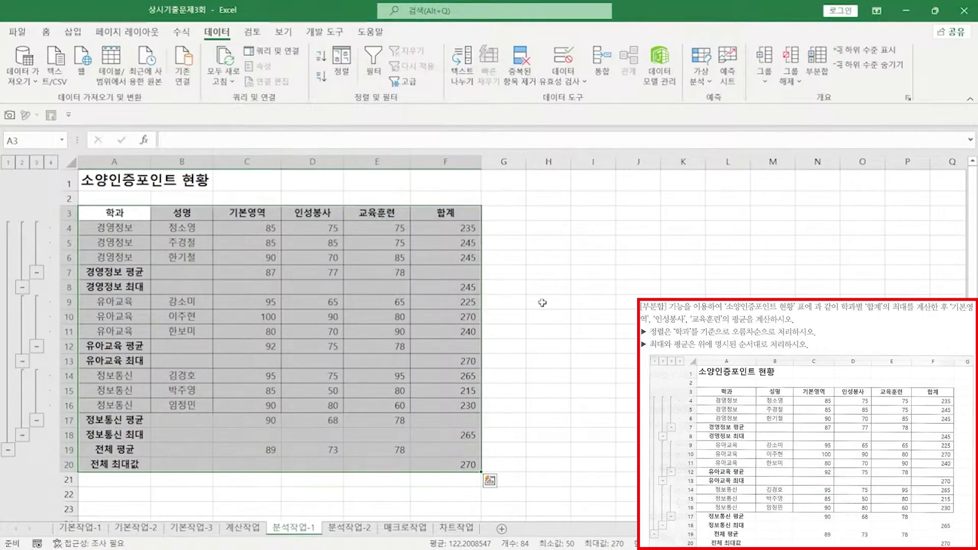
# Step: Go to sheet 분석작업-2, check task 2 in Notepad, and start Consolidate in Excel for 표4's range F4:I8
pyautogui.hotkey('ctrl', 'pagedown')
pyautogui.hotkey('alt', 'Tab')
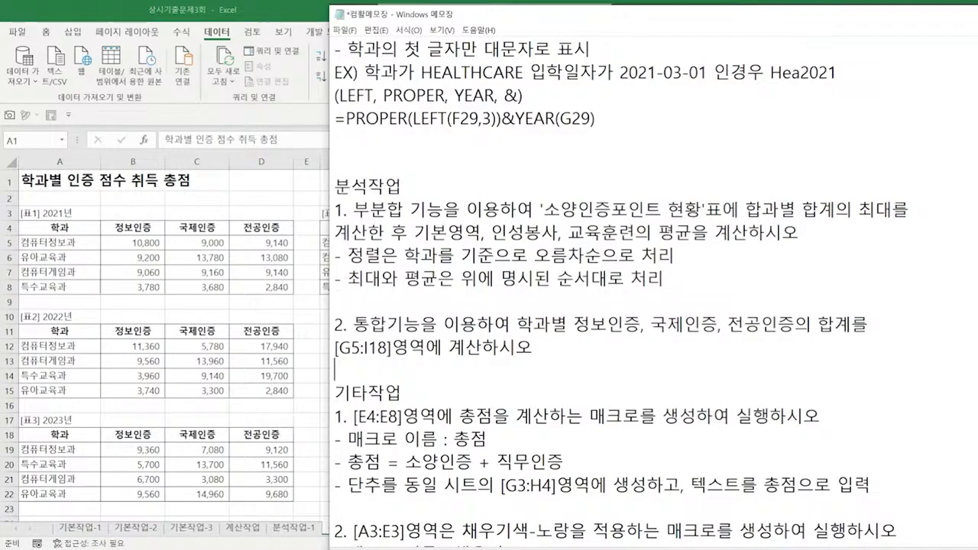
pyautogui.scroll(-2, 738, 197)
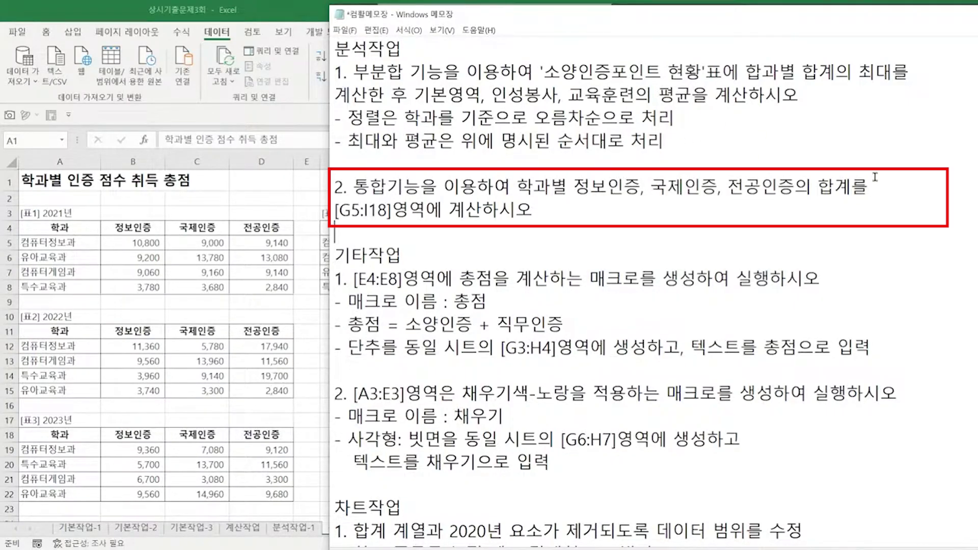
pyautogui.hotkey('alt', 'Tab')
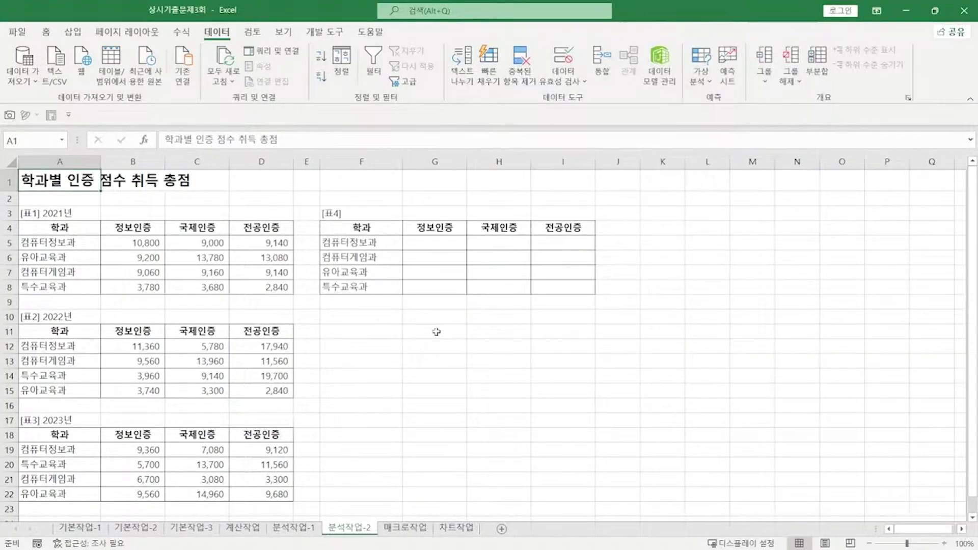
pyautogui.moveTo(350, 229); pyautogui.dragTo(555, 293)
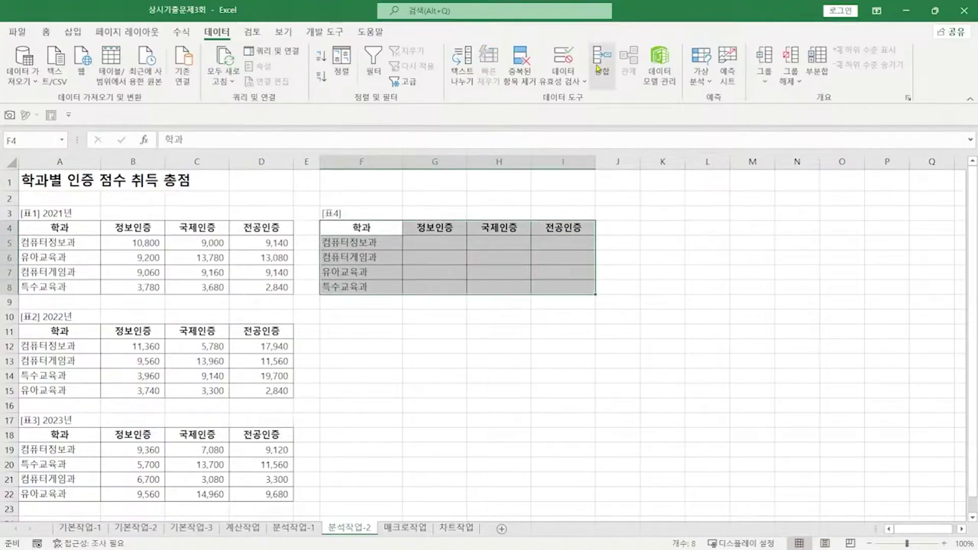
pyautogui.click(600, 65)
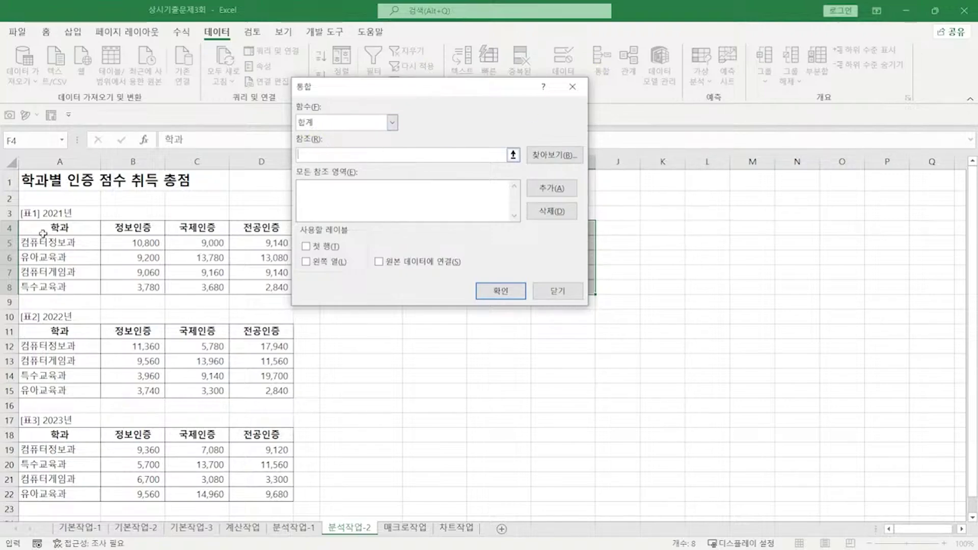
# Step: Consolidate A4:D8, A11:D15 and A18:D22 by sum (합계) into 표4, using top row and left column labels
pyautogui.moveTo(39, 232); pyautogui.dragTo(240, 287)
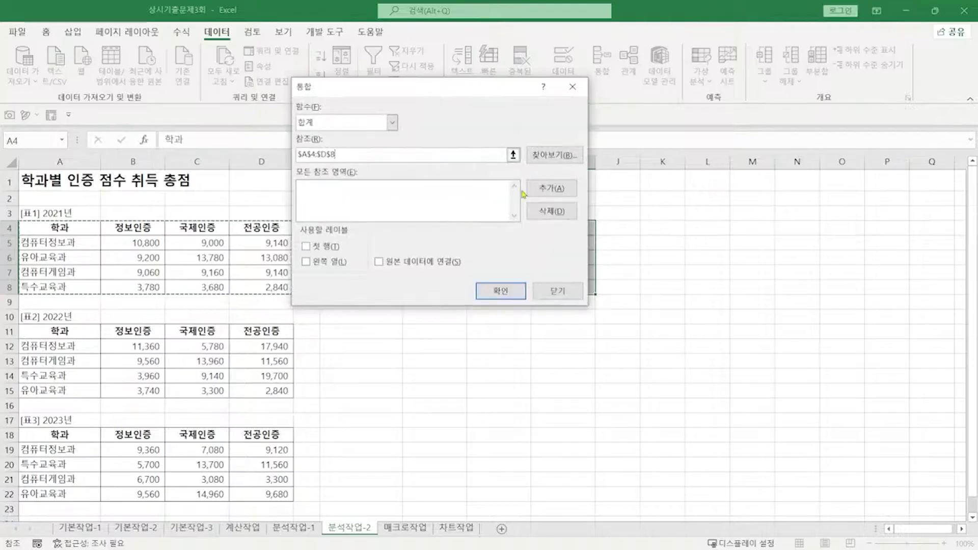
pyautogui.click(552, 188)
pyautogui.moveTo(46, 332); pyautogui.dragTo(283, 394)
pyautogui.click(551, 188)
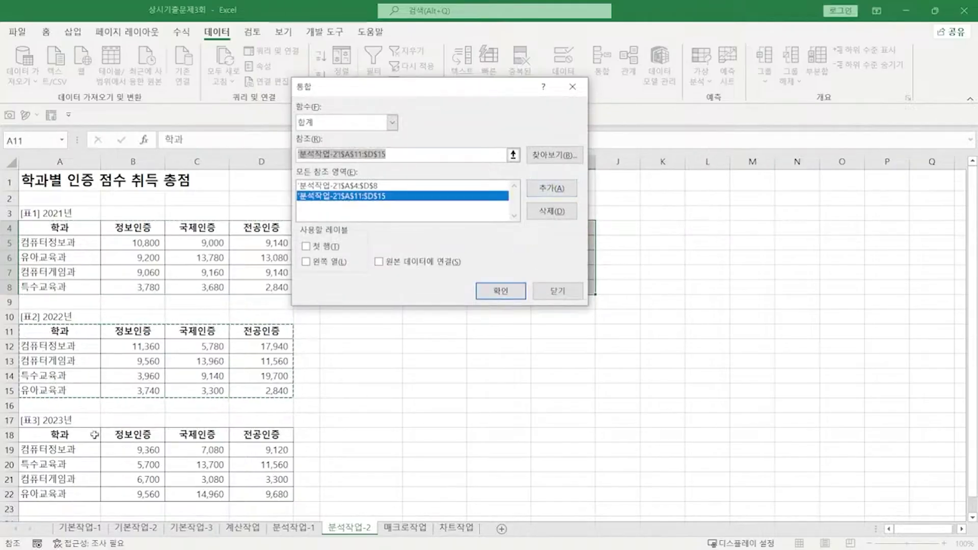
pyautogui.moveTo(45, 435); pyautogui.dragTo(278, 494)
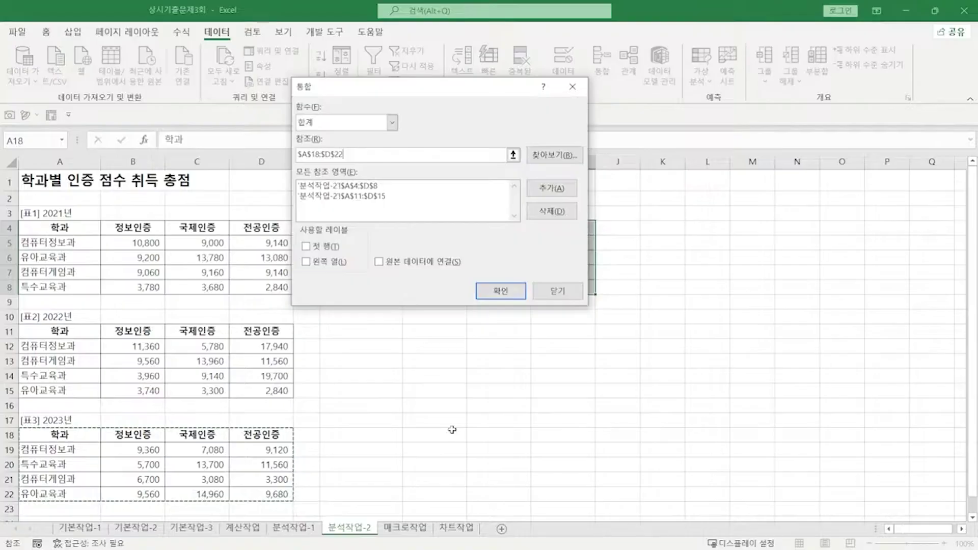
pyautogui.click(552, 188)
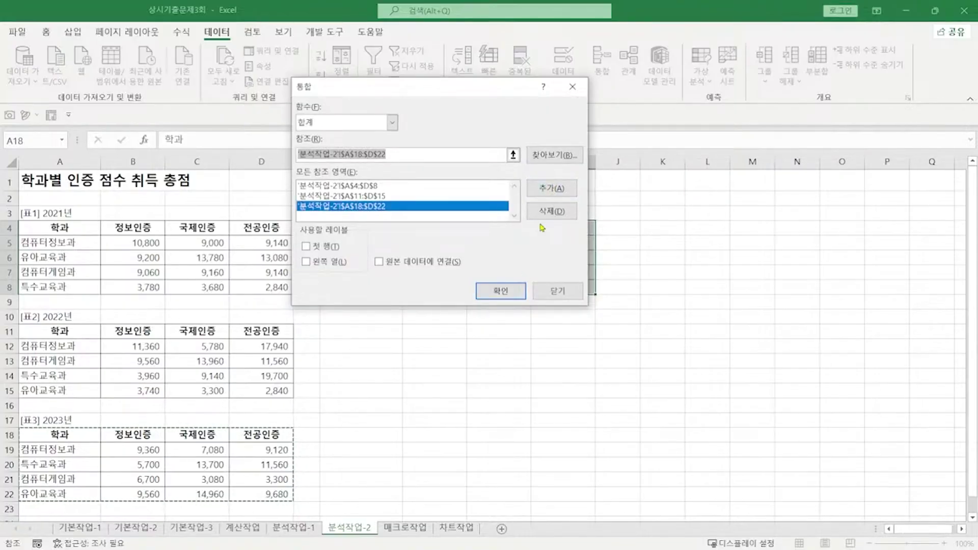
pyautogui.click(326, 247)
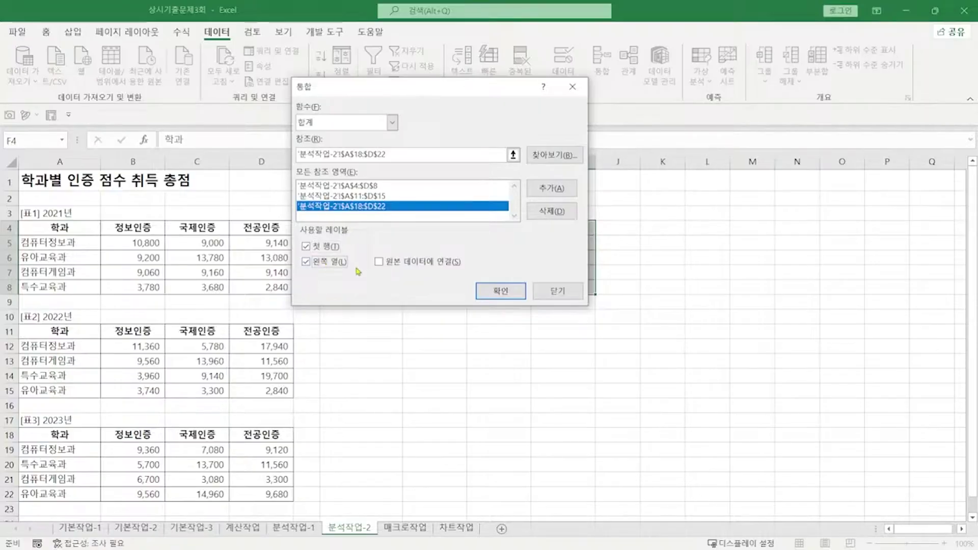
pyautogui.click(496, 294)
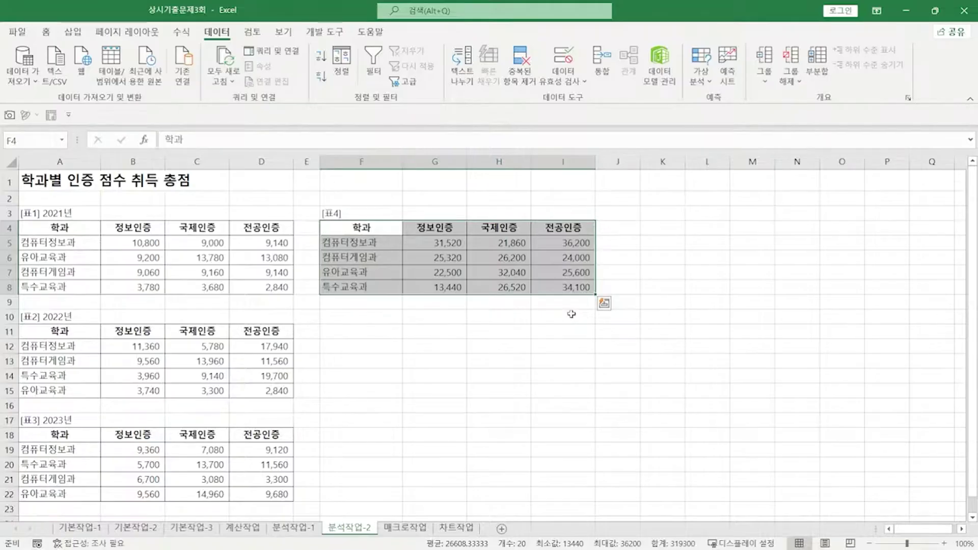
# Step: Go to sheet 매크로작업 and read the macro tasks in Notepad
pyautogui.hotkey('ctrl', 'pagedown')
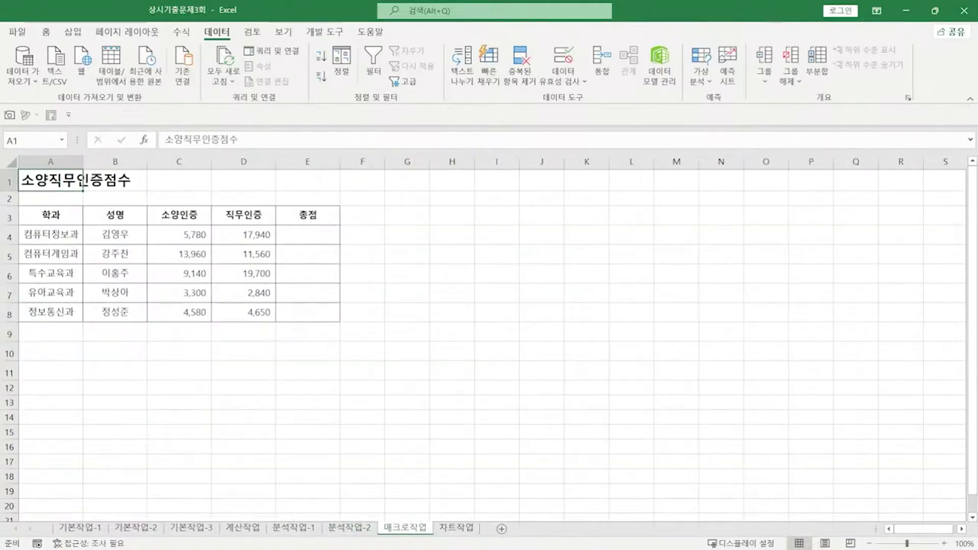
pyautogui.hotkey('alt', 'Tab')
pyautogui.scroll(-3, 823, 264)
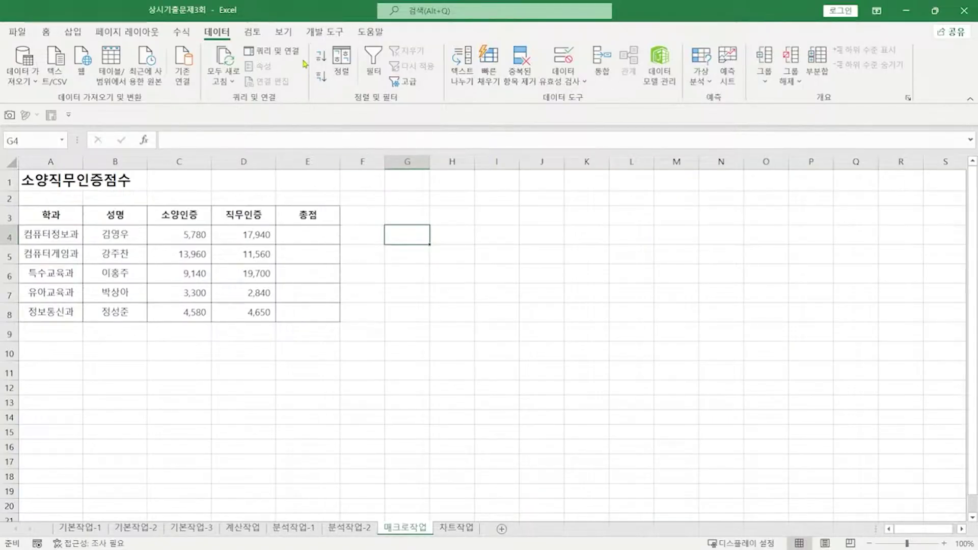
# Step: Return to Excel and start recording a new macro named 총점
pyautogui.click(289, 39)
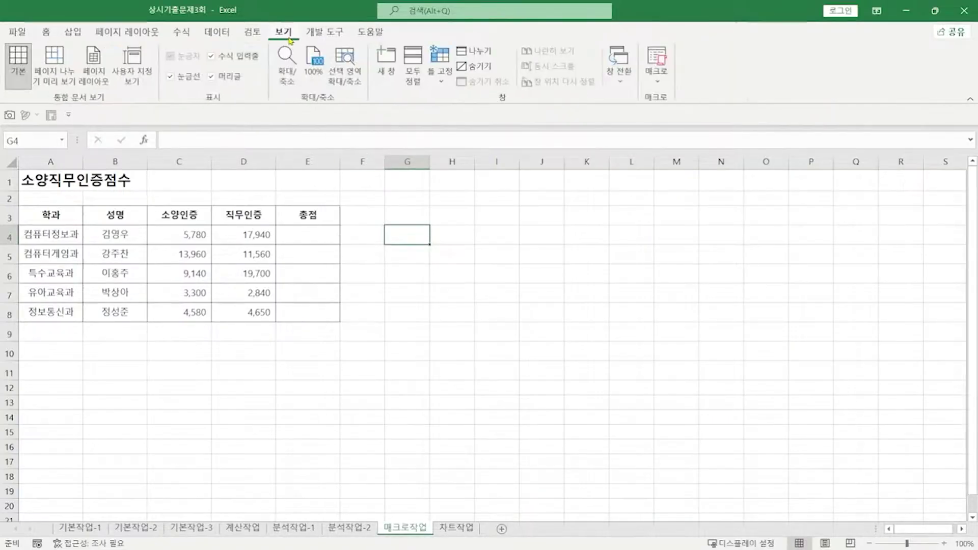
pyautogui.click(658, 76)
pyautogui.click(694, 118)
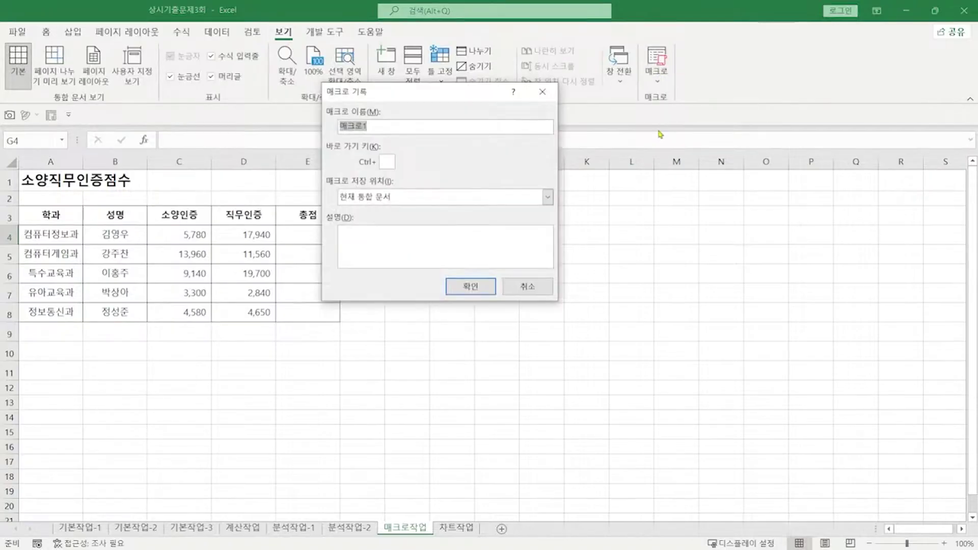
pyautogui.write('C')
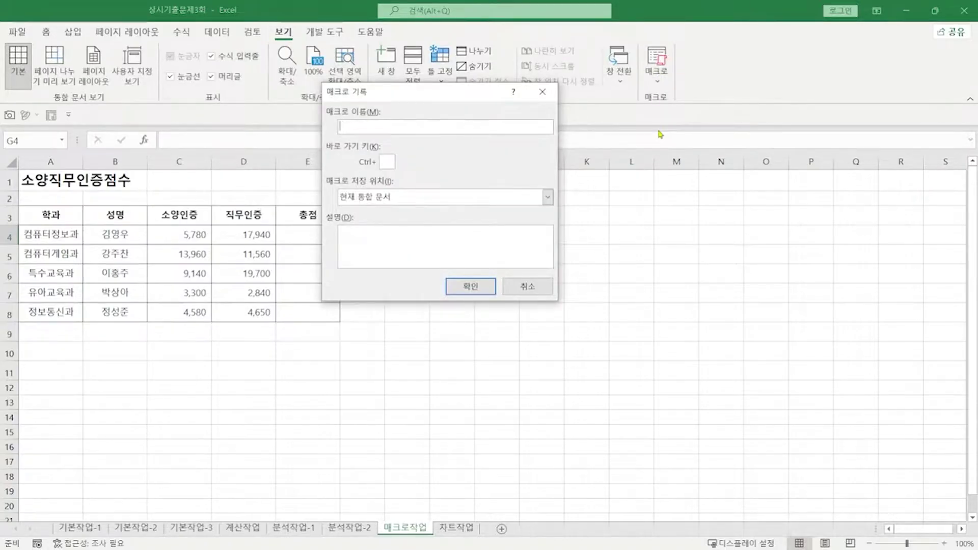
pyautogui.write('총ㅈ')
pyautogui.press('Return')
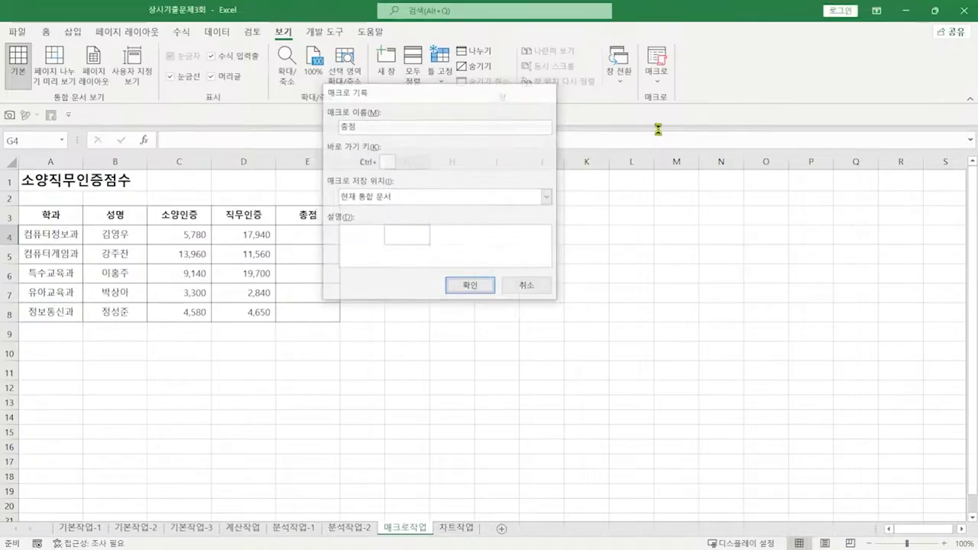
# Step: Enter =C4+D4 in E4 under 총점, fill it down to E8, and end the macro recording
pyautogui.press('Left')
pyautogui.press('Left')
pyautogui.write('=')
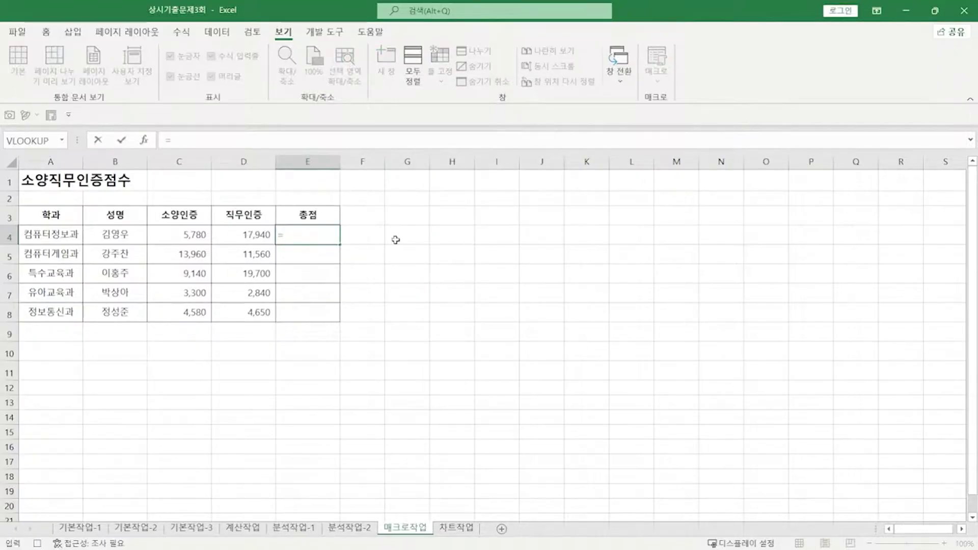
pyautogui.click(201, 236)
pyautogui.write('+')
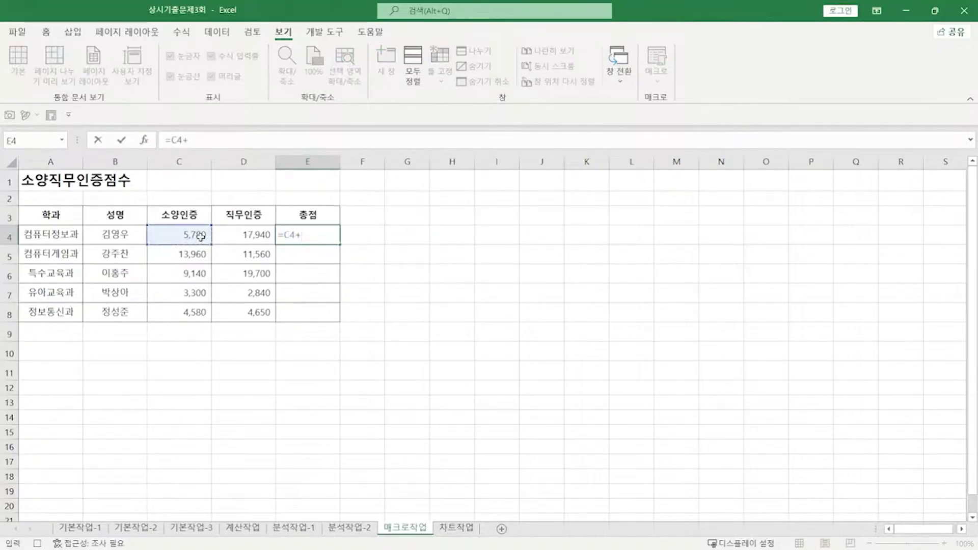
pyautogui.click(230, 232)
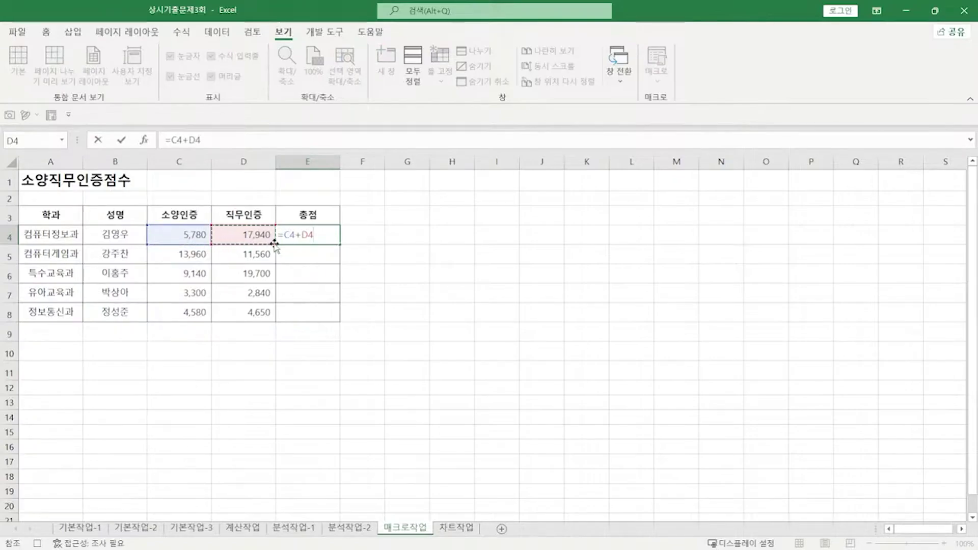
pyautogui.press('Return')
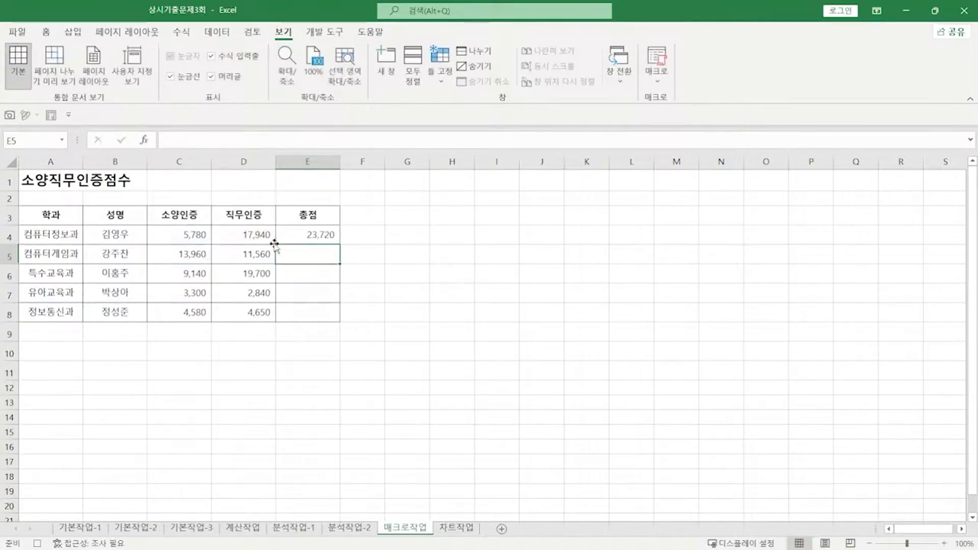
pyautogui.click(315, 235)
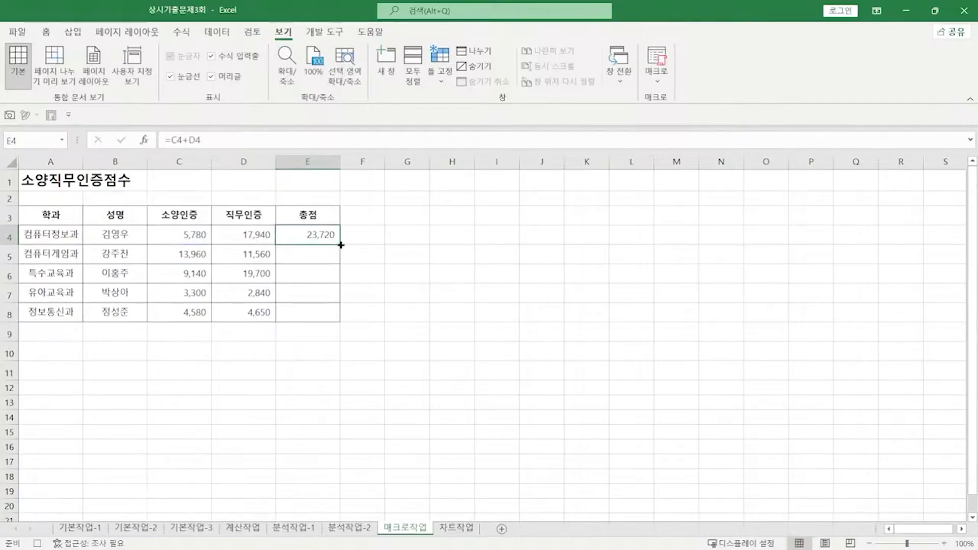
pyautogui.moveTo(341, 245); pyautogui.dragTo(334, 312)
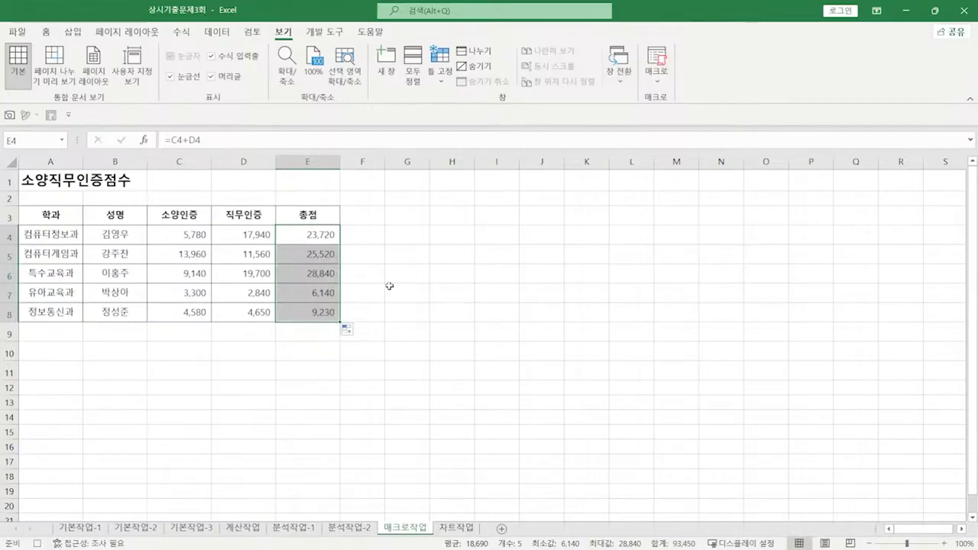
pyautogui.click(400, 280)
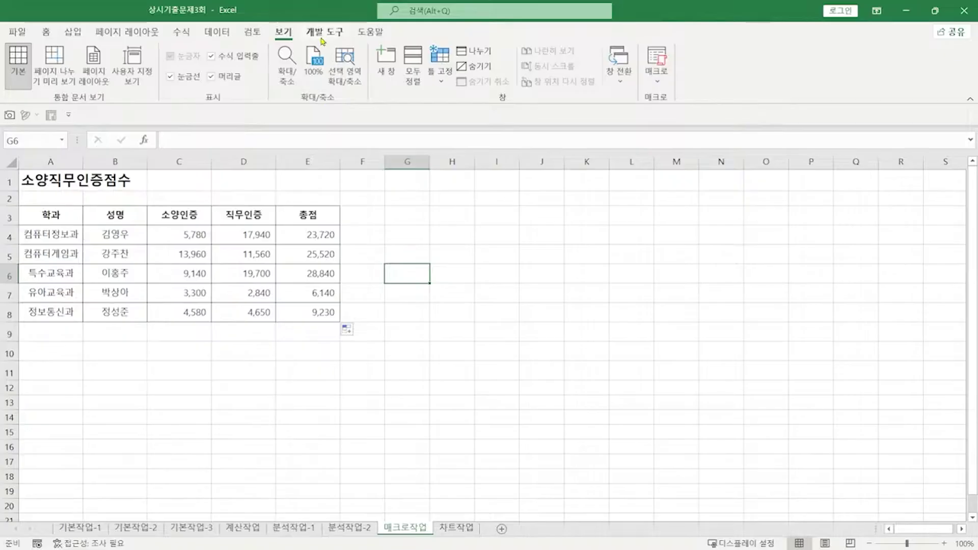
# Step: Draw a form control button over G3:H4 and assign the 총점 macro to it
pyautogui.click(323, 33)
pyautogui.click(266, 83)
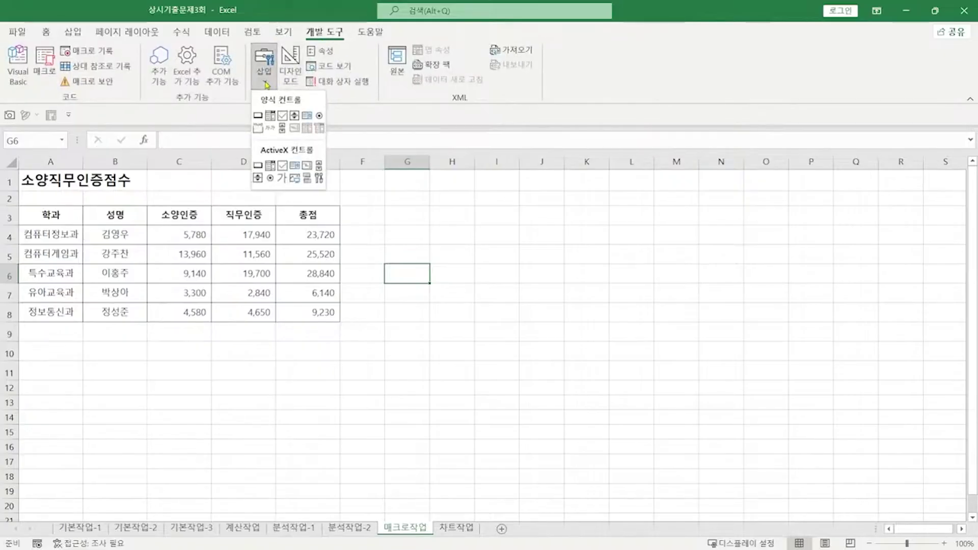
pyautogui.click(258, 115)
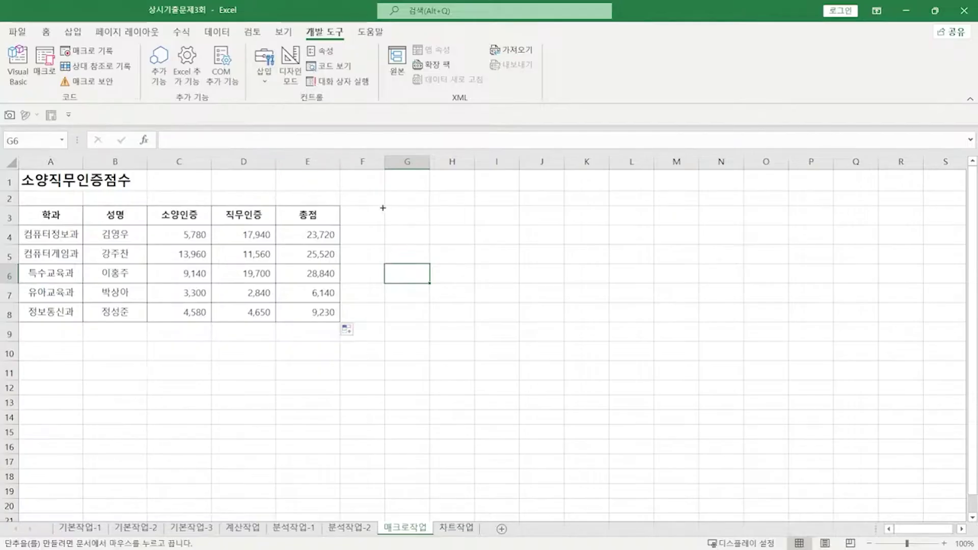
pyautogui.moveTo(383, 206); pyautogui.dragTo(456, 243)
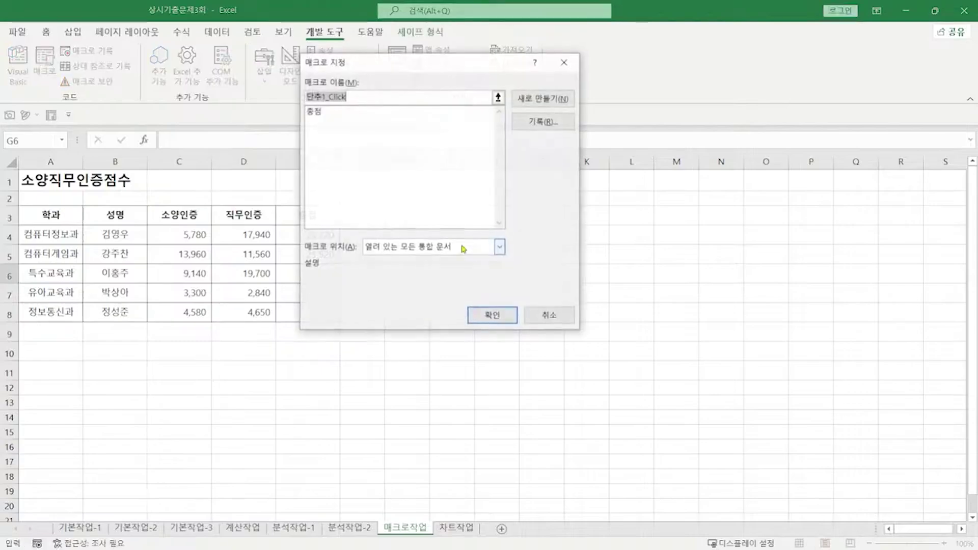
pyautogui.click(321, 112)
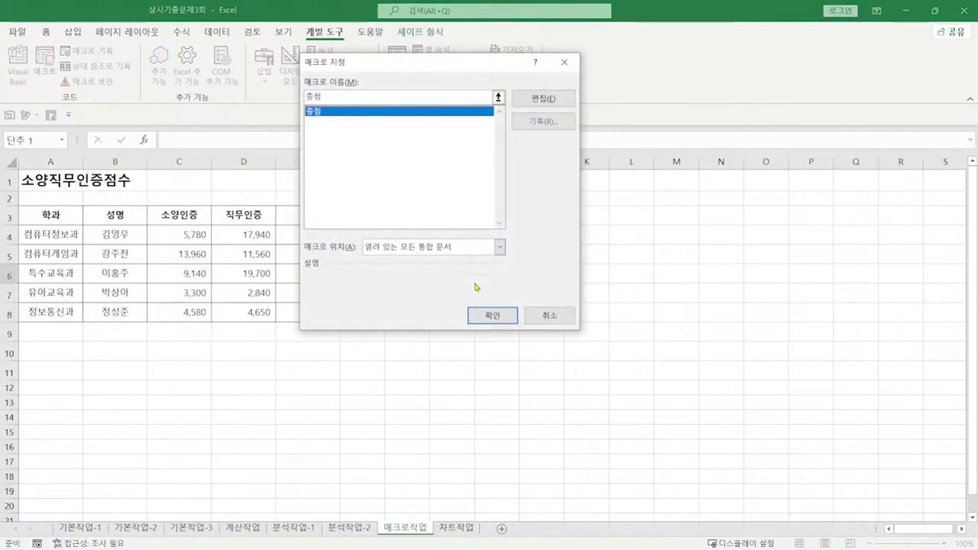
pyautogui.click(492, 315)
# Step: Replace the new button's label with 총점 and deselect the button
pyautogui.click(417, 225)
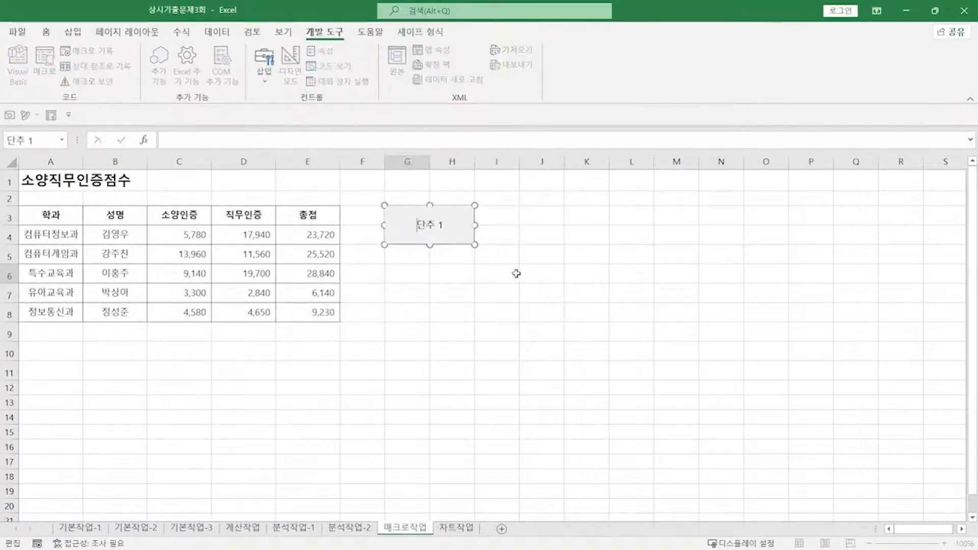
pyautogui.hotkey('ctrl', 'a')
pyautogui.press('Delete')
pyautogui.write('총점')
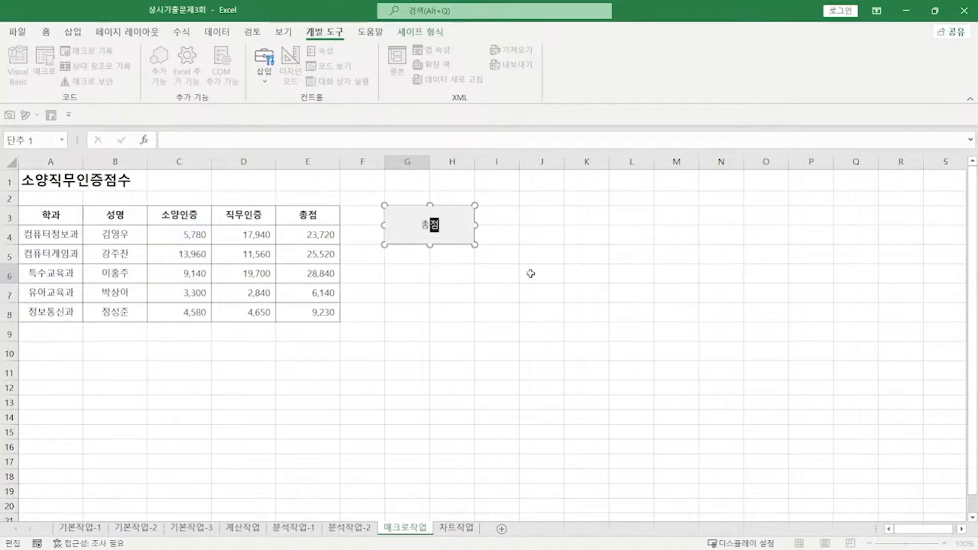
pyautogui.click(531, 274)
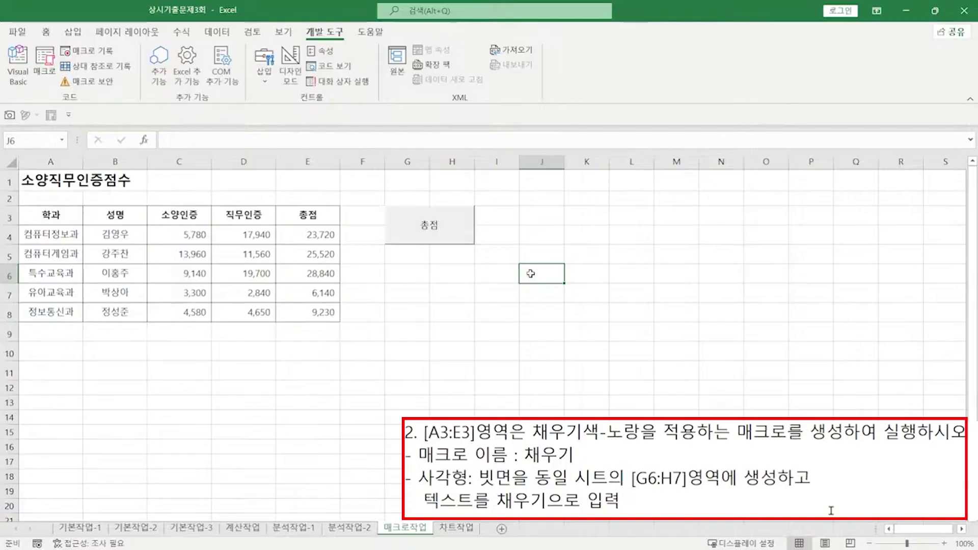
# Step: Start recording a second macro named 채우기
pyautogui.click(87, 52)
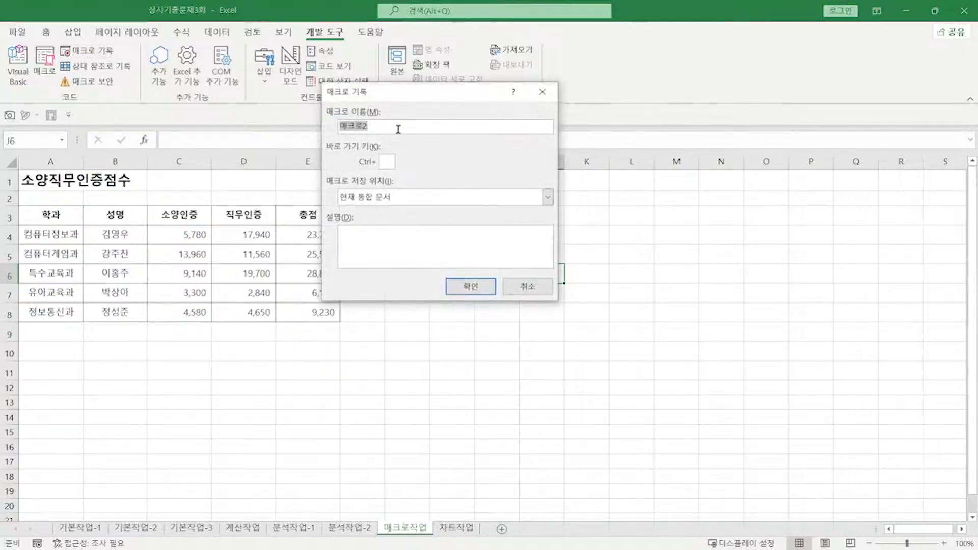
pyautogui.write('채우기')
pyautogui.press('Return')
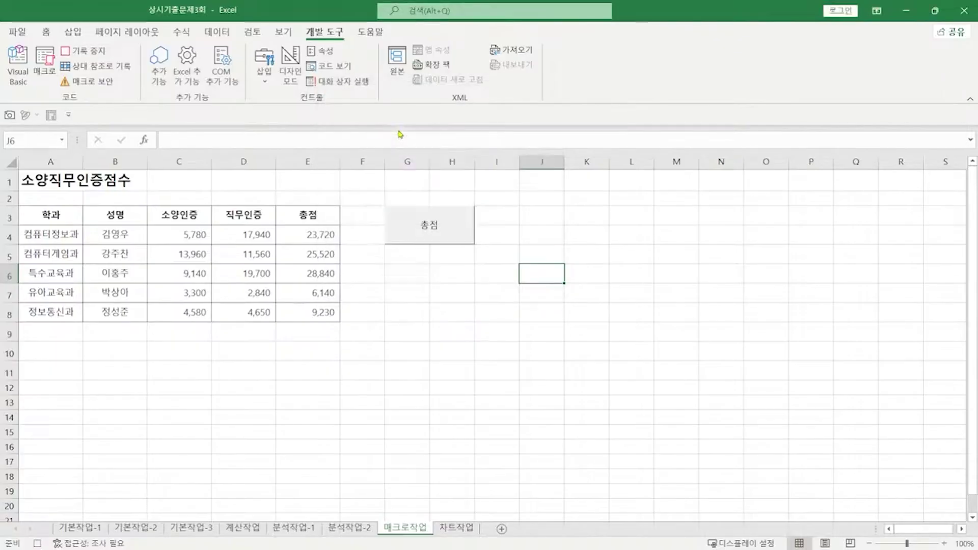
# Step: Apply a yellow fill to the header cells A3:E3 and stop the macro recording
pyautogui.moveTo(67, 210); pyautogui.dragTo(328, 217)
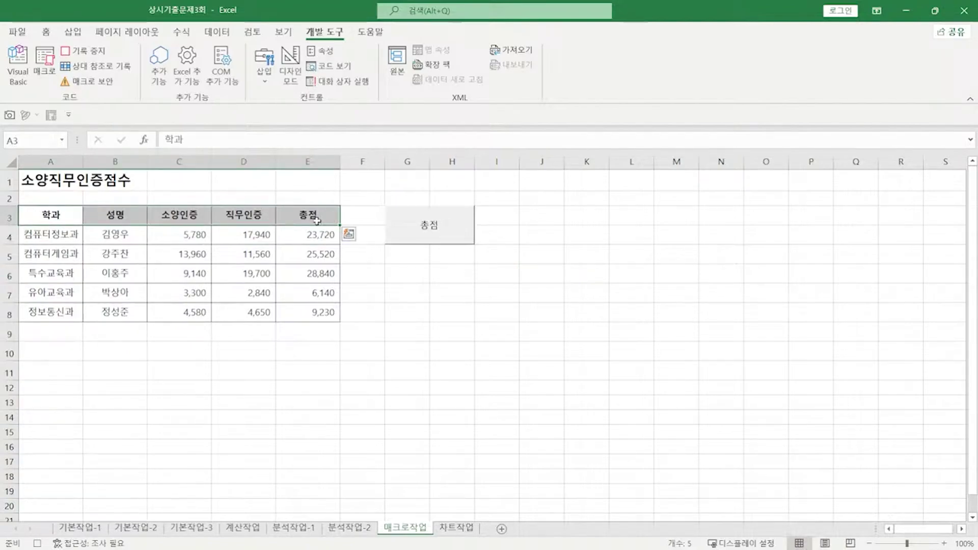
pyautogui.click(46, 32)
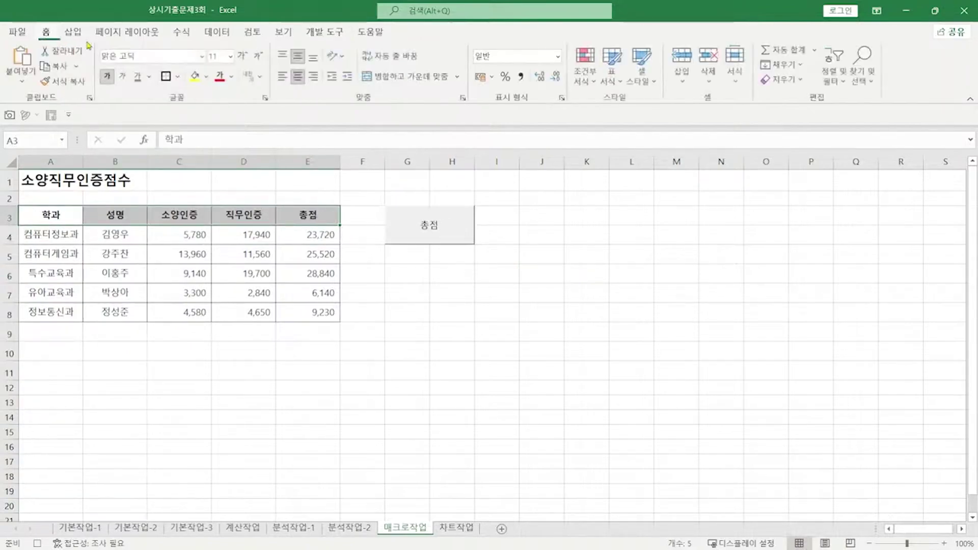
pyautogui.click(196, 78)
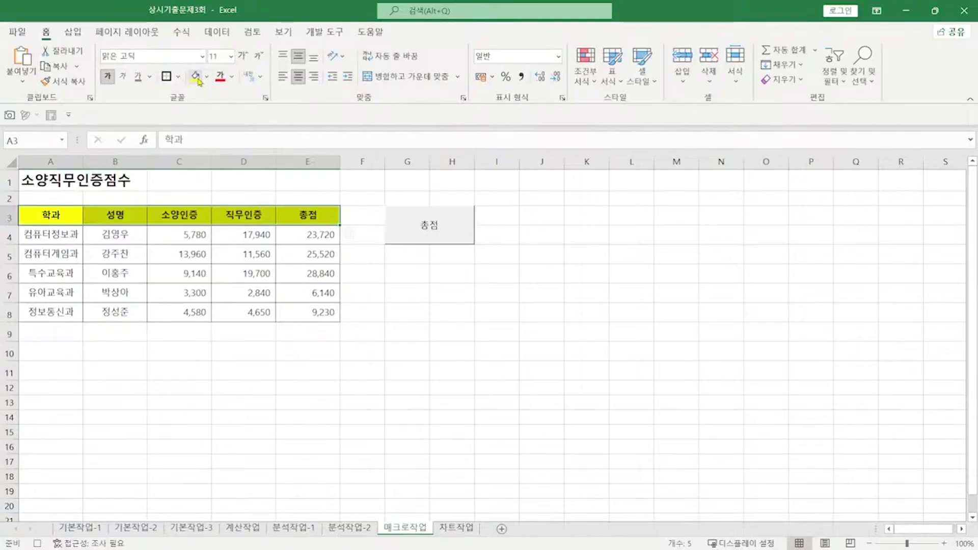
pyautogui.click(401, 284)
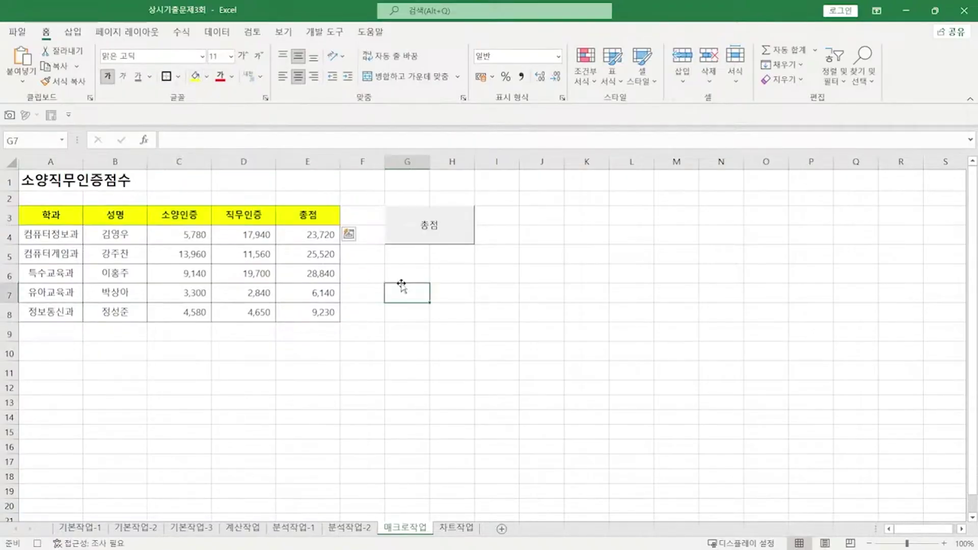
pyautogui.click(39, 545)
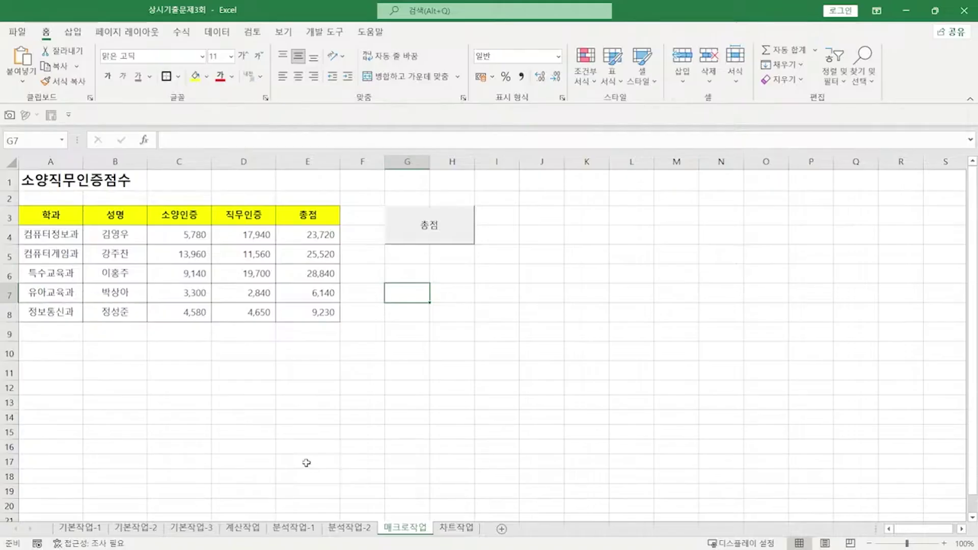
# Step: Insert a bevel rectangle (사각형: 빗면) shape over G6:H7 with the text 채우기
pyautogui.click(71, 34)
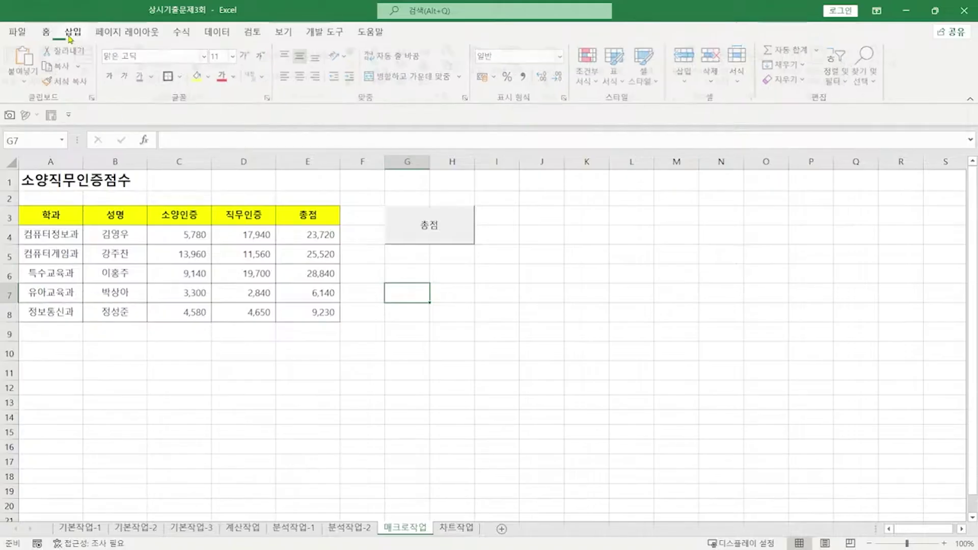
pyautogui.click(152, 51)
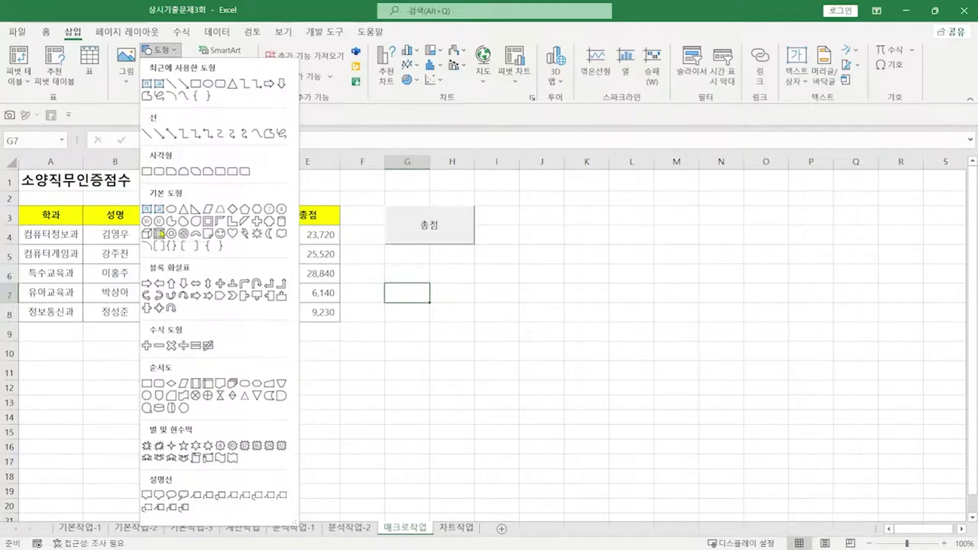
pyautogui.click(159, 233)
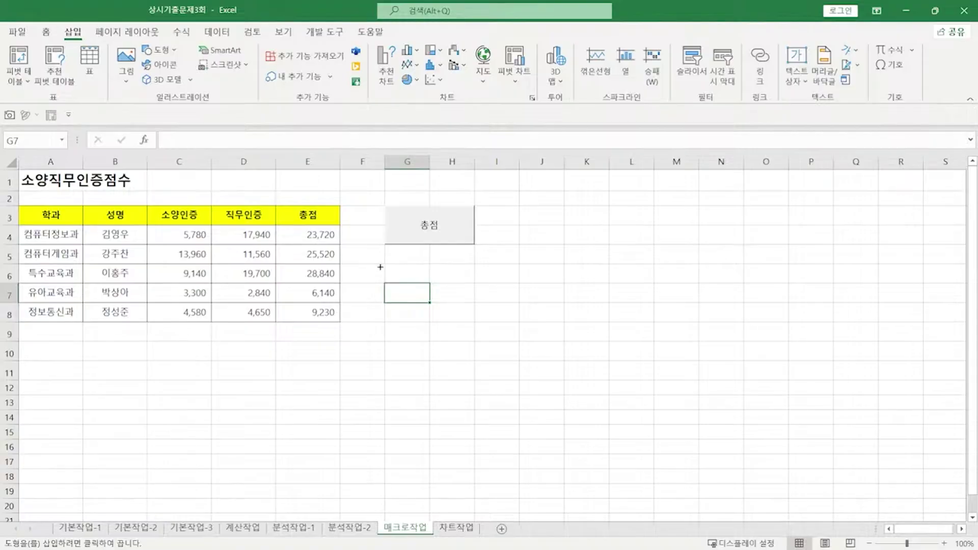
pyautogui.moveTo(382, 263); pyautogui.dragTo(474, 302)
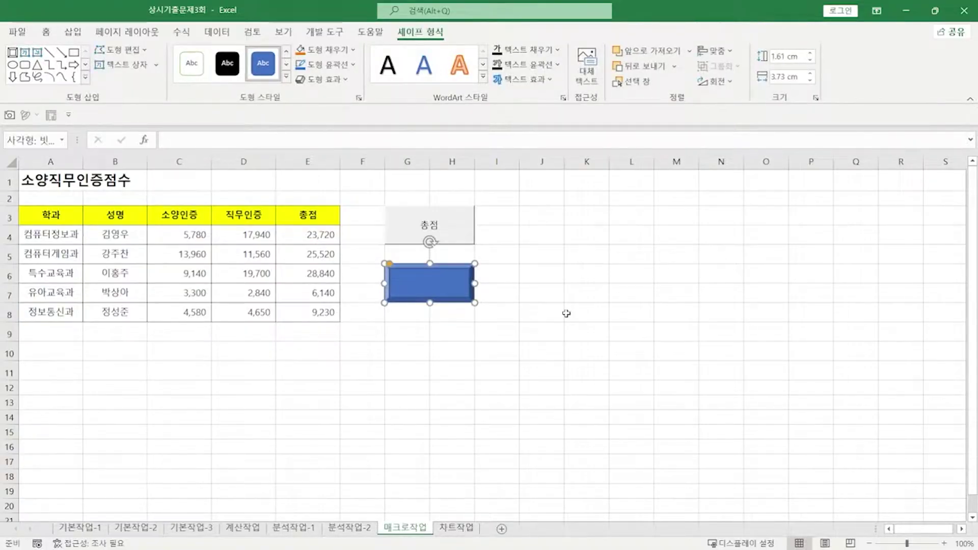
pyautogui.write('채우기')
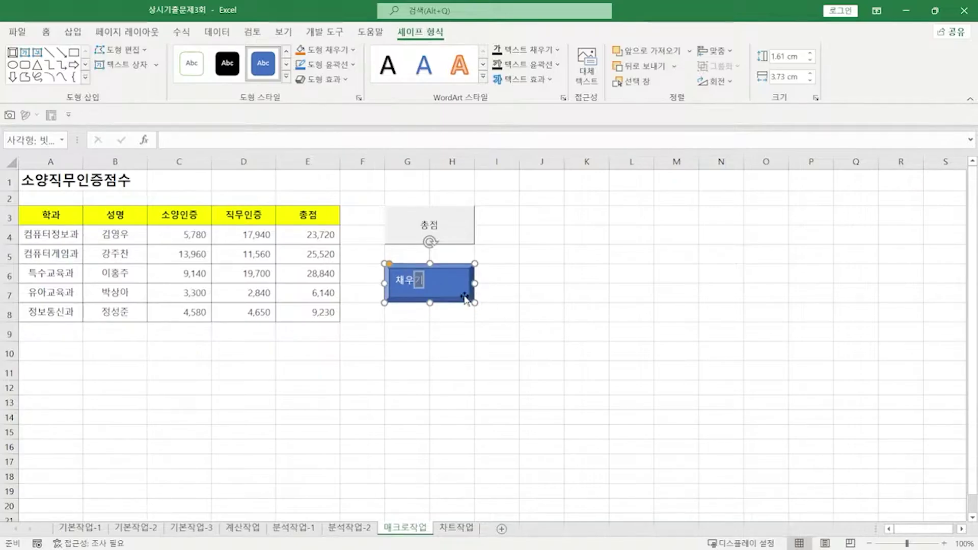
# Step: Assign the 채우기 macro to the bevel rectangle labelled 채우기
pyautogui.rightClick(465, 299)
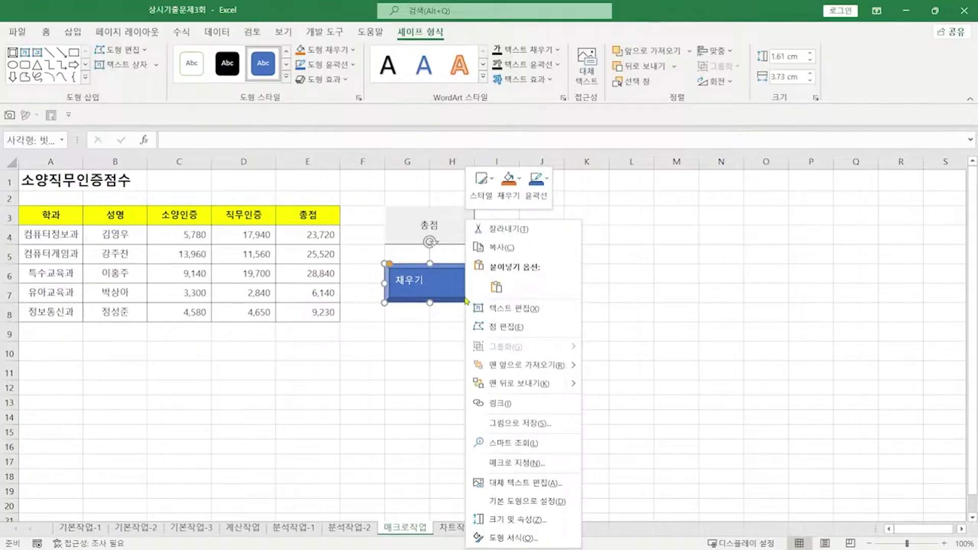
pyautogui.click(519, 463)
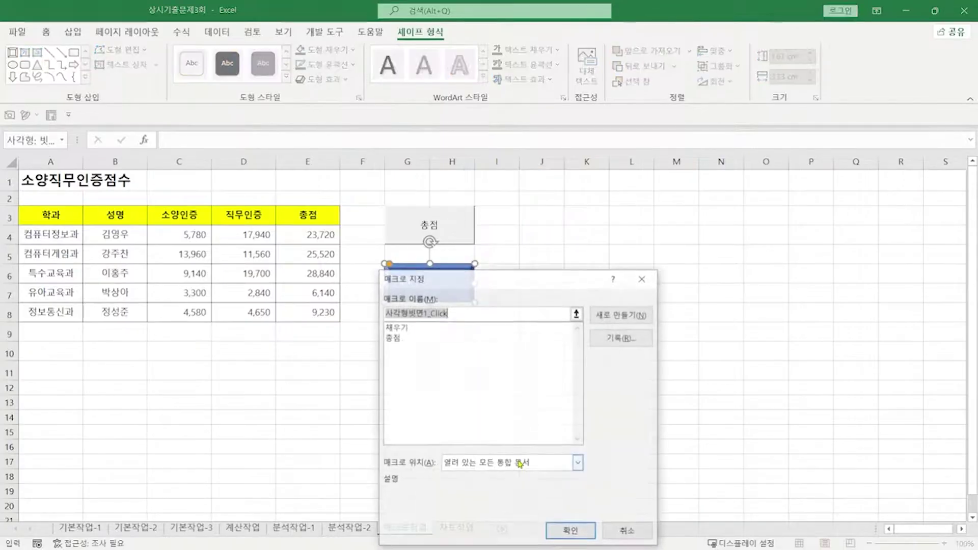
pyautogui.click(400, 328)
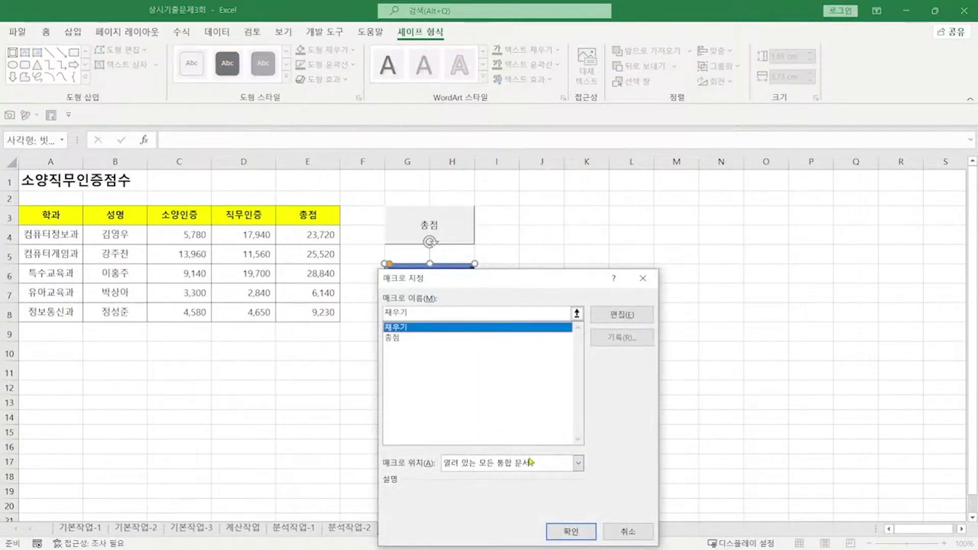
pyautogui.click(559, 530)
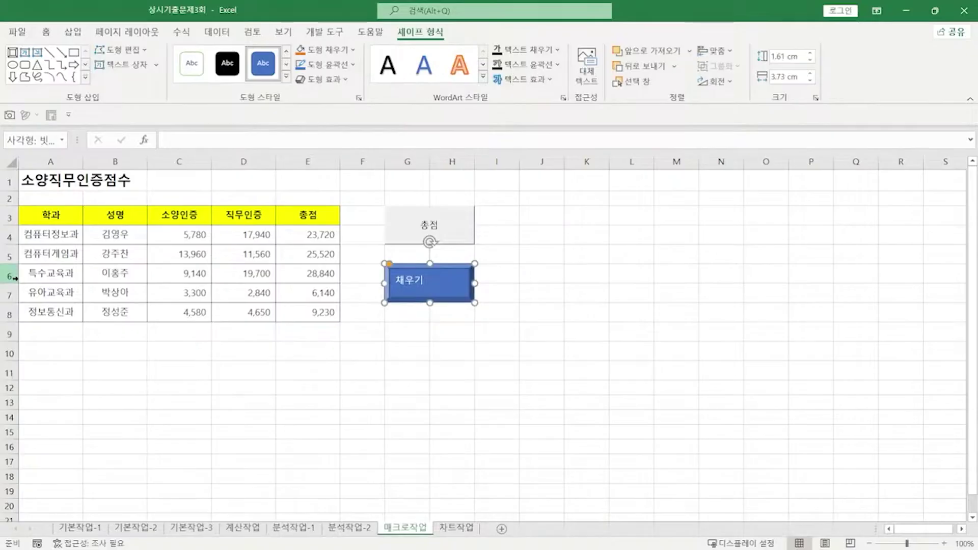
# Step: Go to sheet 차트작업, check the chart tasks in Notepad, and remove the 합계 series from the chart's data source
pyautogui.click(457, 528)
pyautogui.hotkey('alt', 'Tab')
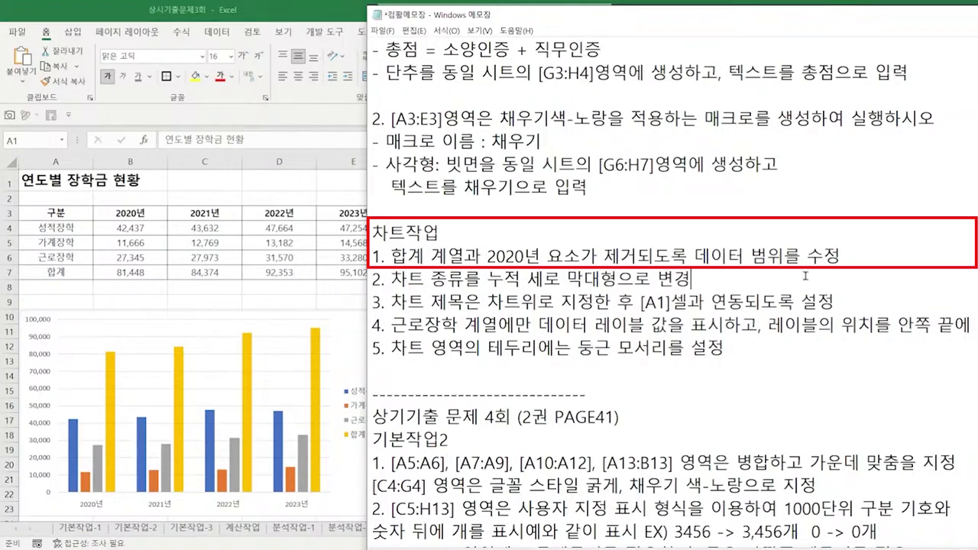
pyautogui.hotkey('alt', 'Tab')
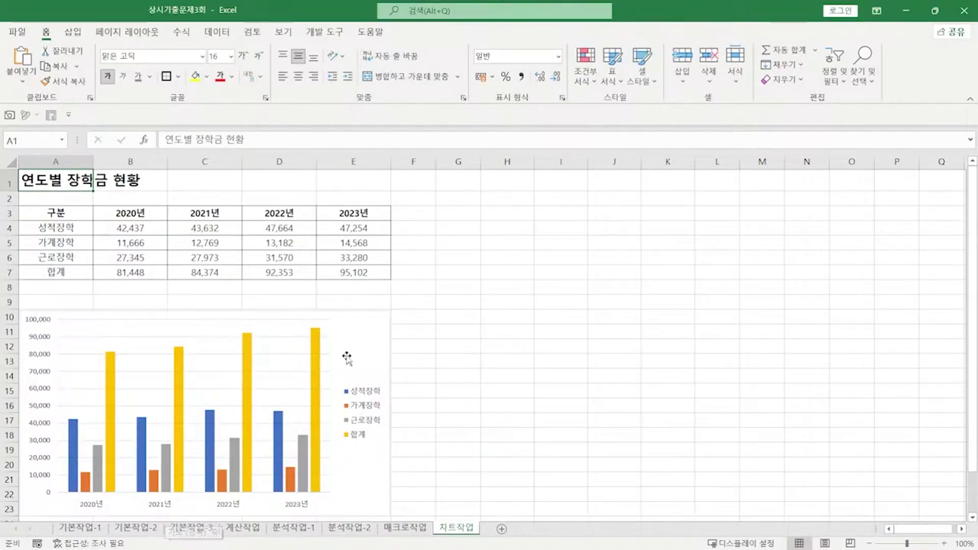
pyautogui.rightClick(364, 340)
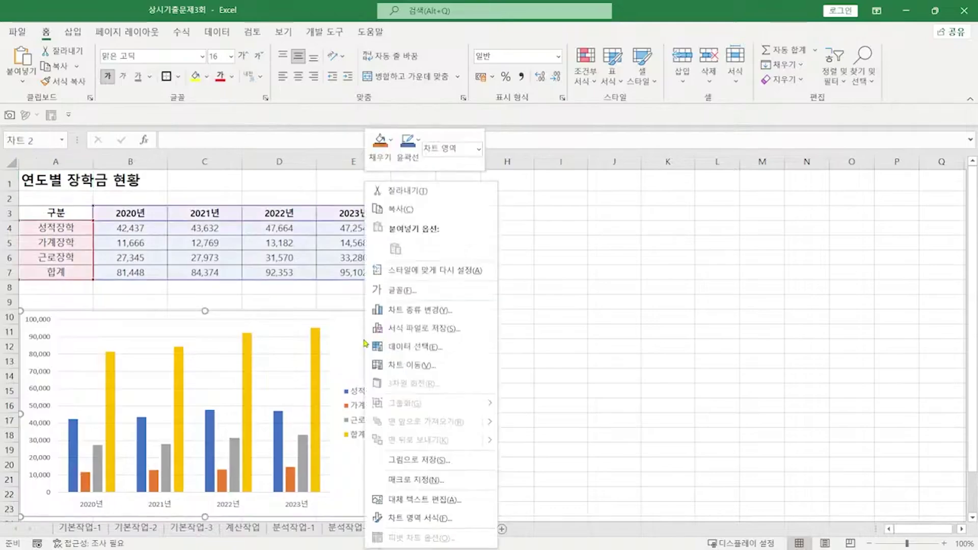
pyautogui.click(405, 348)
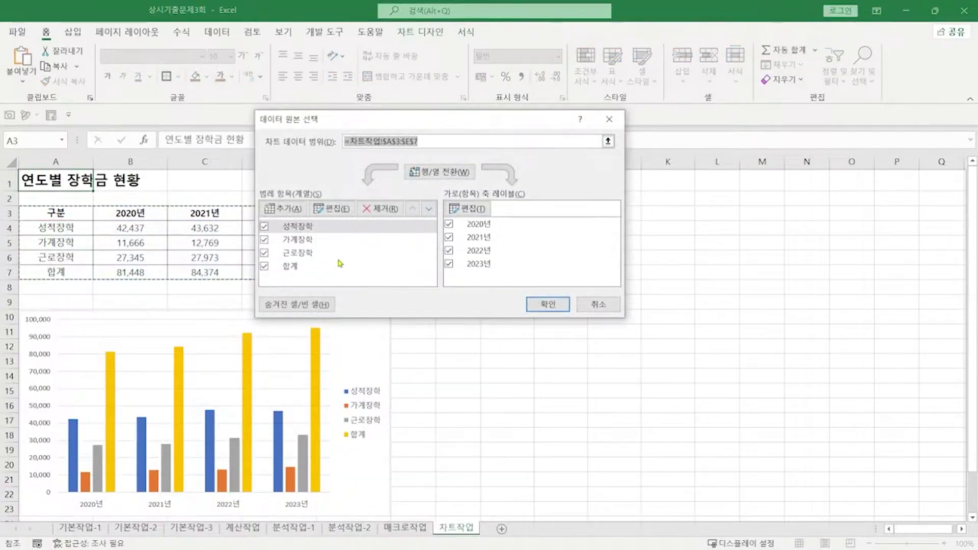
pyautogui.click(294, 268)
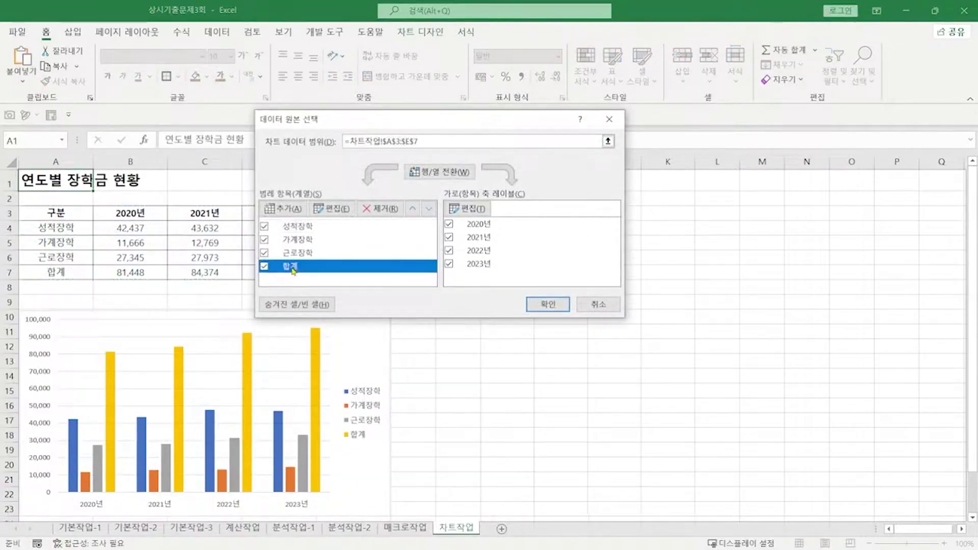
pyautogui.click(383, 210)
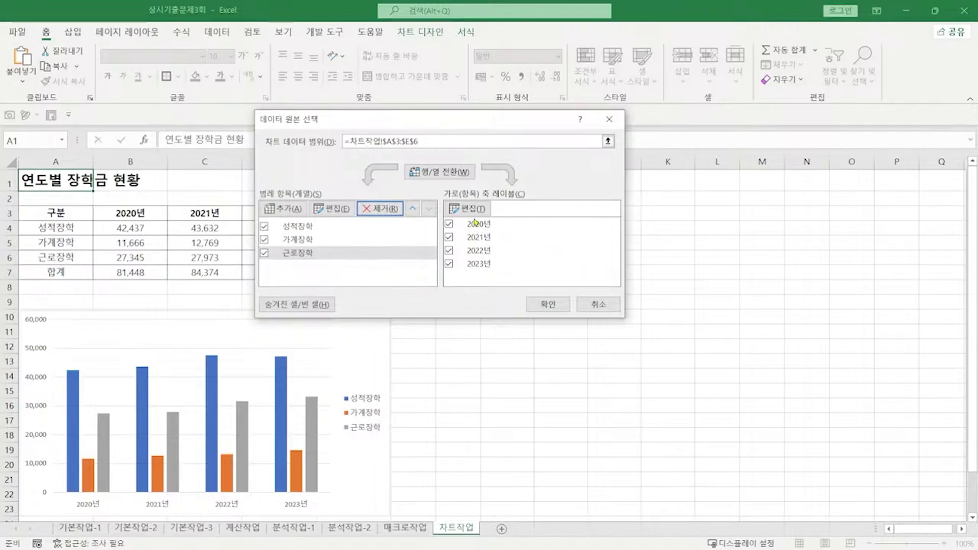
# Step: Remove the 2020년 element from the chart data by swapping rows and columns, then swap them back and apply the data source
pyautogui.click(445, 173)
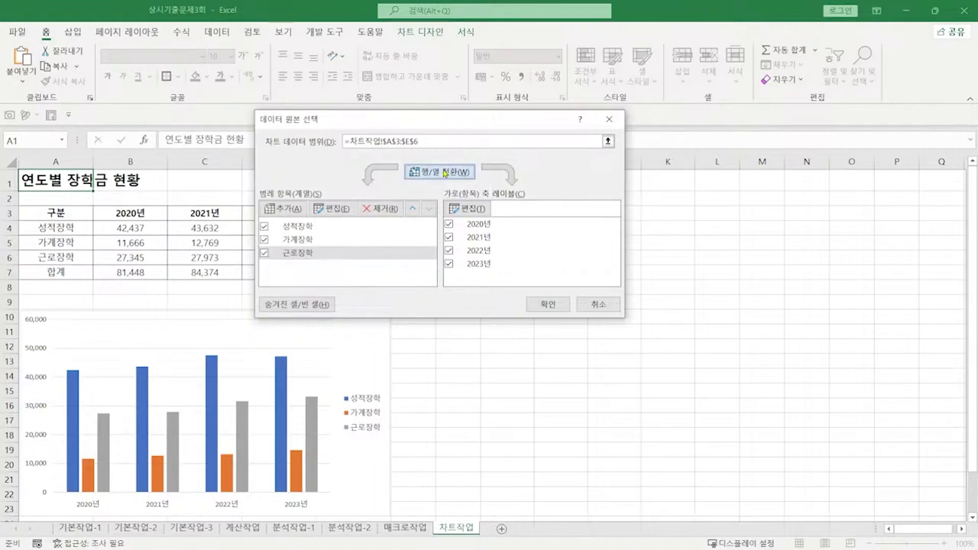
pyautogui.click(312, 230)
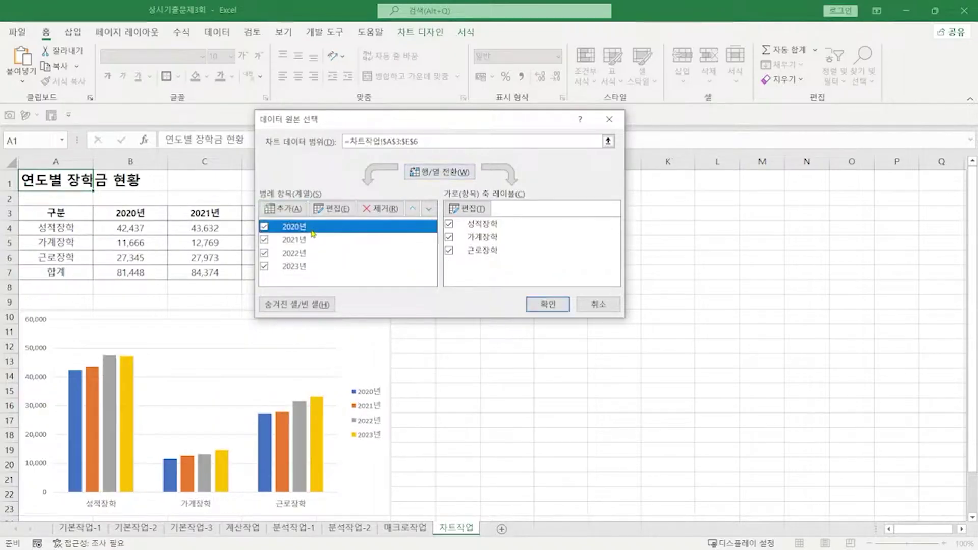
pyautogui.click(382, 210)
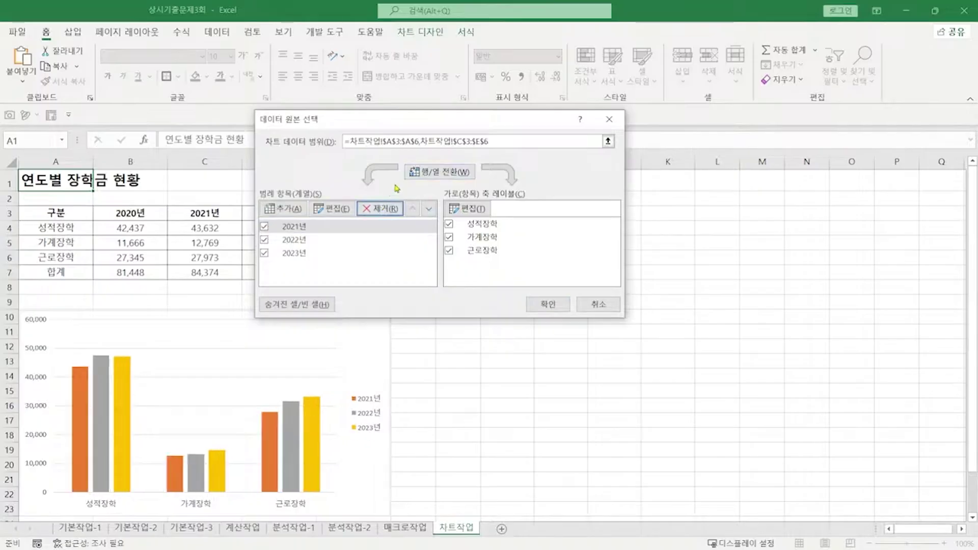
pyautogui.click(439, 173)
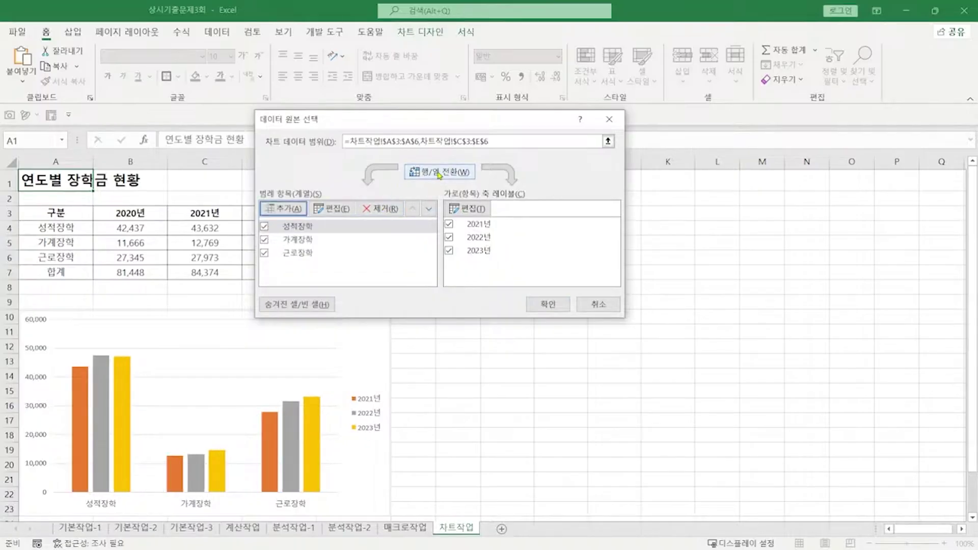
pyautogui.click(558, 304)
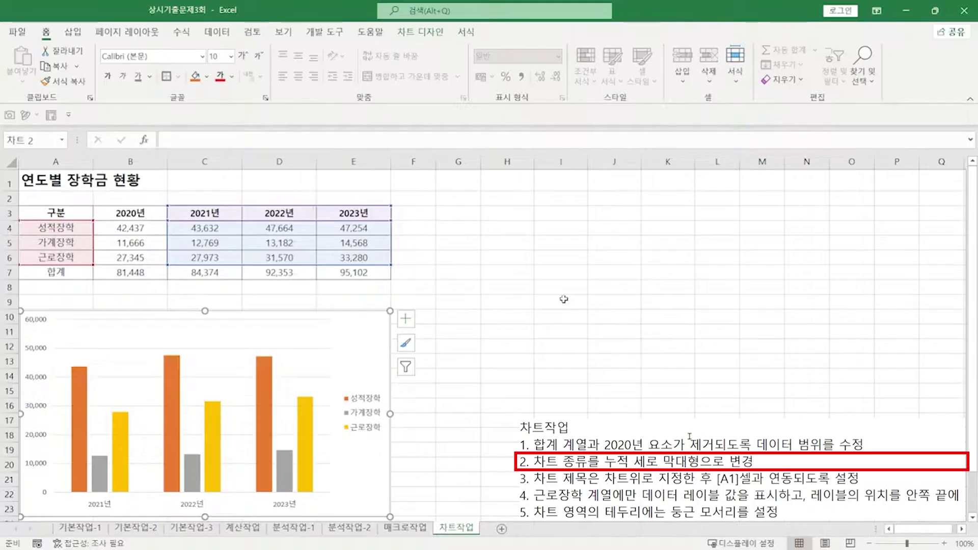
# Step: Change the chart type to stacked column (누적 세로 막대형)
pyautogui.rightClick(372, 336)
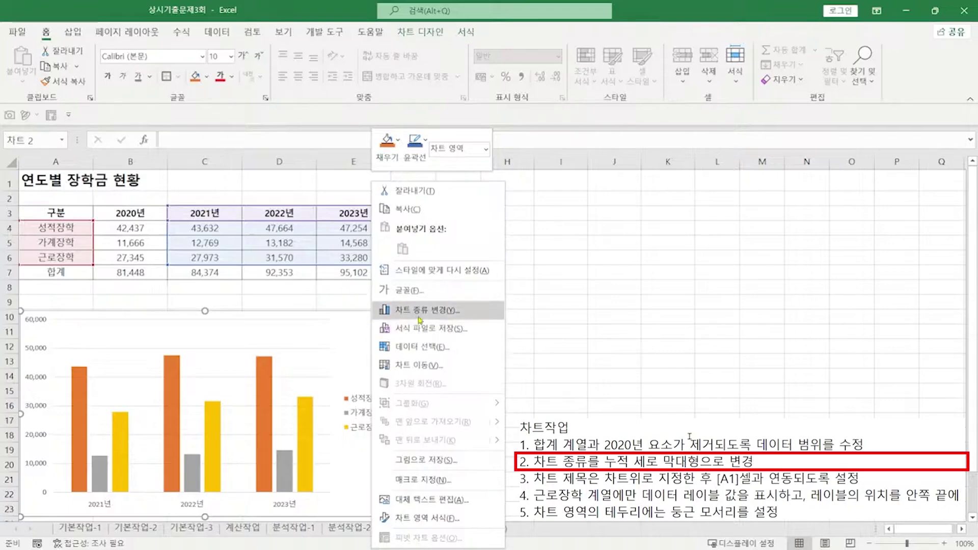
pyautogui.click(420, 310)
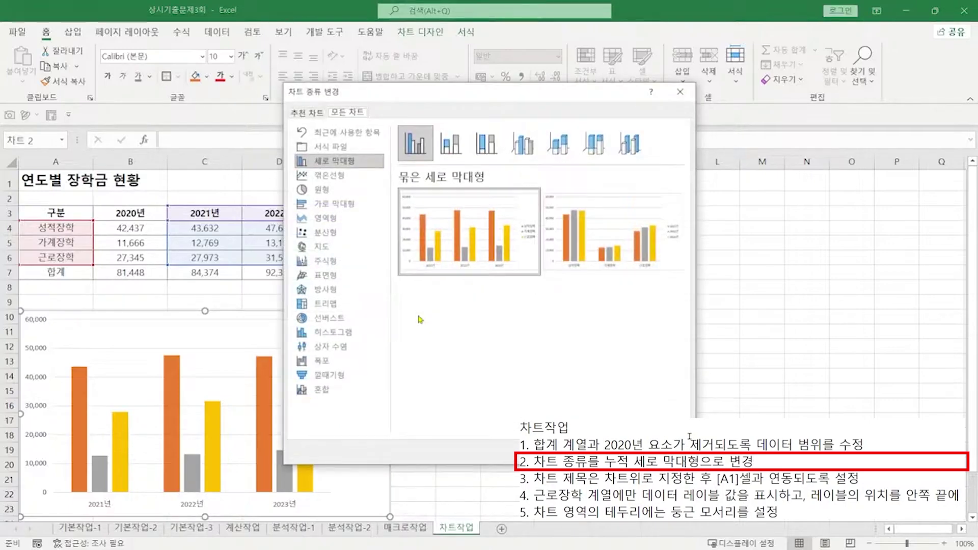
pyautogui.click(451, 149)
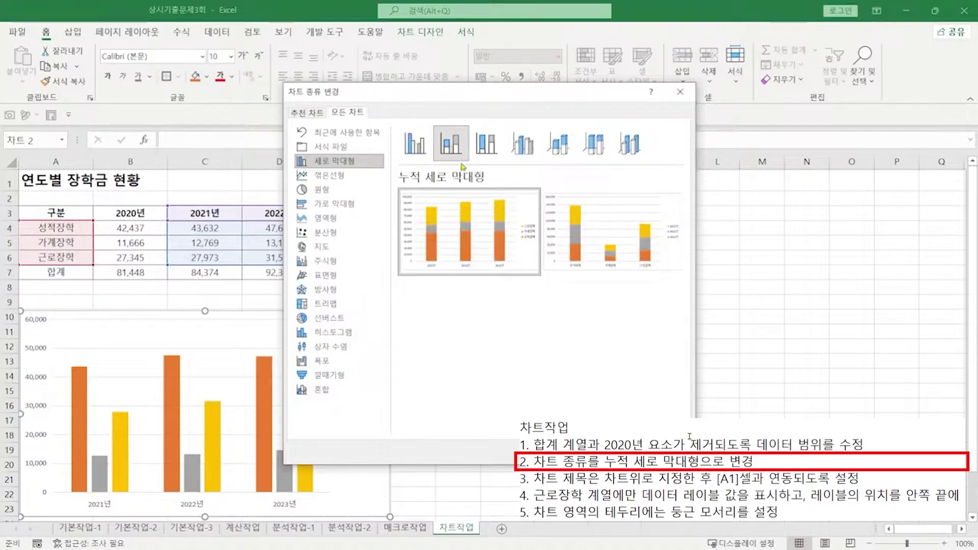
pyautogui.press('Return')
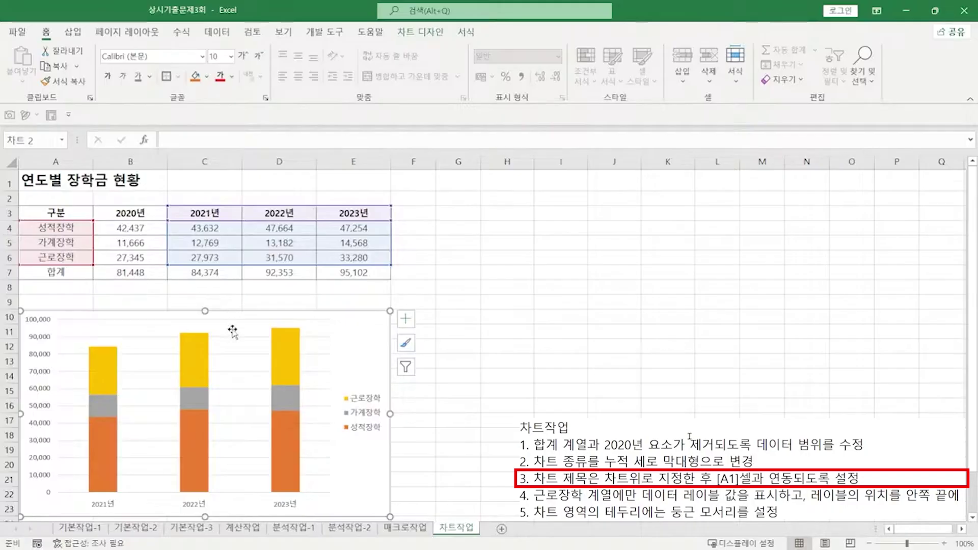
# Step: Add a chart title above the chart (차트 위) and link its text to cell A1
pyautogui.click(418, 38)
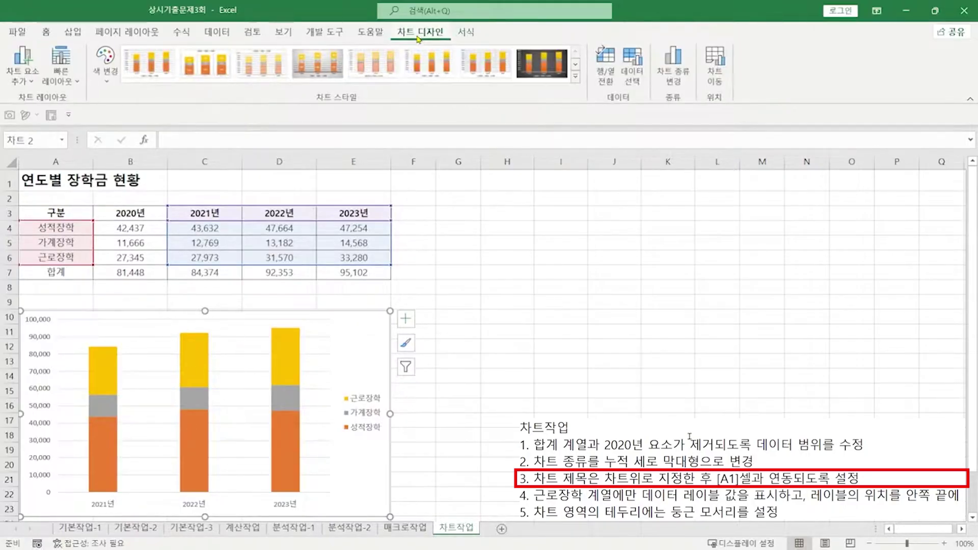
pyautogui.click(25, 74)
pyautogui.moveTo(50, 136)
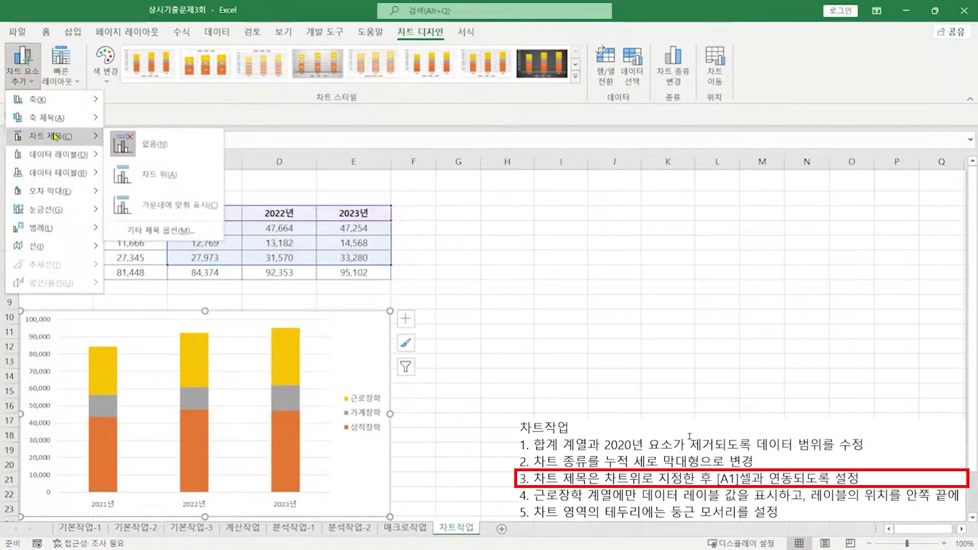
pyautogui.click(175, 174)
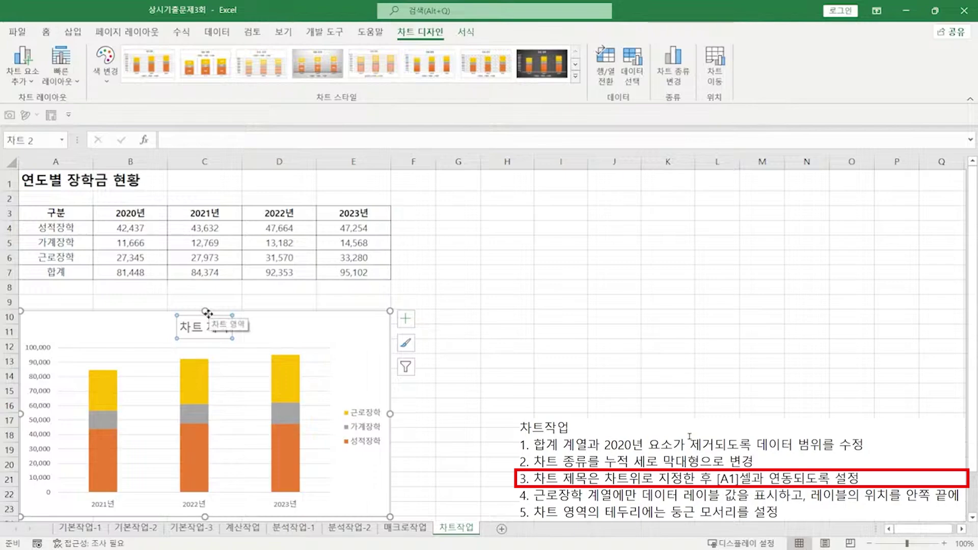
pyautogui.click(208, 141)
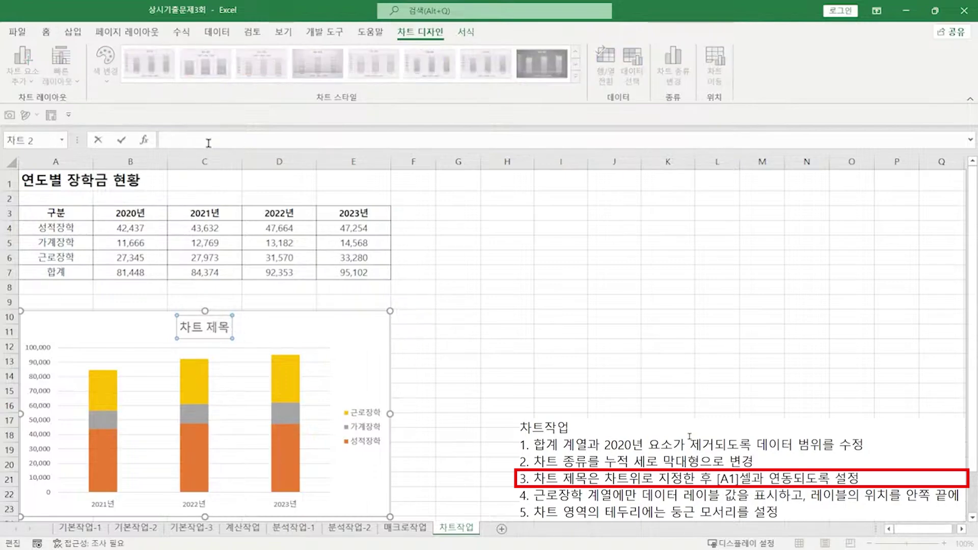
pyautogui.write('=')
pyautogui.click(50, 178)
pyautogui.press('Return')
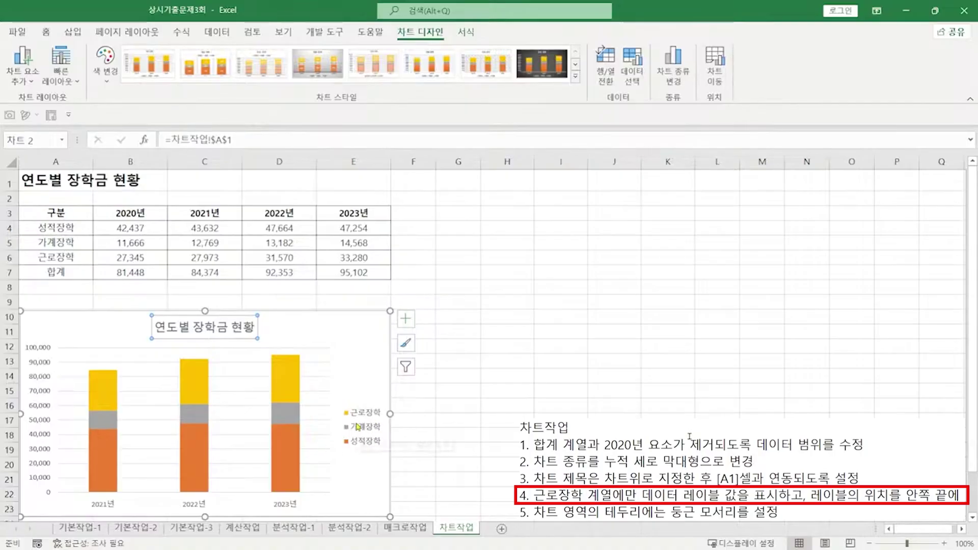
# Step: Add data labels to the 근로장학 series only, positioned at the inside end (안쪽 끝에)
pyautogui.click(290, 386)
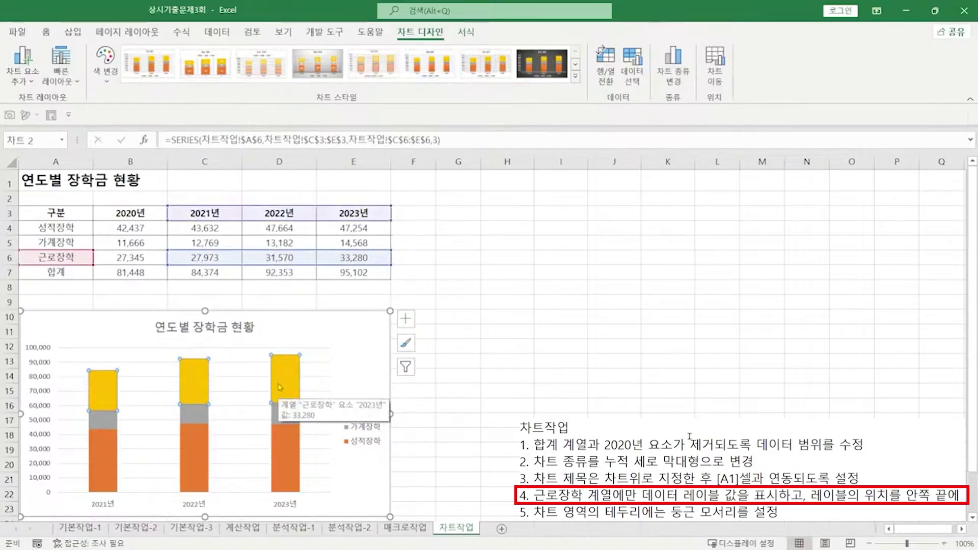
pyautogui.click(23, 71)
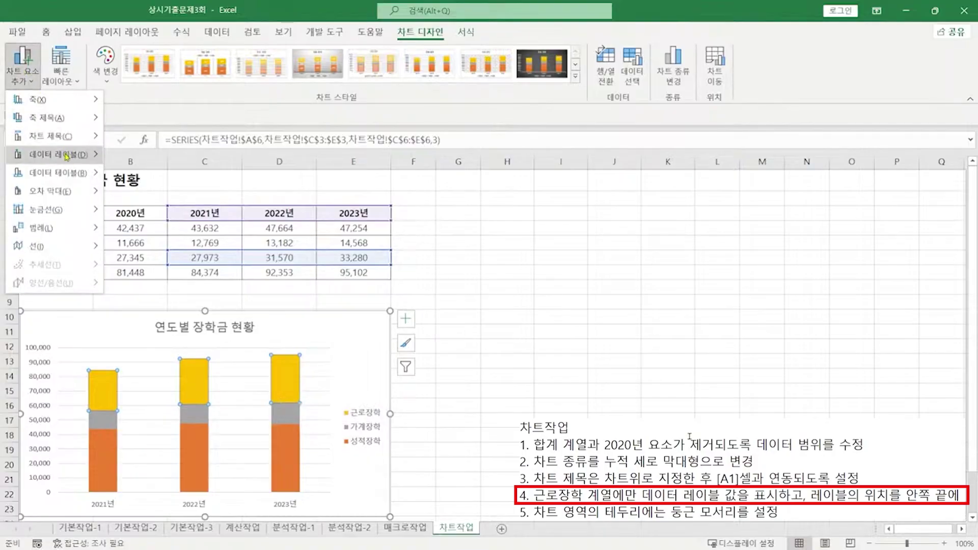
pyautogui.moveTo(67, 156)
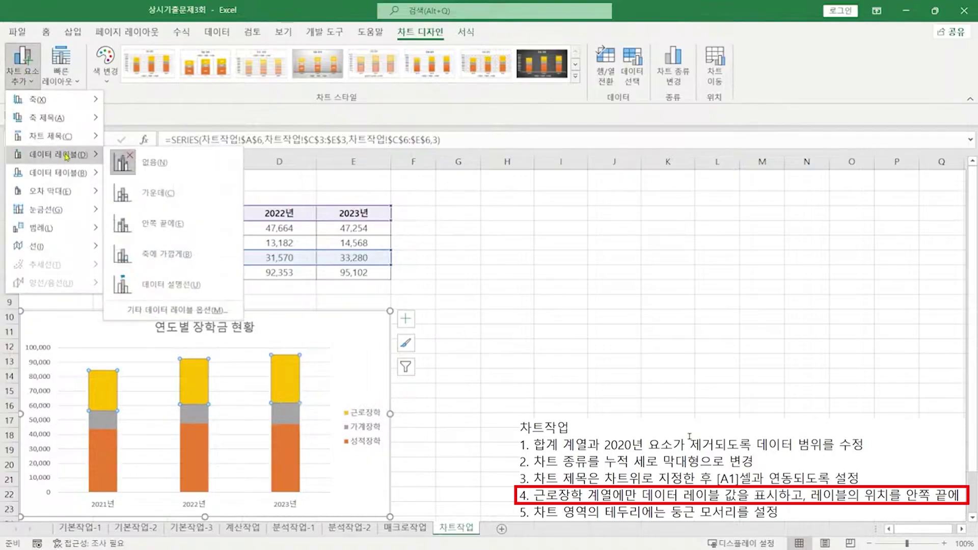
pyautogui.click(170, 238)
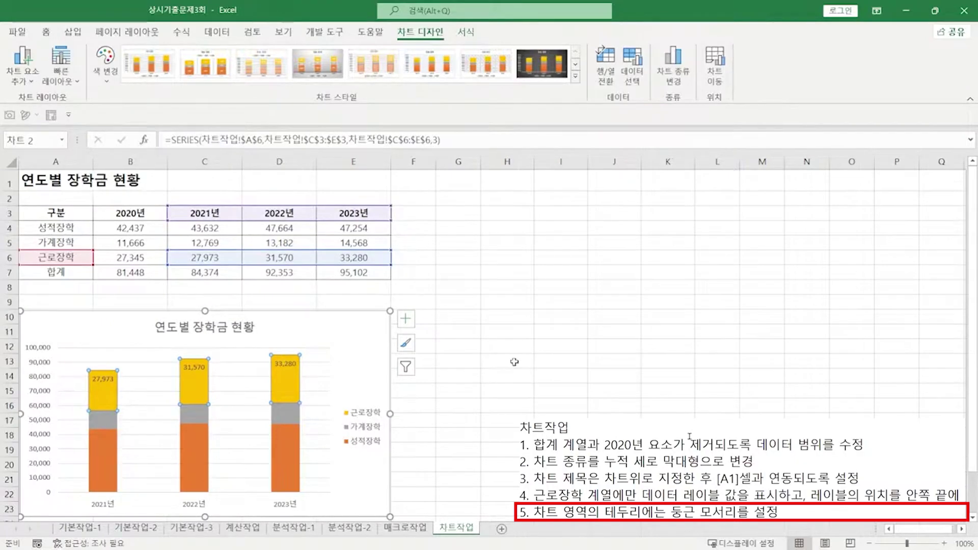
# Step: Give the chart area's border rounded corners (둥근 모서리) and deselect the chart
pyautogui.click(379, 344)
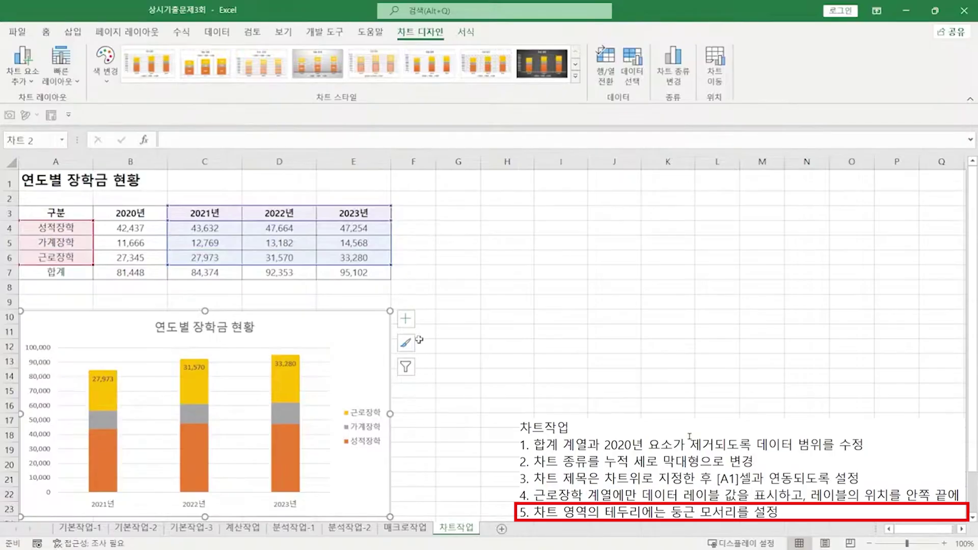
pyautogui.doubleClick(418, 339)
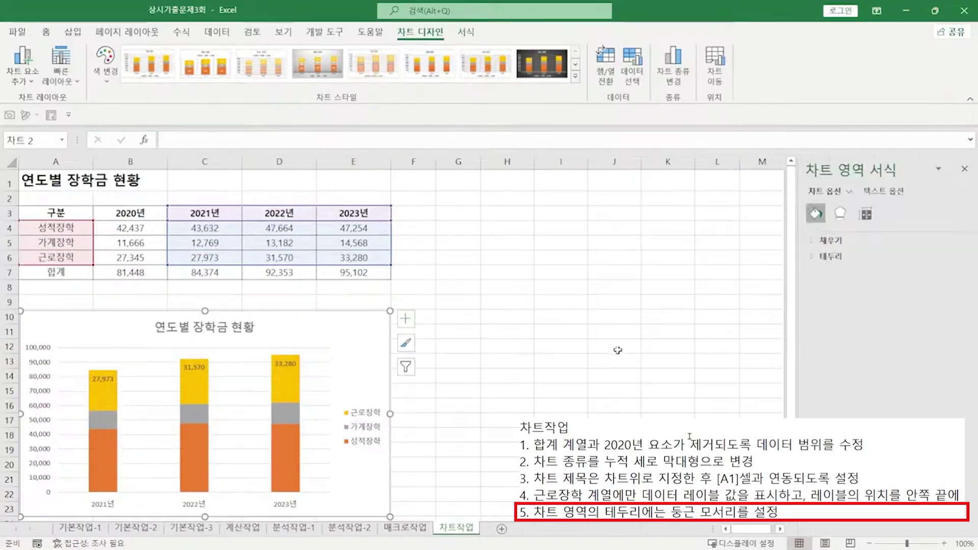
pyautogui.click(832, 256)
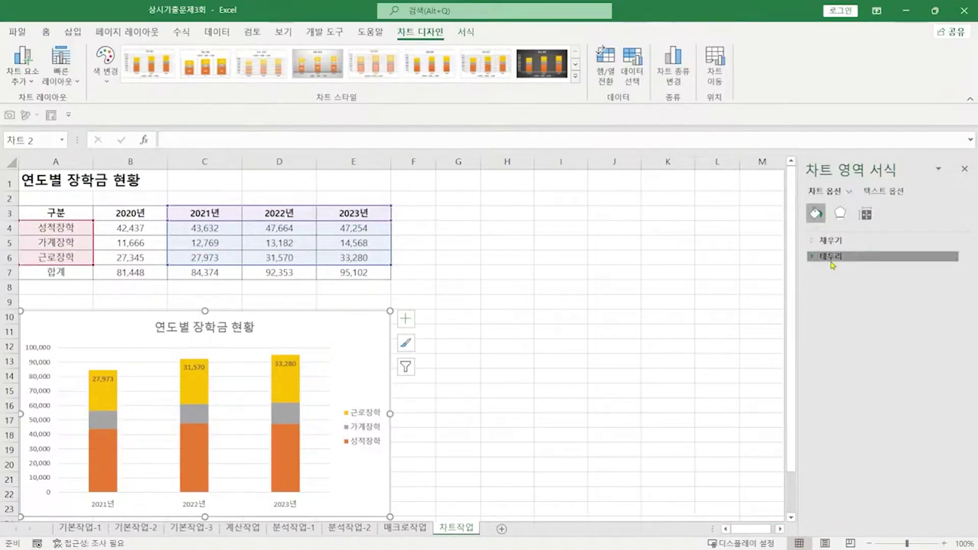
pyautogui.scroll(-2, 876, 331)
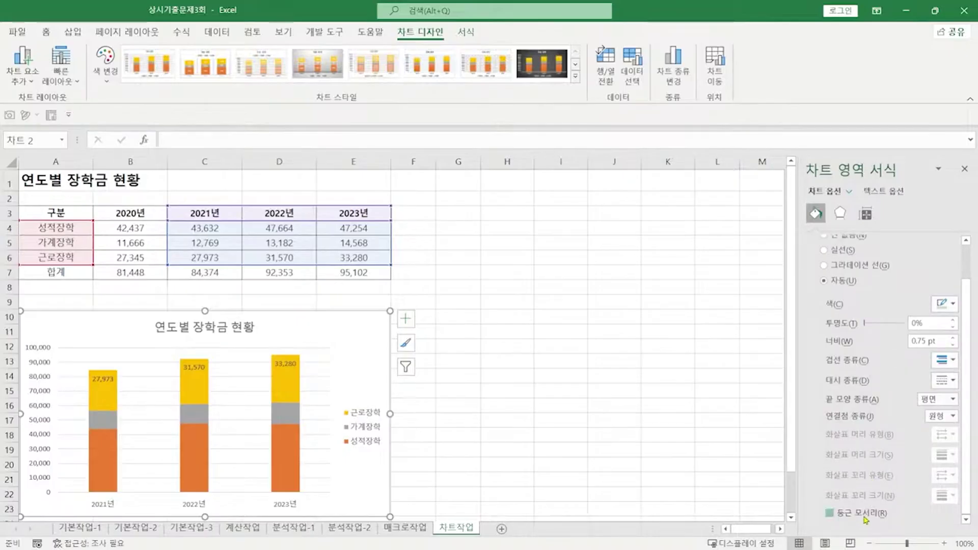
pyautogui.click(696, 437)
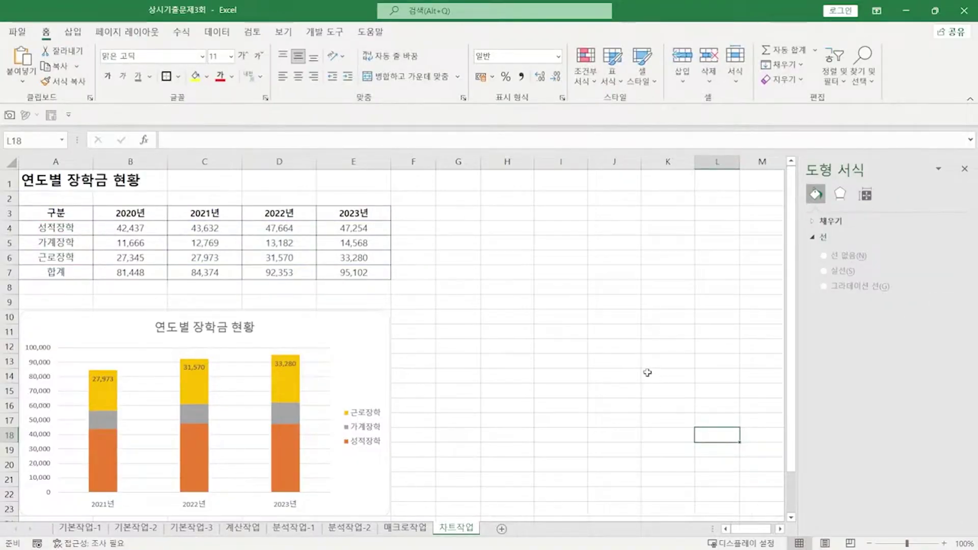
# Step: Save the workbook under the name 3회 in the desktop folder (바탕 화면)
pyautogui.click(21, 32)
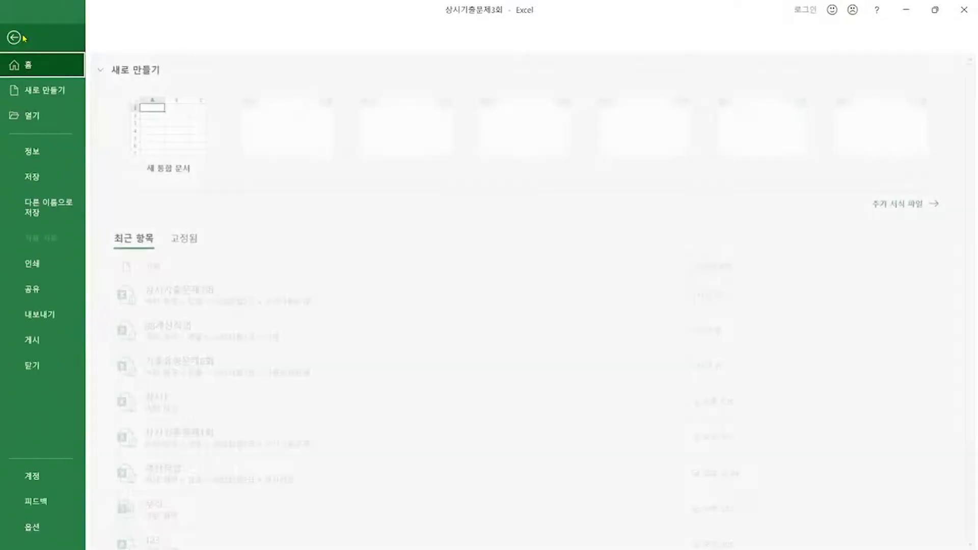
pyautogui.click(49, 207)
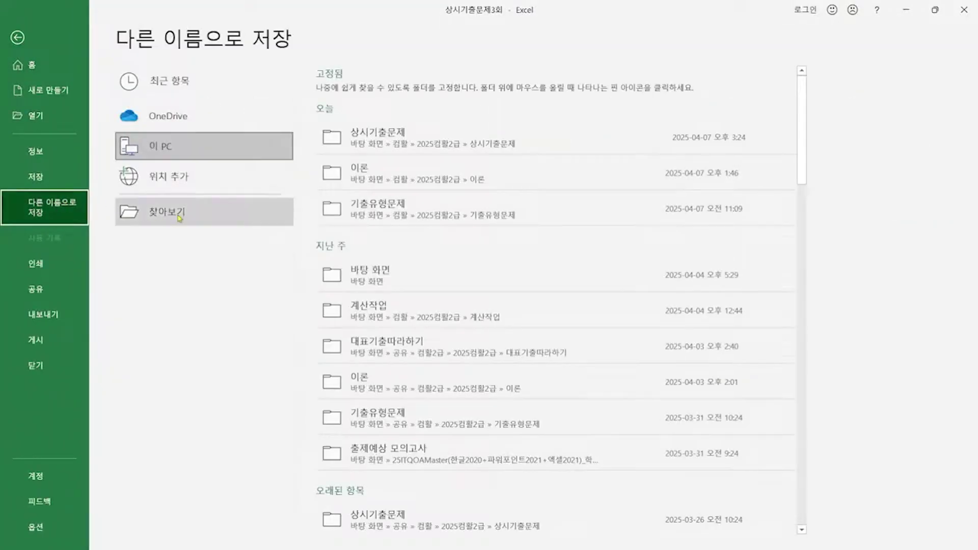
pyautogui.click(384, 270)
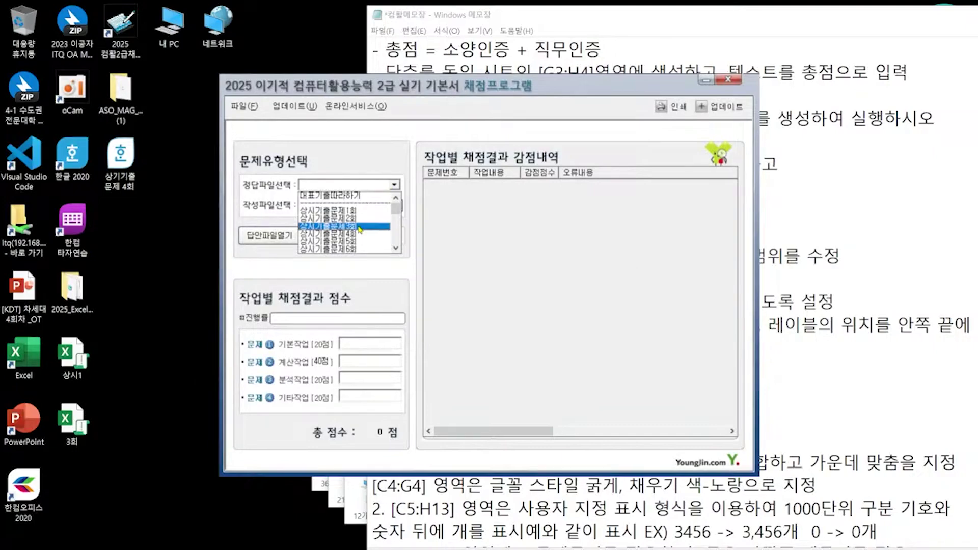
# Step: Switch to the 채점프로그램 and start grading the desktop file 3회 against the 상시기출문제3회 answer file
pyautogui.click(360, 226)
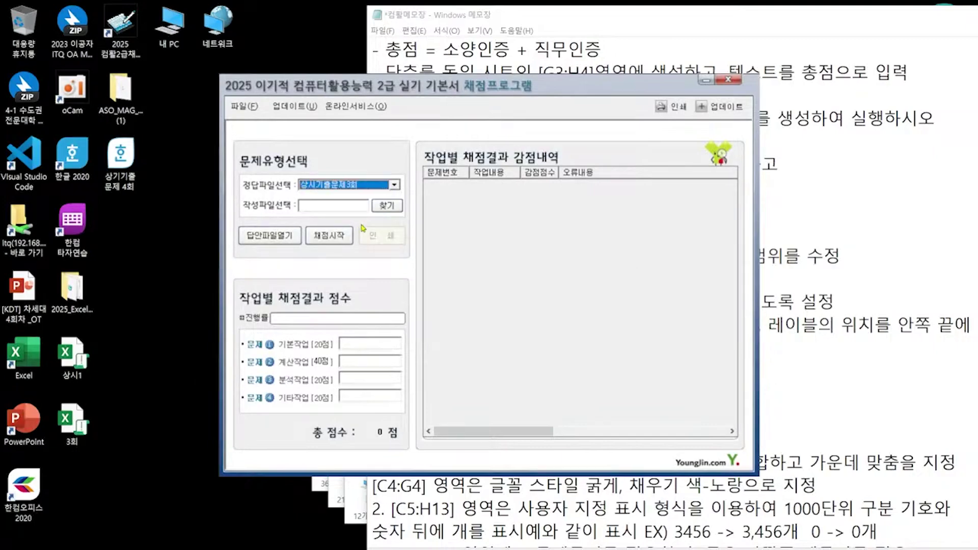
pyautogui.click(387, 206)
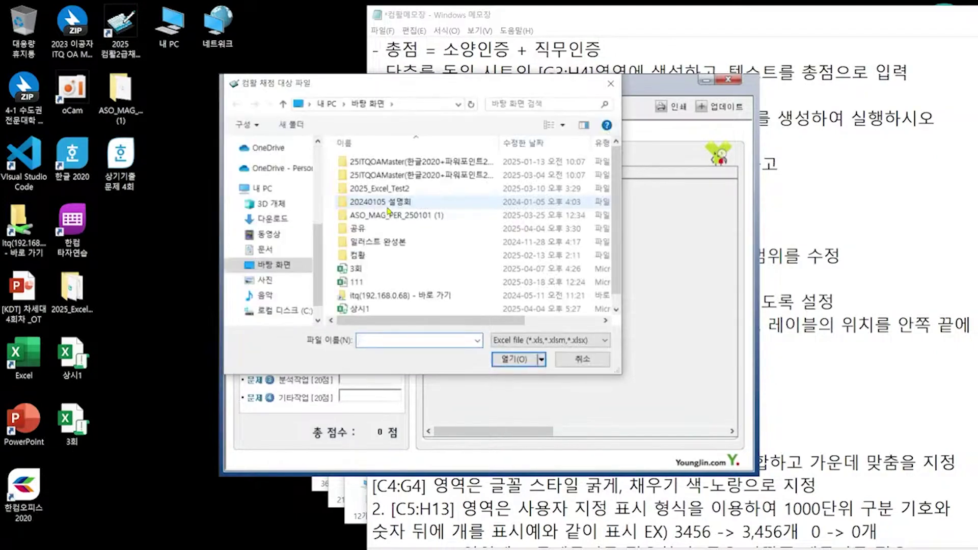
pyautogui.doubleClick(363, 269)
pyautogui.click(328, 235)
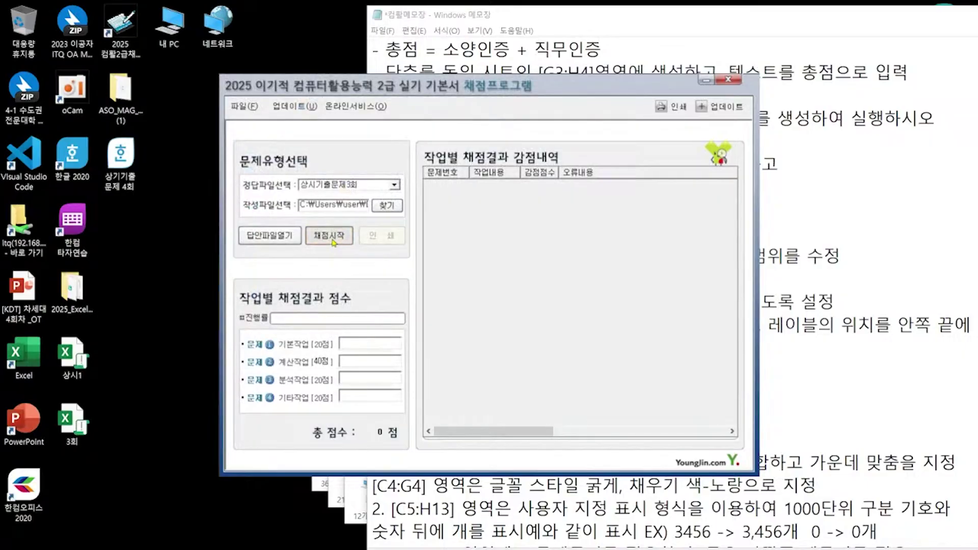